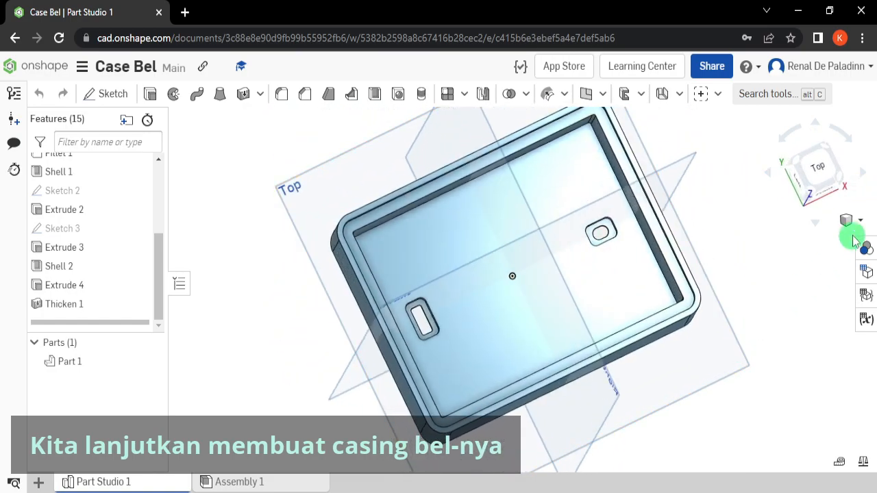
- Start a new sketch on the case's bottom face and view it normal to the sketch plane
left_click(842, 184)
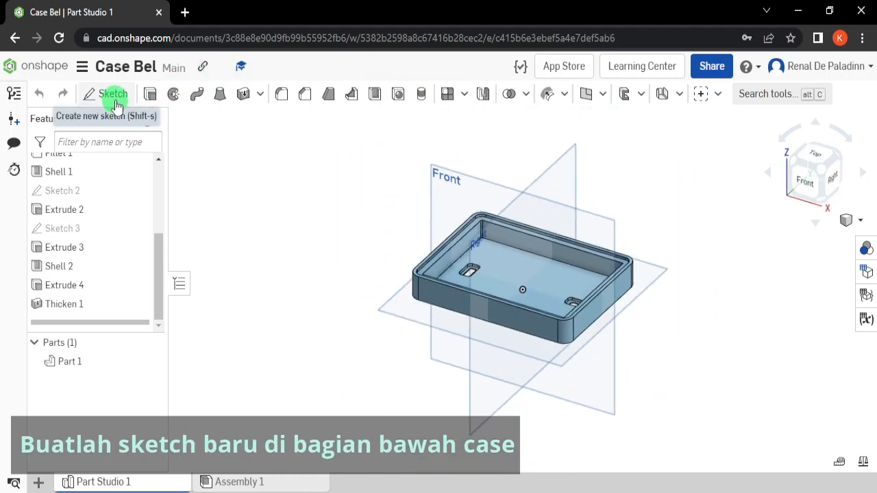
left_click(114, 98)
mouse_move(446, 294)
right_mouse_down()
mouse_move(470, 288)
mouse_move(478, 217)
mouse_move(490, 323)
mouse_move(505, 231)
mouse_move(473, 248)
right_mouse_up()
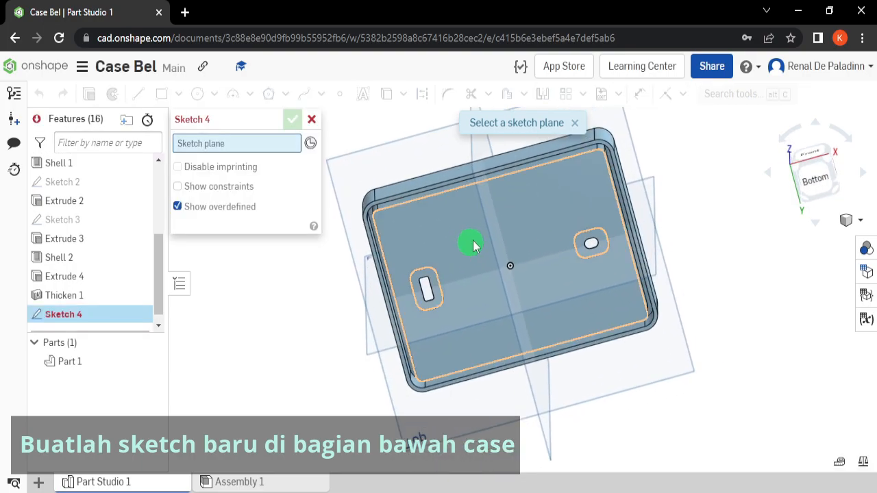
left_click(480, 235)
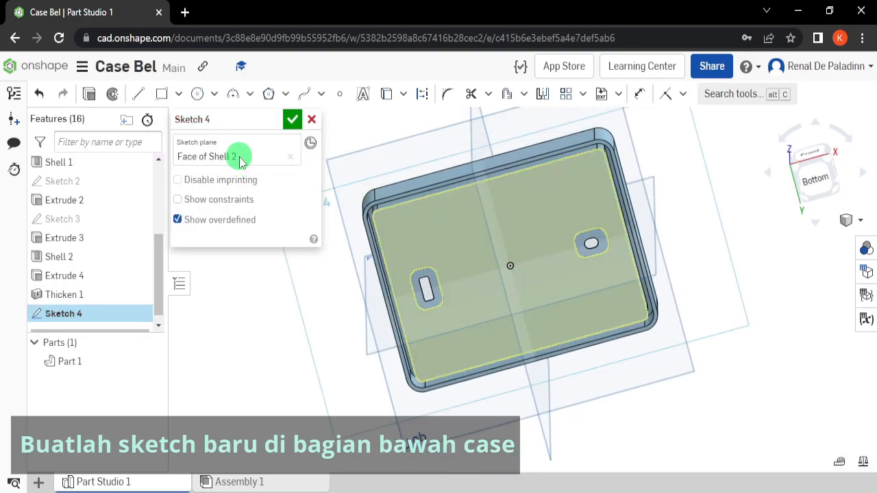
right_click_drag(423, 317, 308, 297)
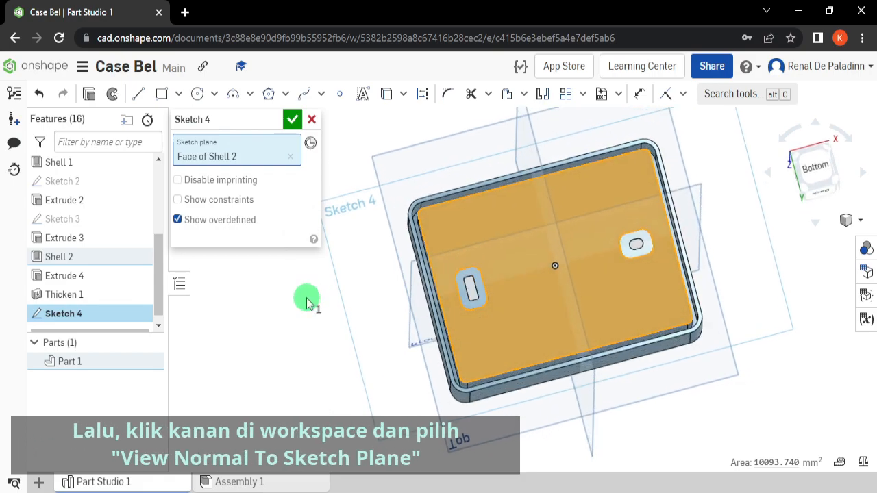
right_click(350, 267)
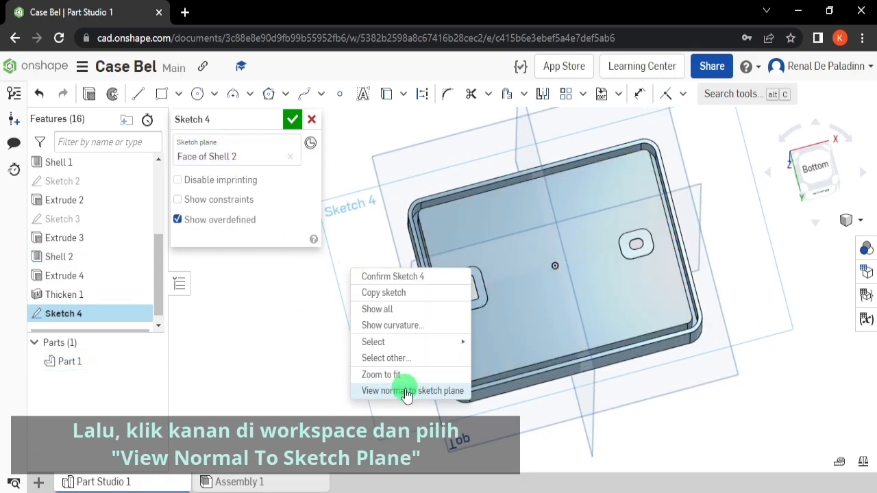
left_click(407, 392)
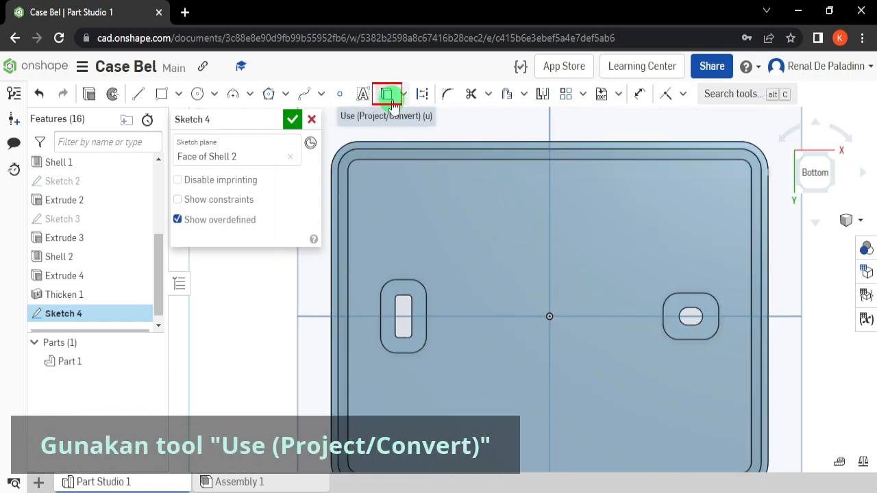
- Project the upper and lower edges, left edge and both left corner arcs of the case's middle outline into the sketch with Use (Project/Convert)
left_click(389, 96)
left_click(398, 149)
left_click(351, 158)
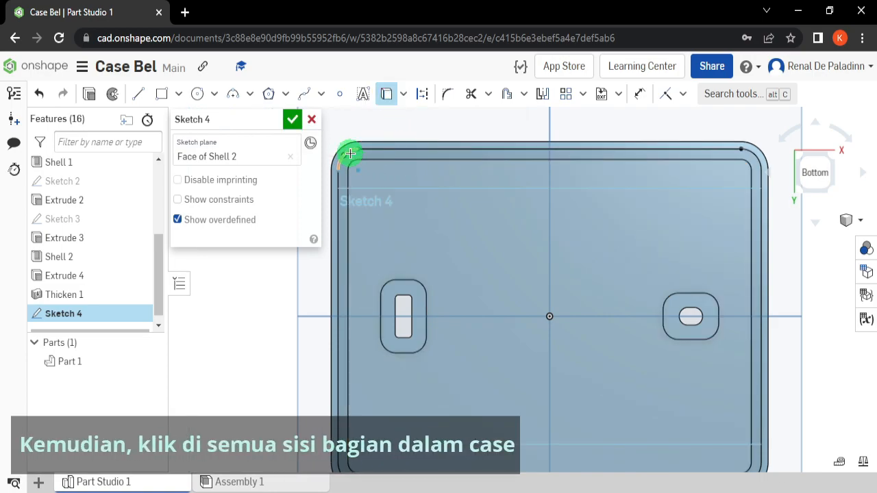
left_click(335, 217)
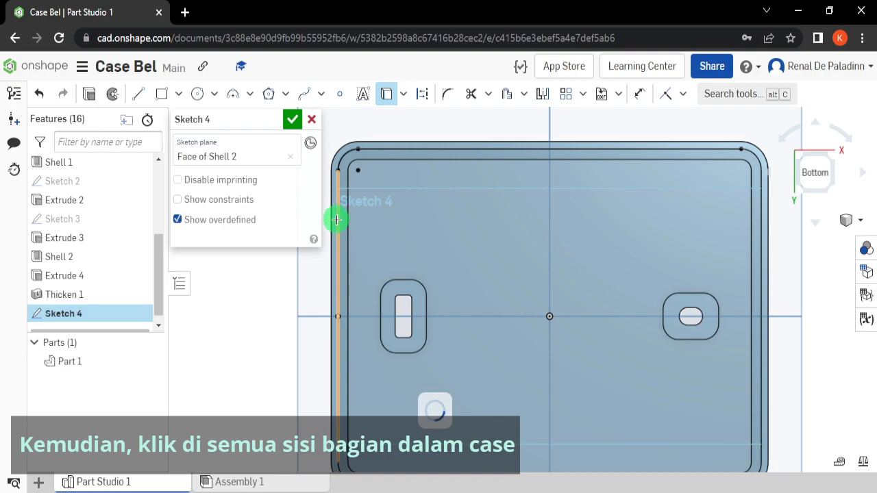
middle_click_drag(400, 252, 390, 143)
left_click(339, 375)
left_click(374, 374)
- Project the right edge and both right corner arcs of the same outline to complete the closed loop
scroll(740, 364, "up", 3)
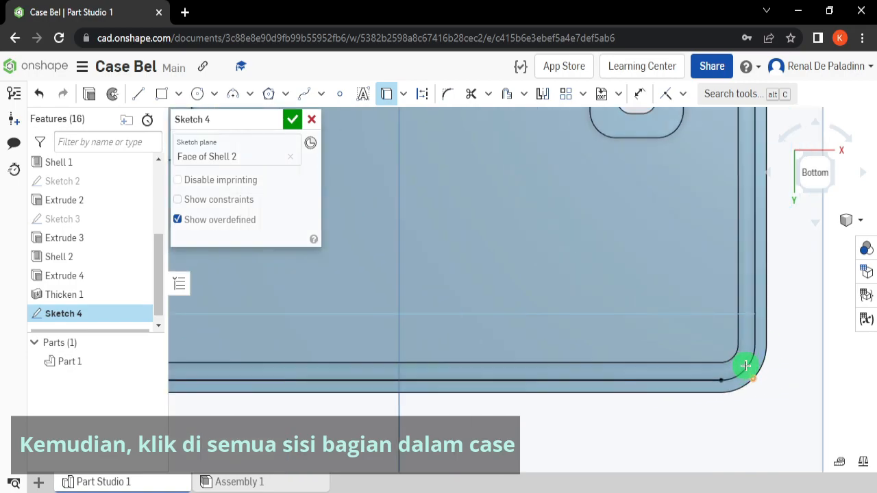
left_click(752, 331)
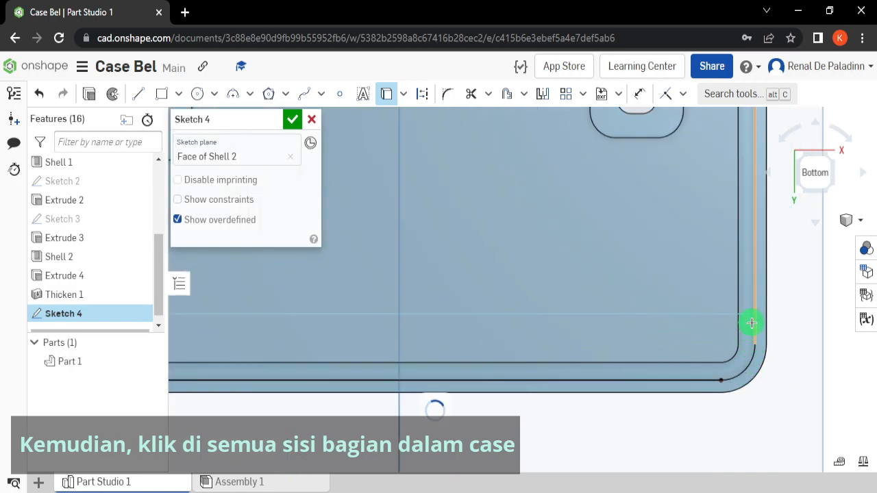
scroll(619, 268, "down", 3)
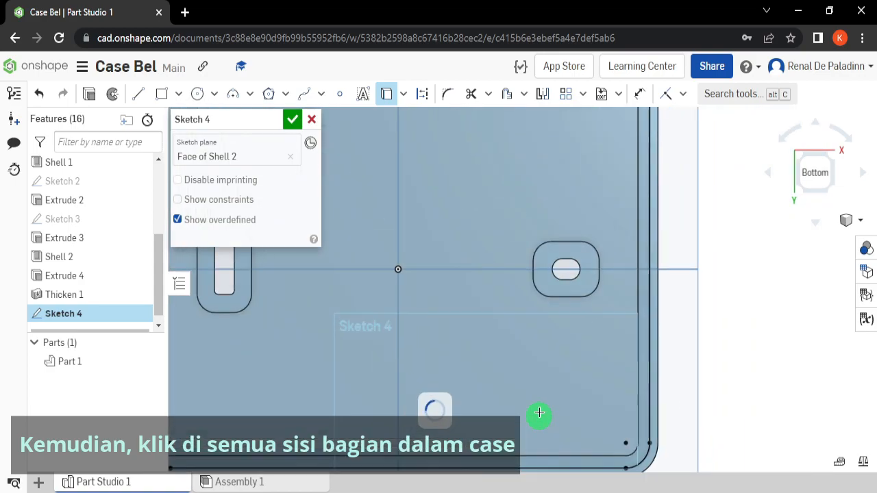
scroll(573, 284, "down", 3)
scroll(601, 194, "up", 4)
left_click(595, 207)
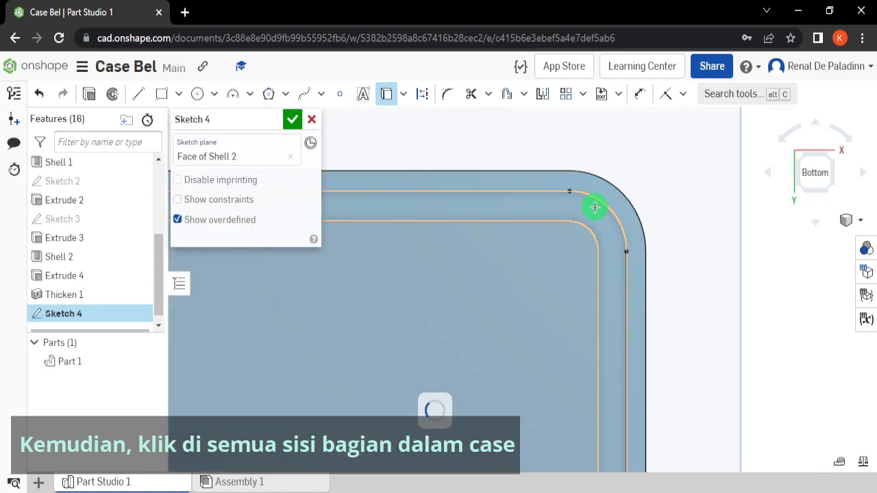
scroll(538, 249, "down", 5)
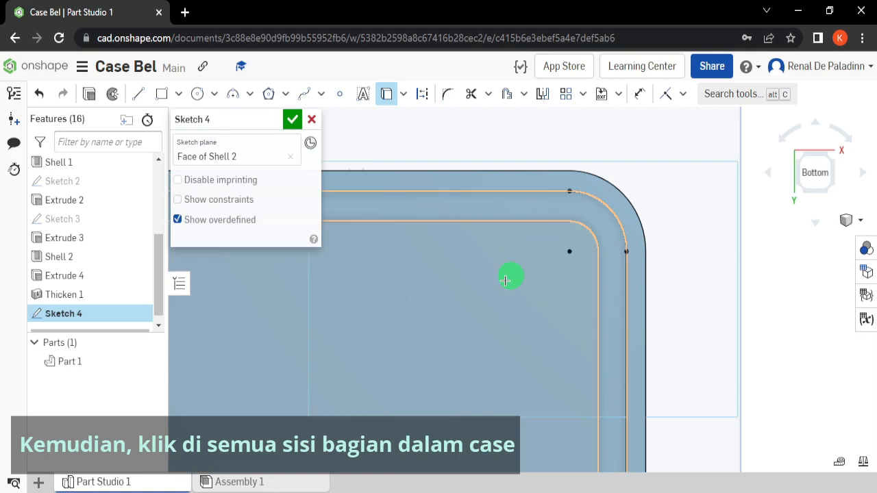
mouse_move(435, 321)
middle_mouse_down()
mouse_move(692, 203)
mouse_move(602, 211)
middle_mouse_up()
scroll(752, 228, "up", 2)
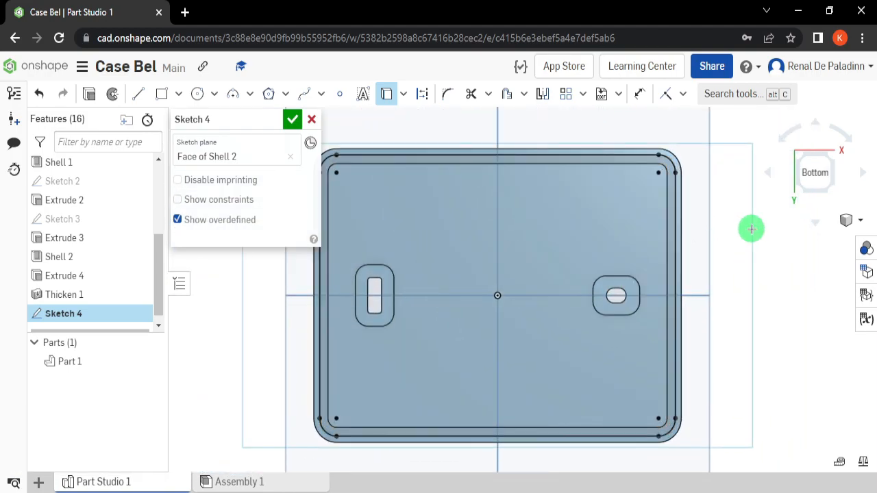
middle_click_drag(690, 239, 711, 239)
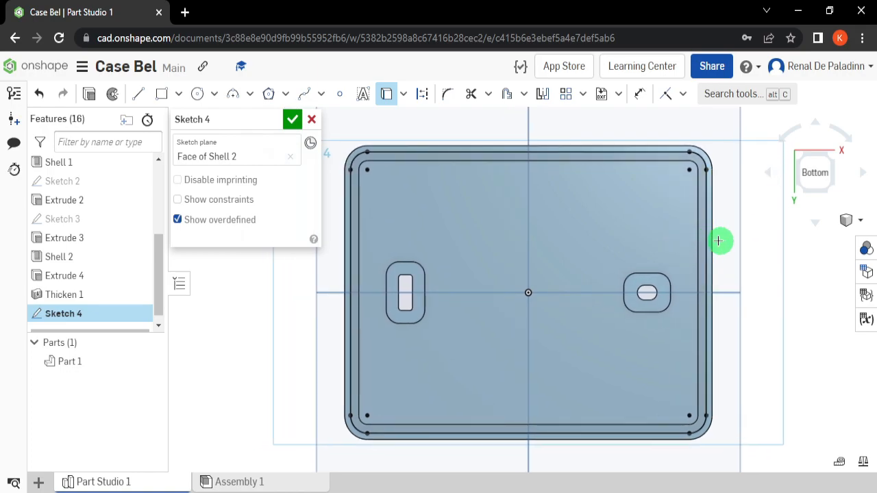
key("Escape")
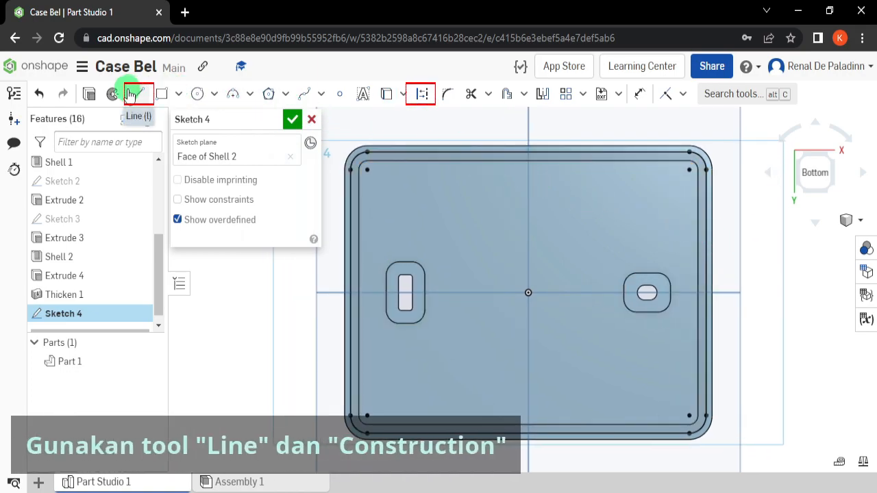
- Sketch a horizontal construction line about 145.5 mm long through the origin, extending past both sides of the case
left_click(133, 93)
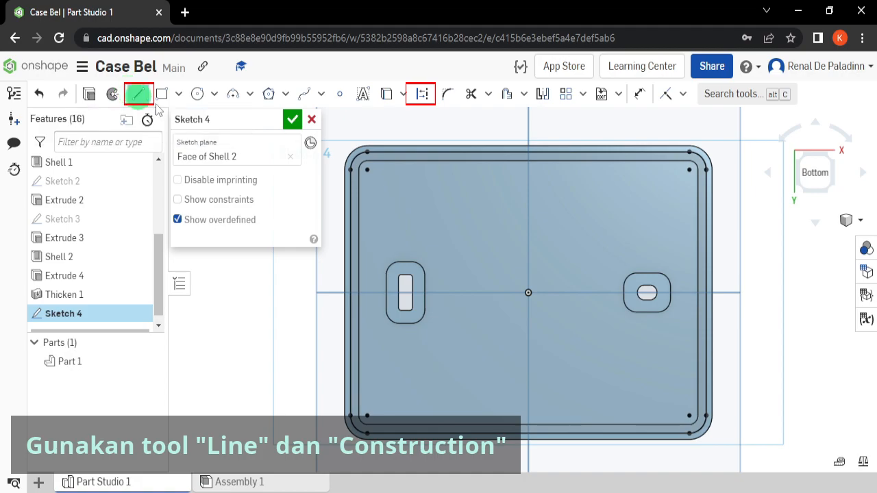
left_click(430, 97)
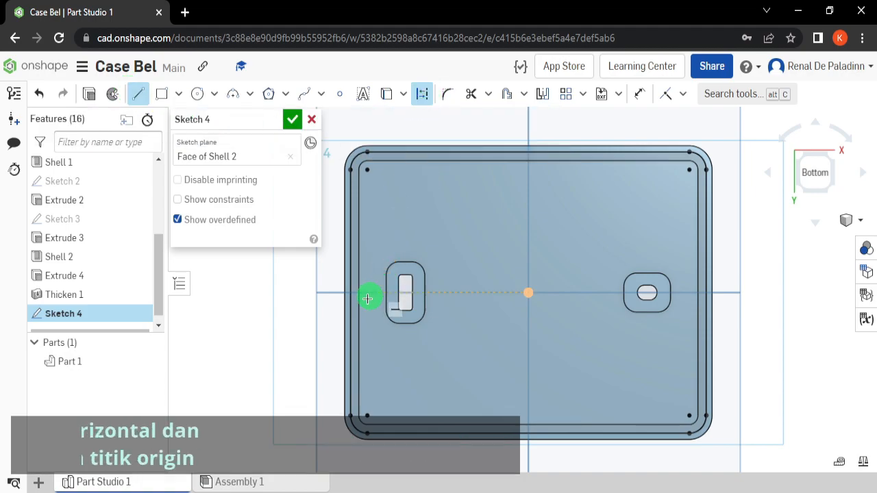
left_click(330, 295)
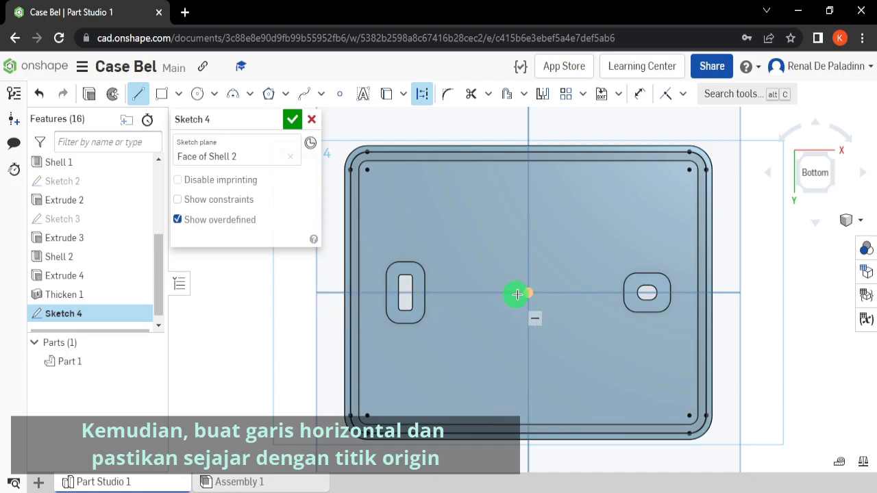
left_click_drag(497, 294, 324, 293)
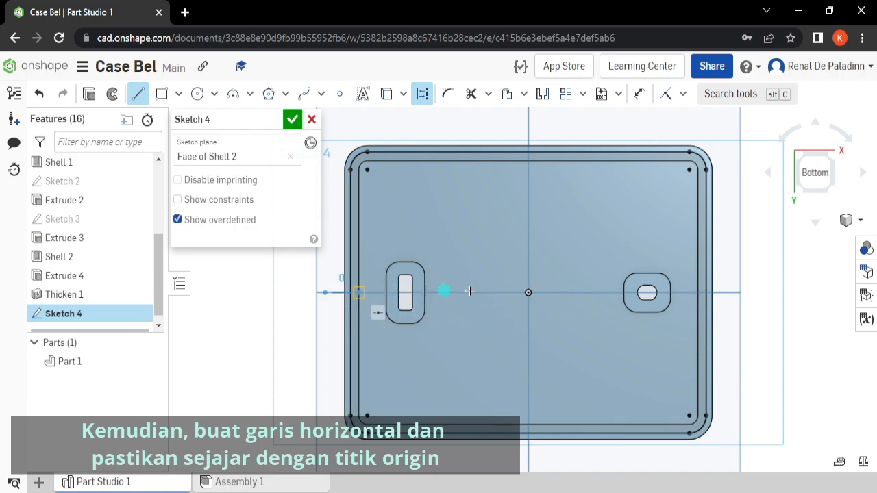
left_click(735, 292)
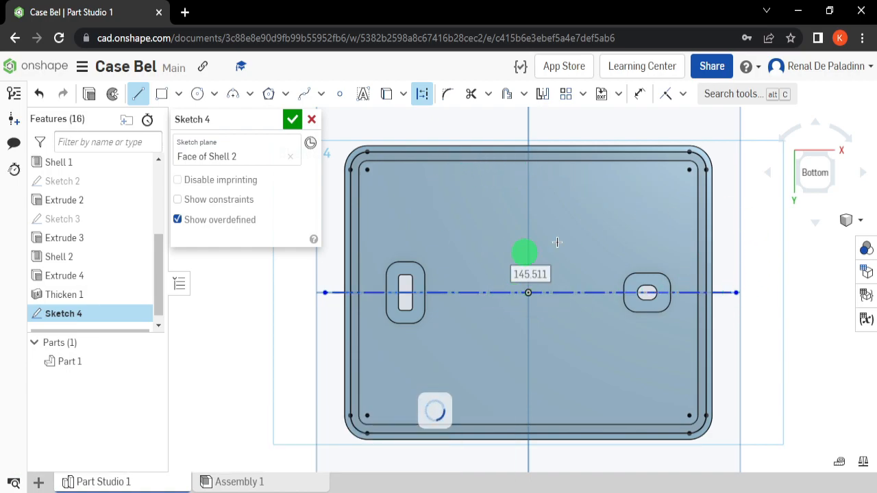
key("Escape")
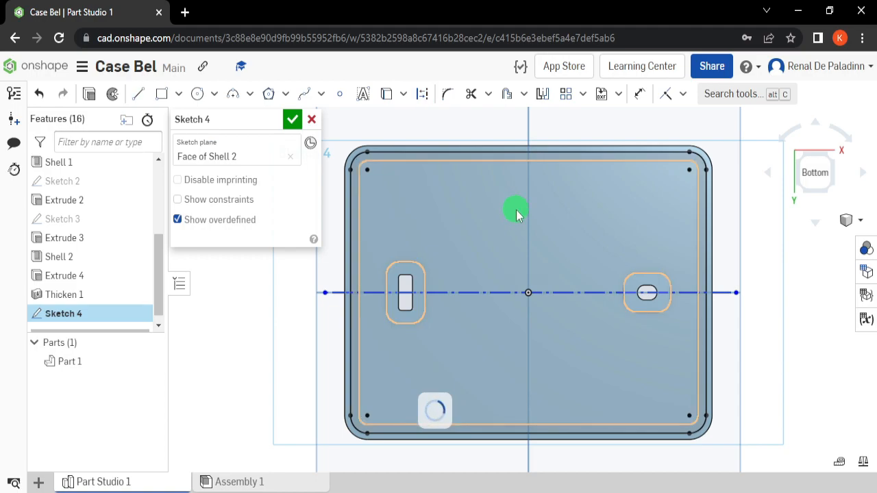
- Sketch two 3 mm vertical lines across the gap between the upper projected edge and the inner edge, left of the origin
middle_click_drag(532, 240, 523, 250)
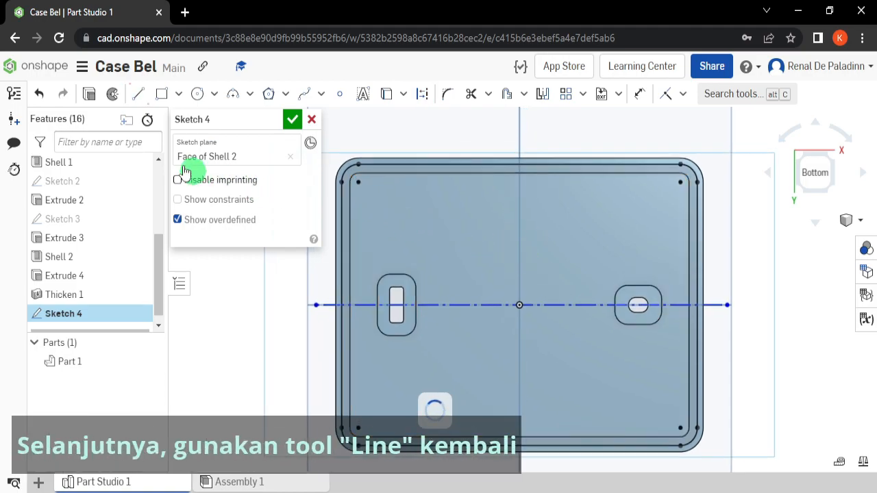
left_click(140, 95)
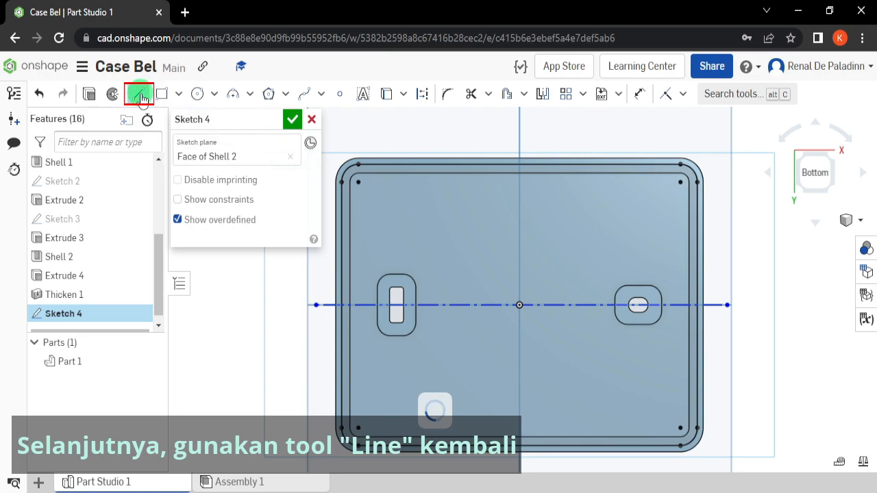
scroll(370, 167, "up", 3)
scroll(389, 164, "up", 3)
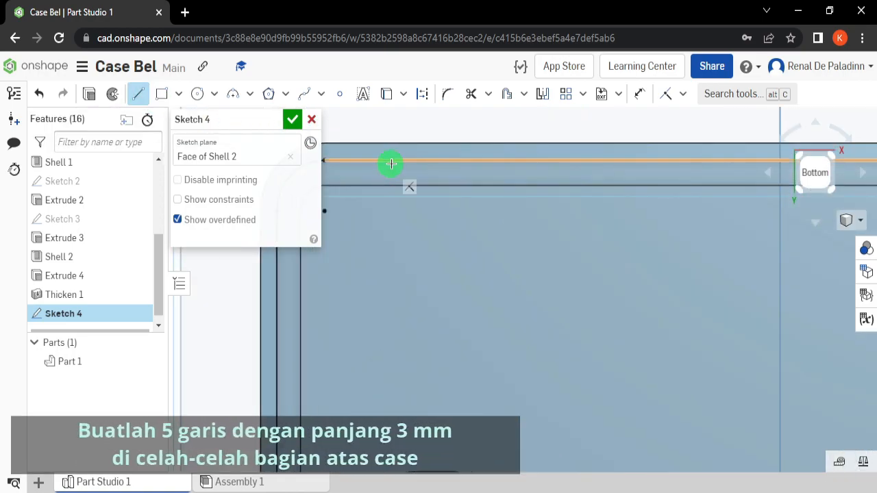
scroll(430, 161, "down", 3)
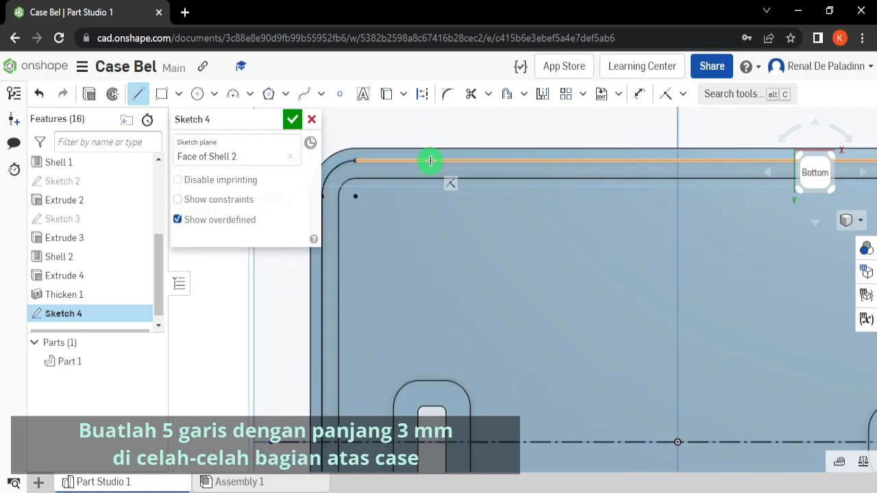
left_click(431, 159)
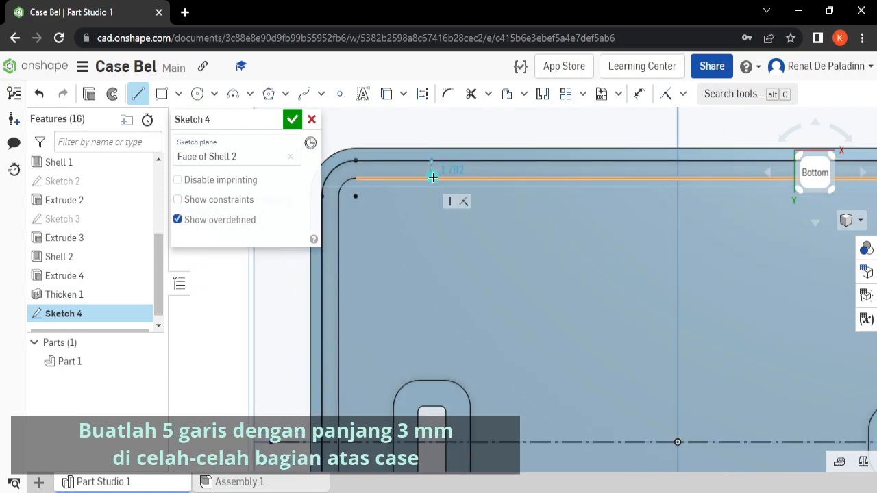
left_click(432, 180)
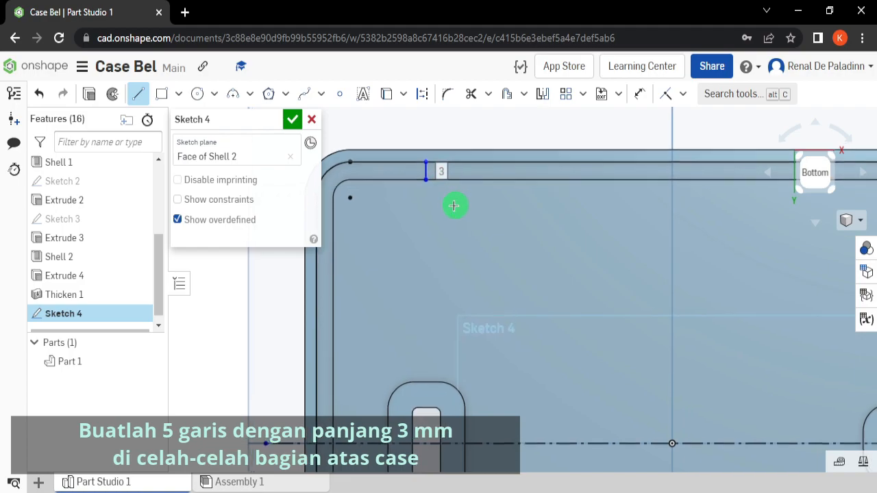
middle_click_drag(462, 206, 389, 216)
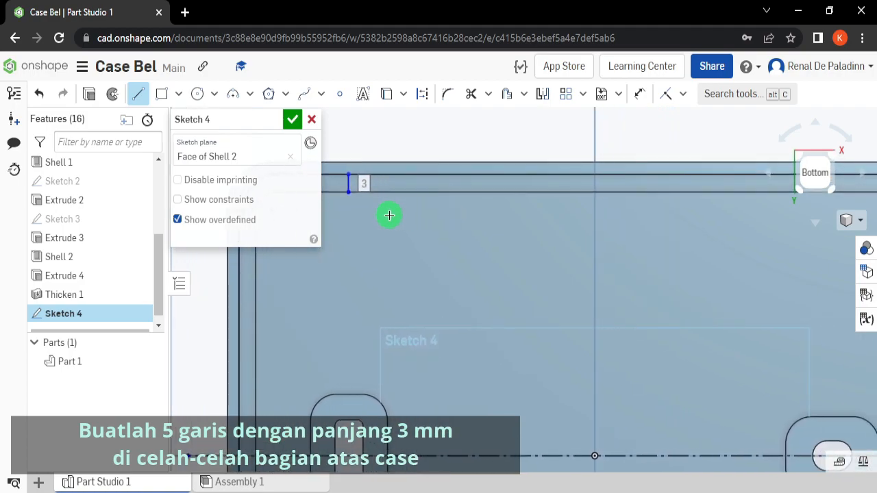
left_click(493, 176)
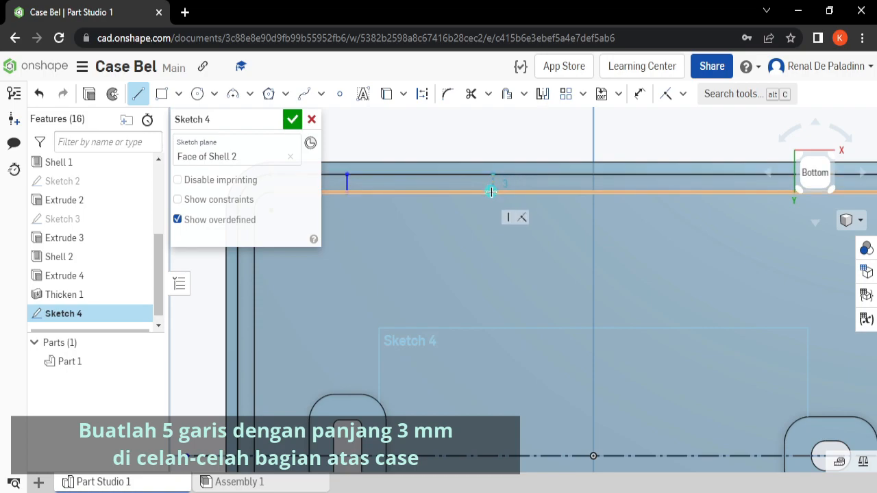
left_click(491, 193)
- Sketch three more 3 mm vertical lines across the upper gap, one near the center axis and two spaced toward the right corner
middle_click_drag(514, 225, 388, 254)
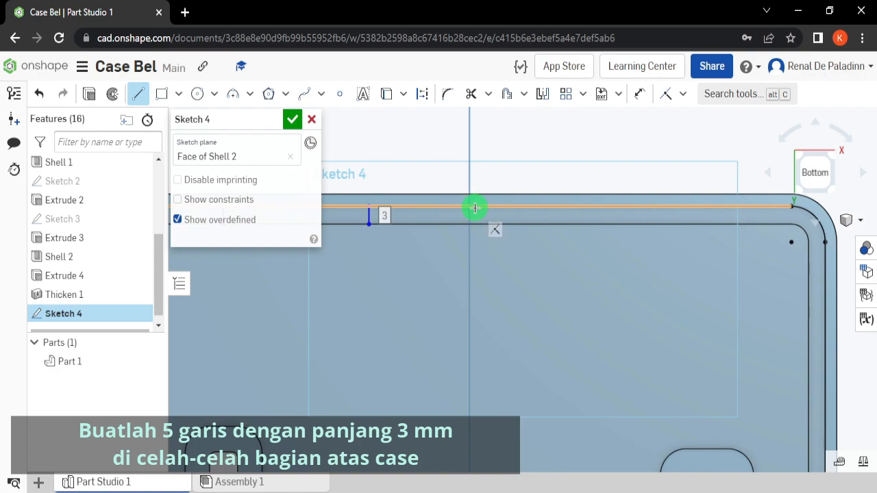
left_click(476, 206)
left_click(477, 223)
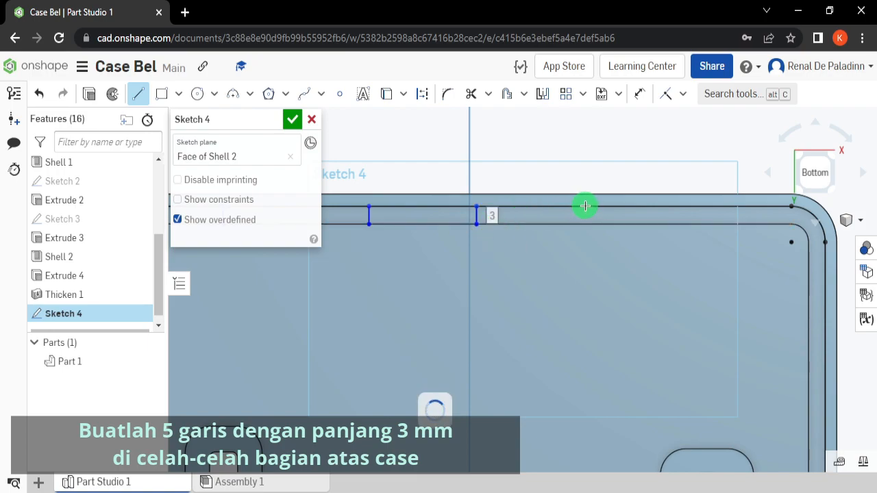
scroll(586, 205, "up", 3)
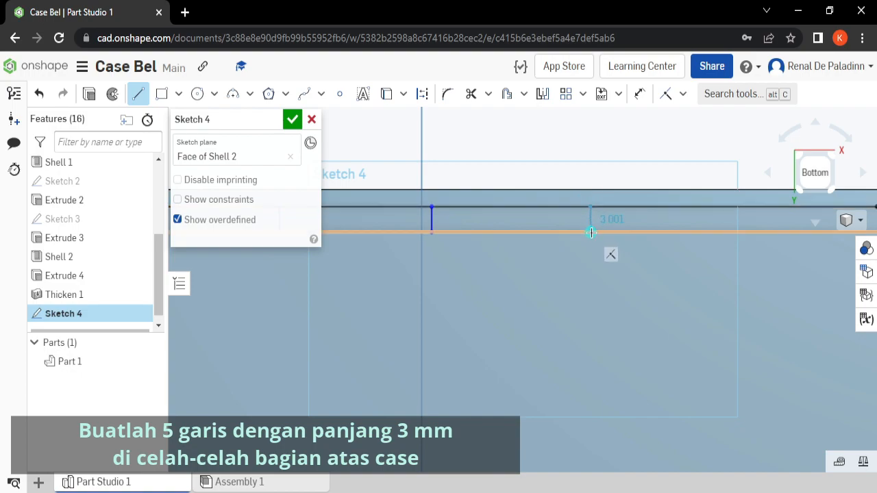
left_click(590, 232)
scroll(522, 277, "down", 5)
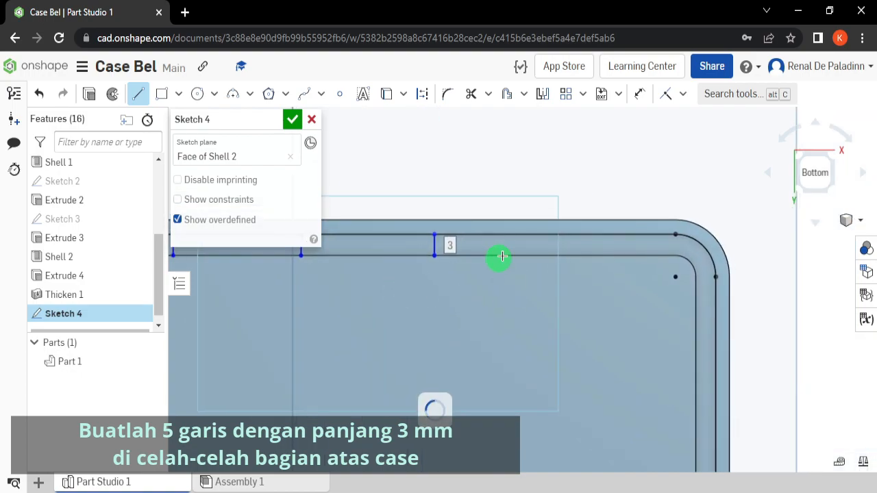
left_click(603, 235)
left_click(603, 255)
scroll(464, 295, "down", 5)
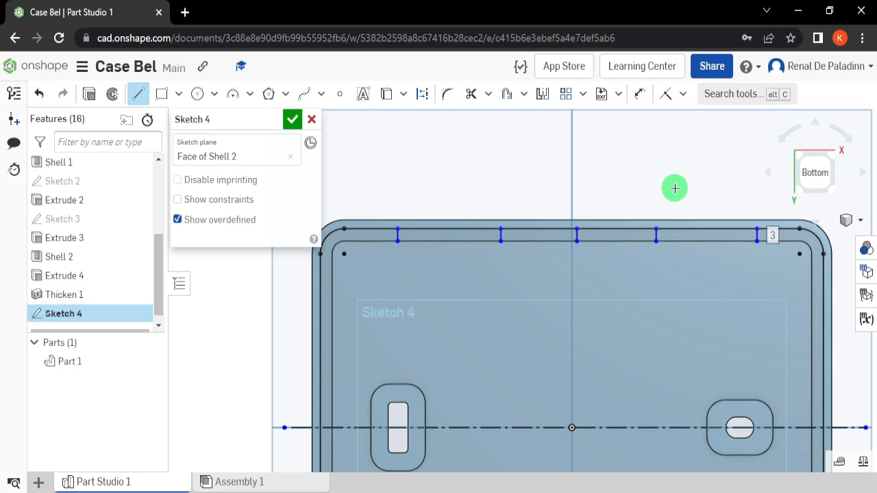
- Dimension the first short line at 24.25 mm from the outermost left edge of the case
left_click(642, 96)
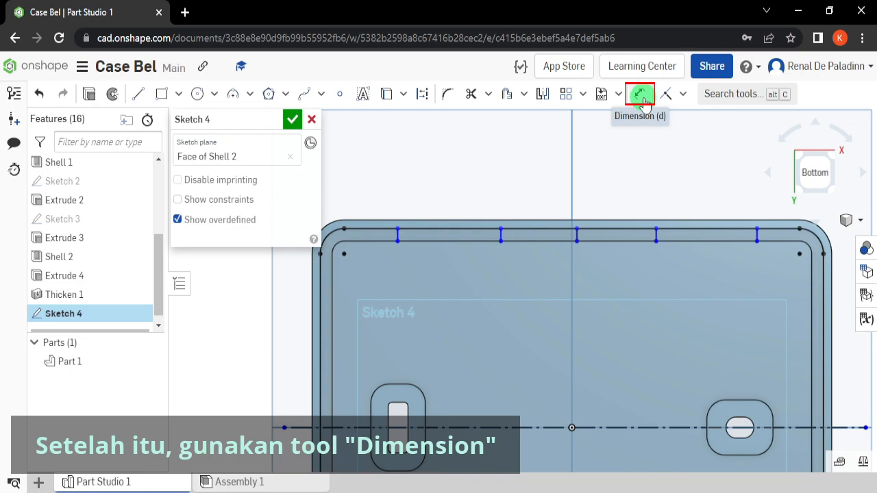
left_click(642, 97)
middle_click_drag(386, 267, 463, 258)
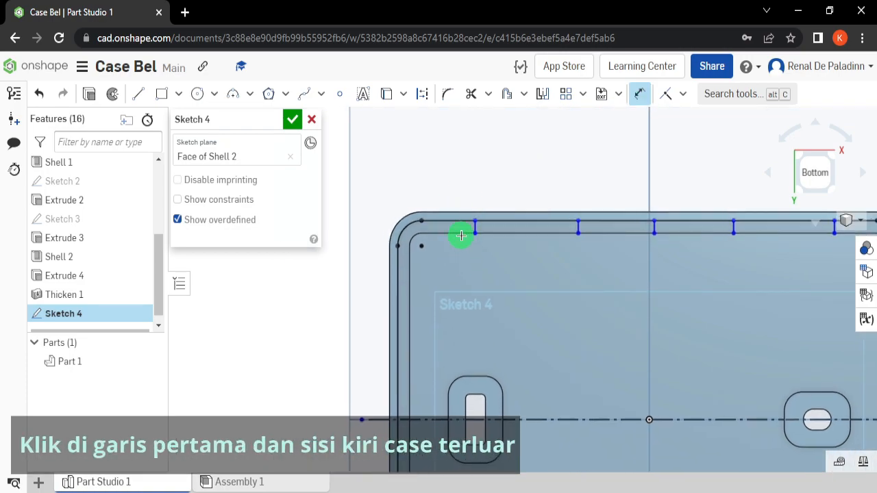
scroll(464, 232, "up", 2)
left_click(353, 306)
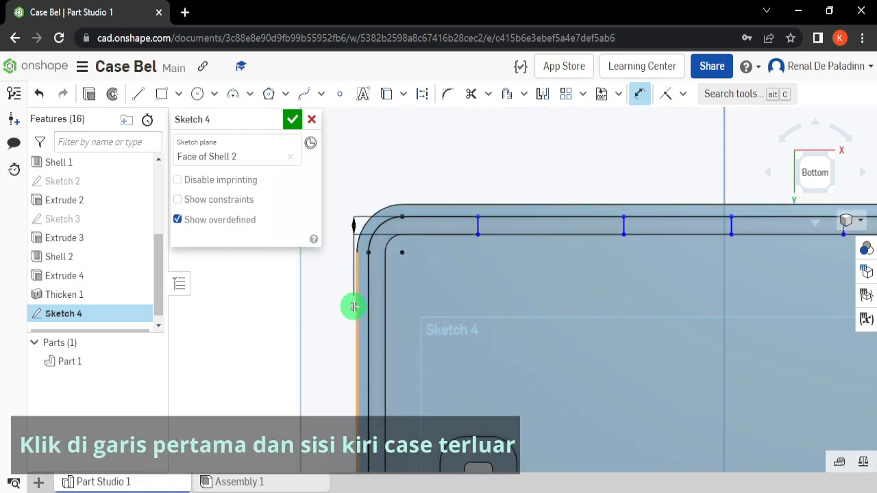
left_click(354, 307)
left_click(411, 167)
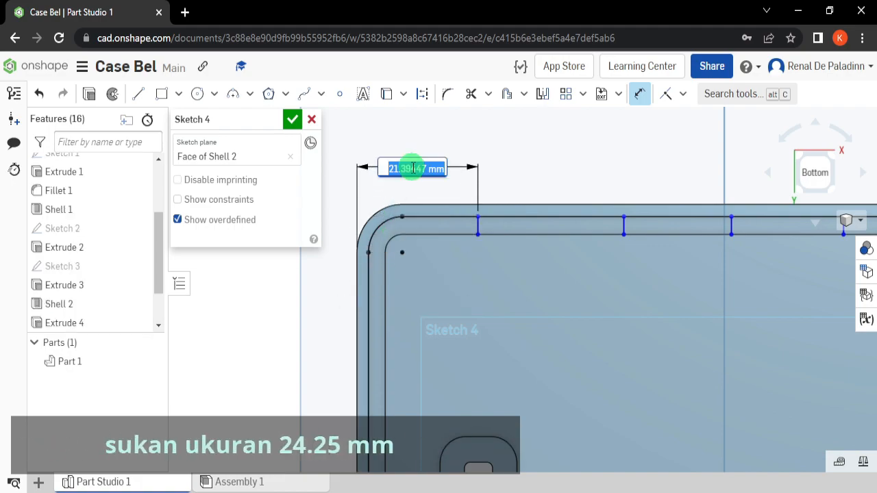
type("24.25")
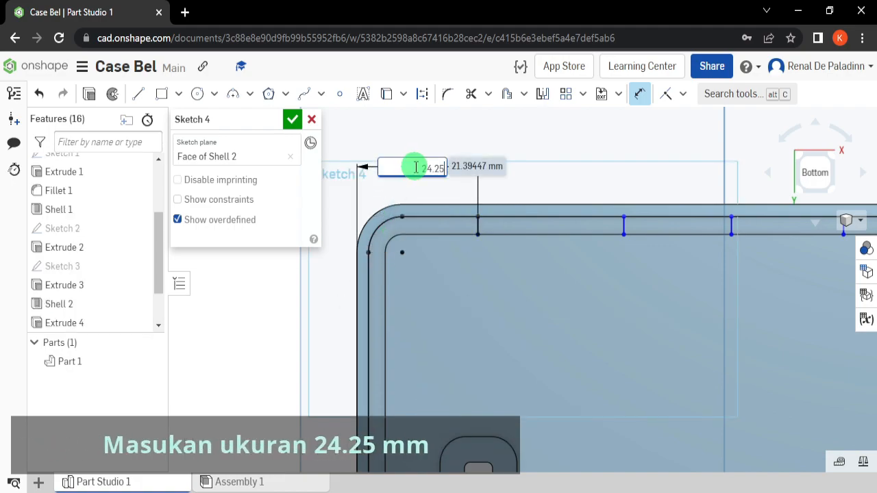
key("Return")
- Dimension the spacing between the first and second short lines in the upper gap as 19 mm
scroll(544, 270, "down", 2)
middle_click_drag(544, 270, 440, 275)
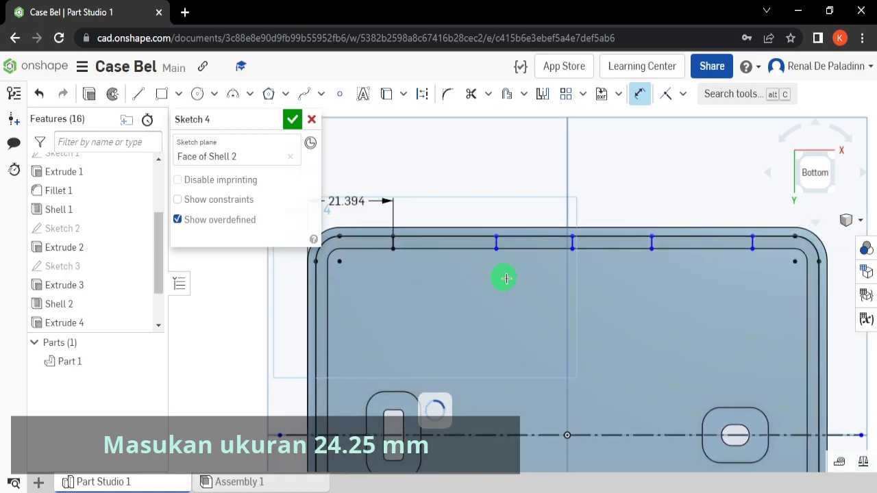
middle_click_drag(421, 227, 494, 220)
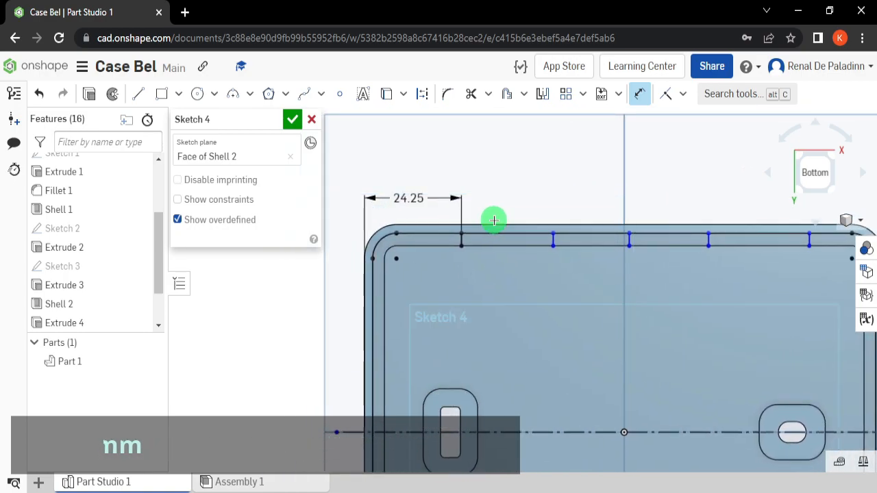
scroll(463, 240, "up", 3)
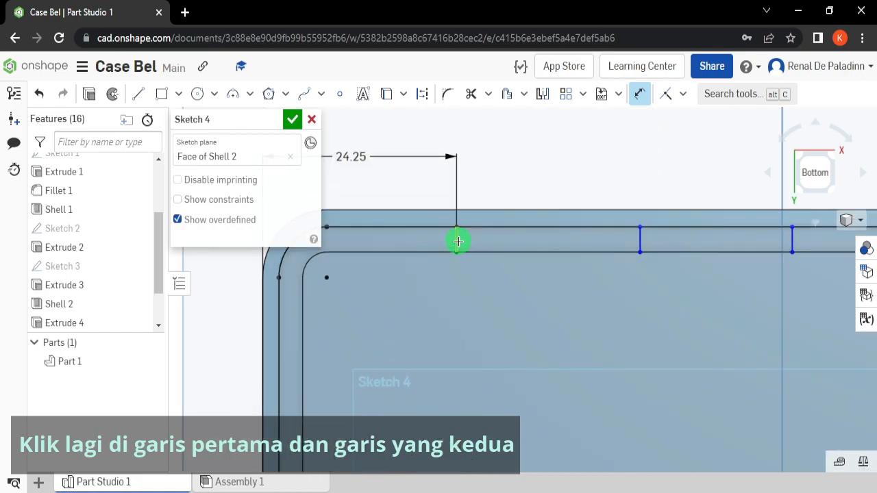
left_click(459, 241)
left_click(635, 241)
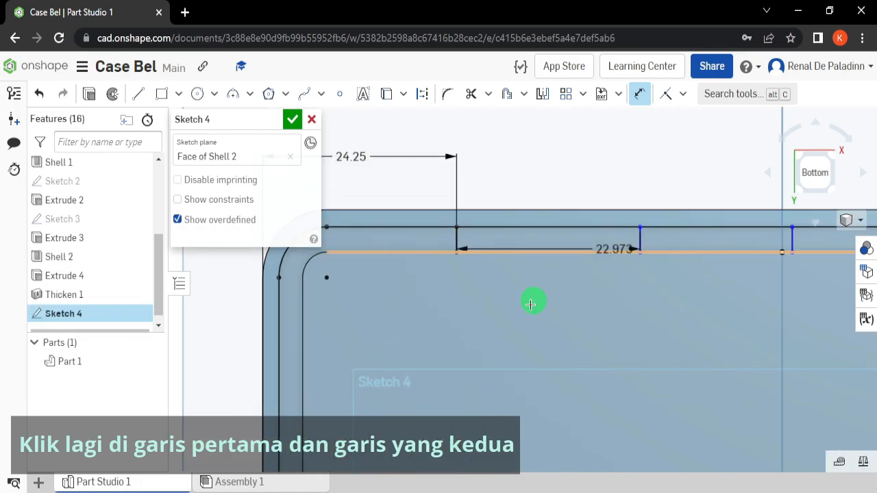
left_click(526, 328)
type("19")
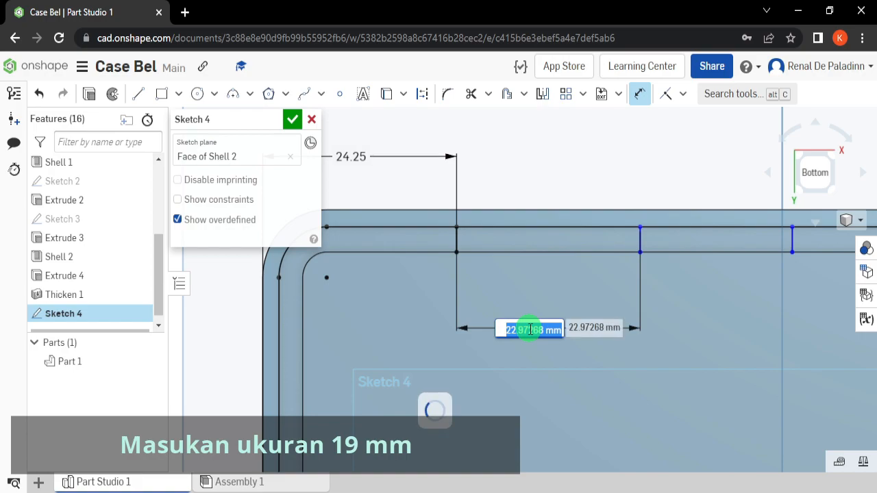
key("Return")
- Dimension the spacing between the second and third short lines as 21.75 mm
scroll(607, 333, "down", 1)
mouse_move(607, 333)
middle_mouse_down()
mouse_move(449, 335)
mouse_move(609, 300)
middle_mouse_up()
scroll(484, 313, "down", 1)
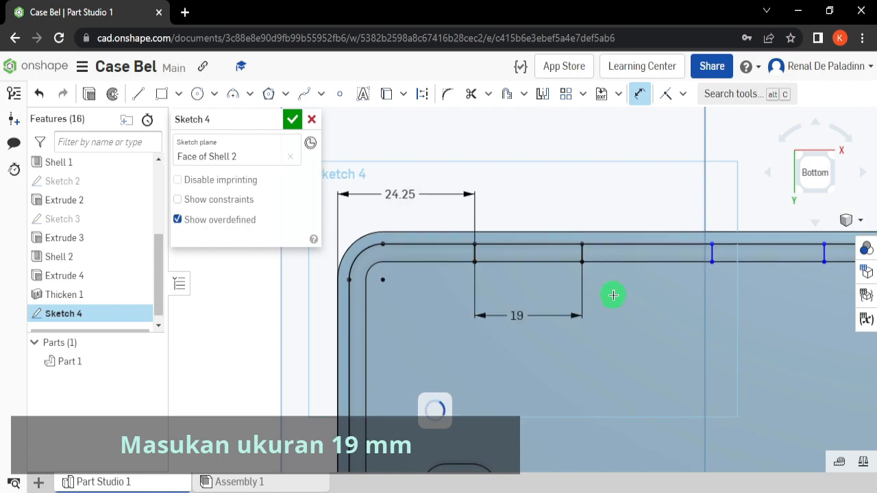
middle_click_drag(613, 294, 579, 290)
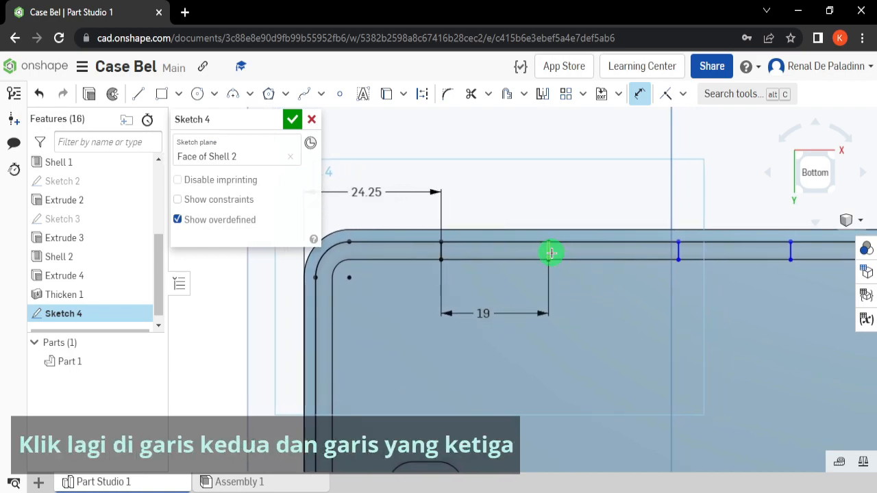
left_click(675, 250)
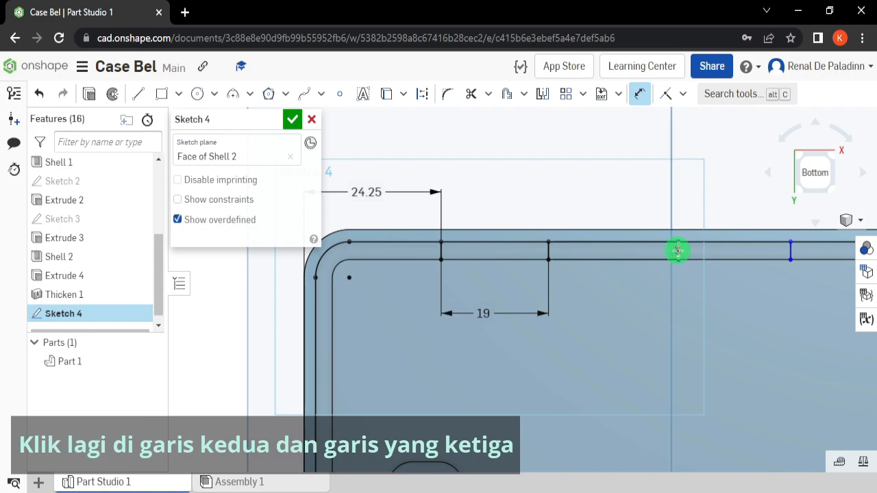
left_click(615, 318)
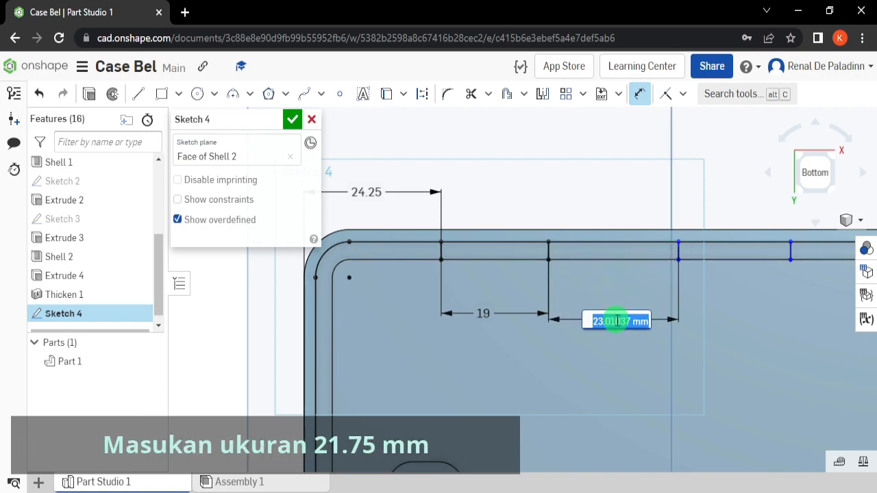
type("21")
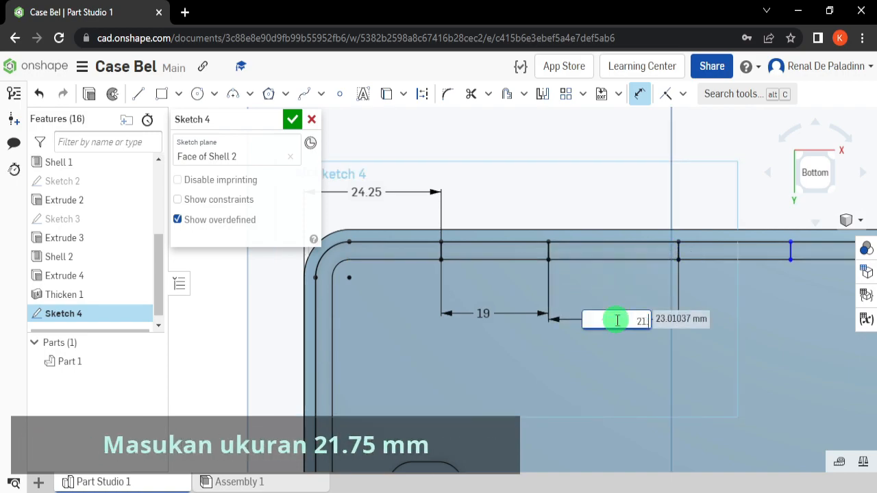
key("Return")
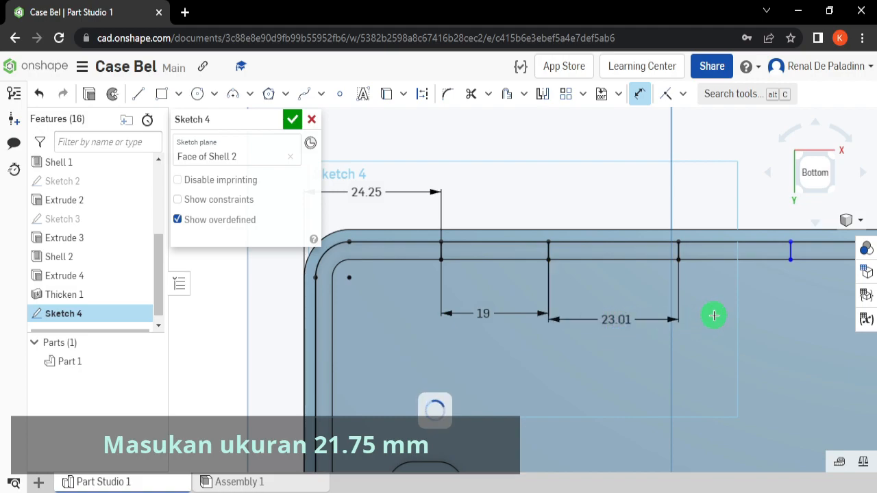
- Dimension the spacing between the third and fourth short lines as 21.75 mm
middle_click_drag(714, 313, 540, 314)
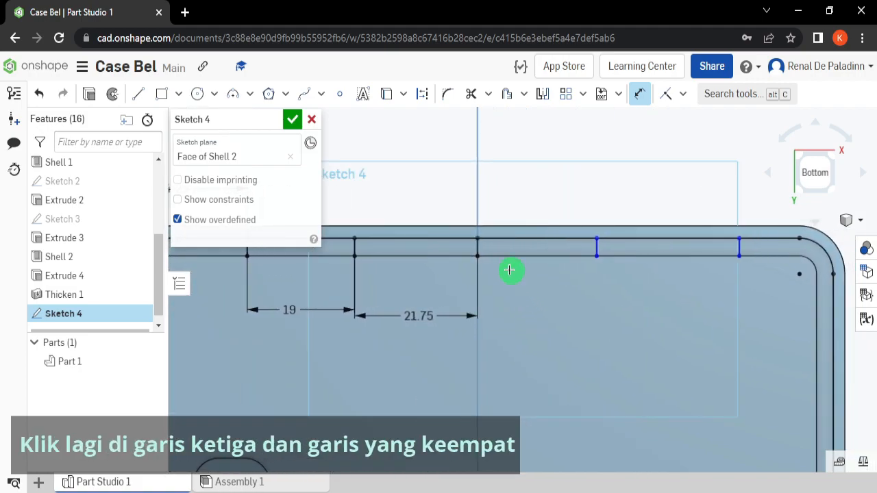
left_click(574, 250)
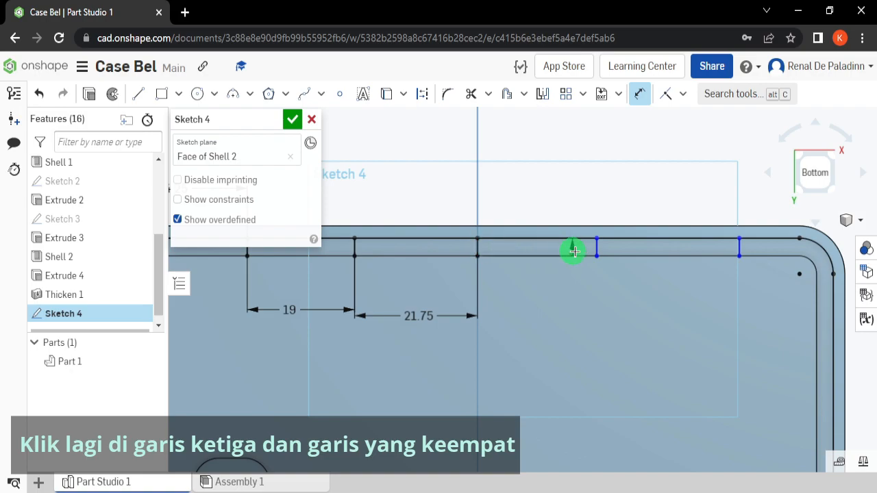
left_click(594, 246)
left_click(532, 317)
type("21.75")
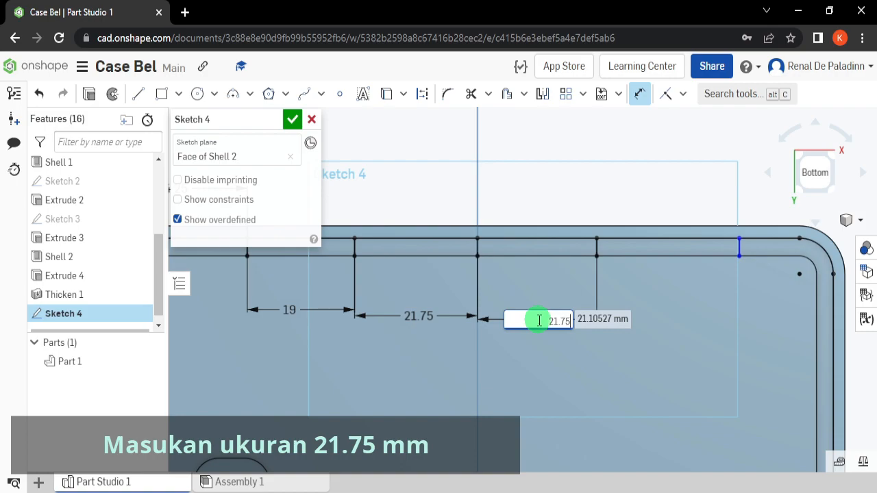
key("Return")
- Dimension the spacing between the fourth and fifth short lines as 19 mm
middle_click_drag(640, 290, 542, 306)
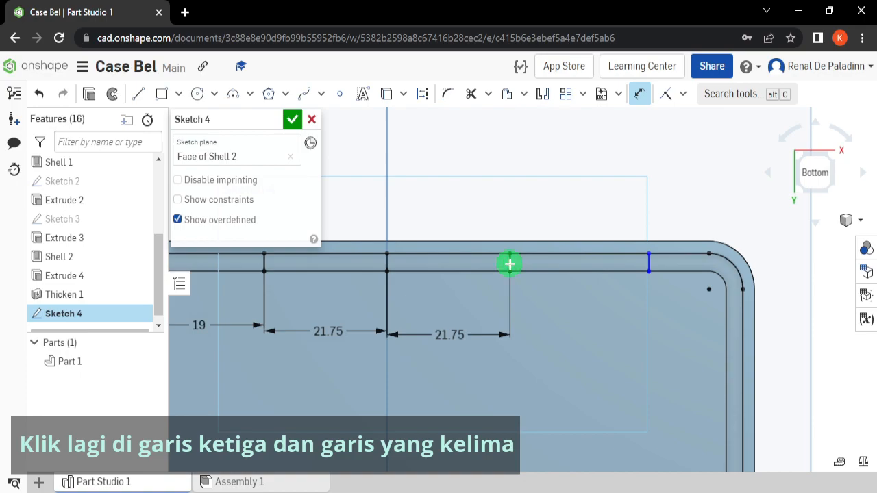
left_click(650, 263)
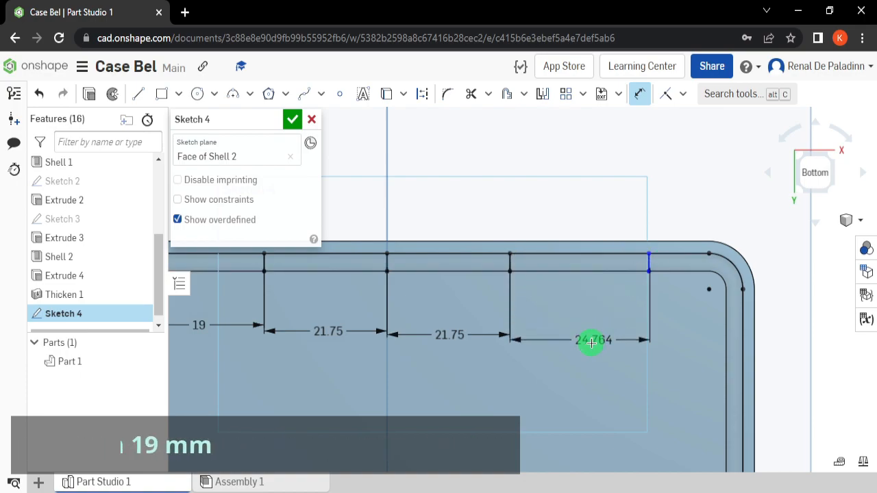
left_click(592, 336)
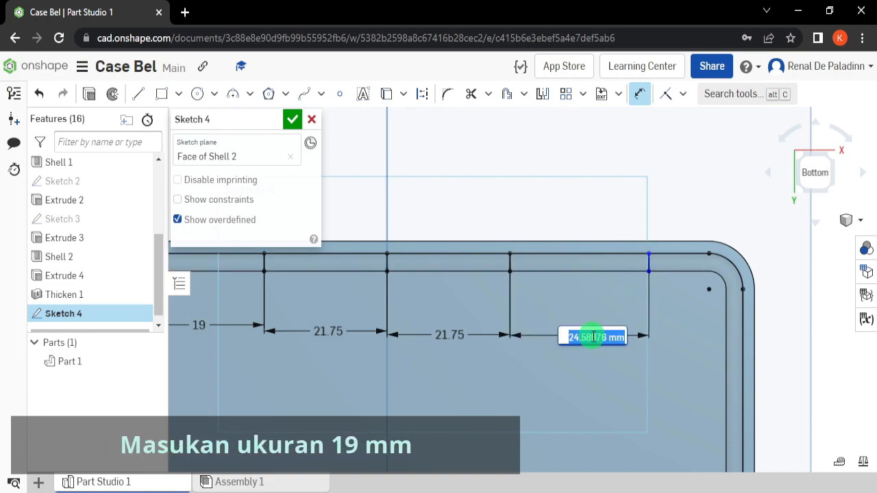
type("19")
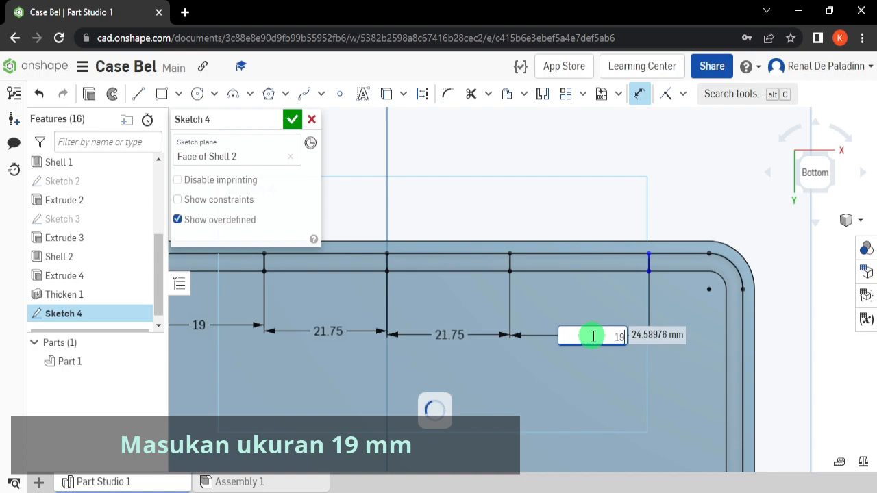
key("Return")
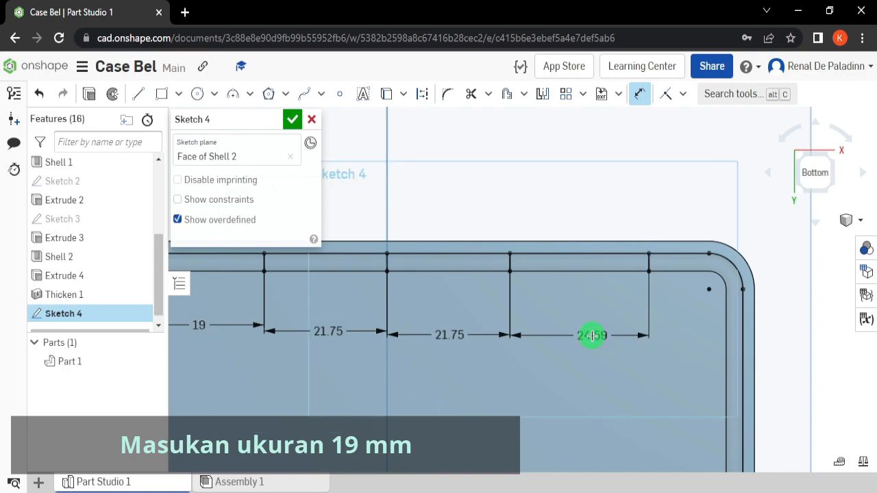
- Mirror the five short vertical lines across the horizontal construction centerline into the lower gap of the case
scroll(544, 364, "down", 1)
middle_click_drag(544, 366, 654, 333)
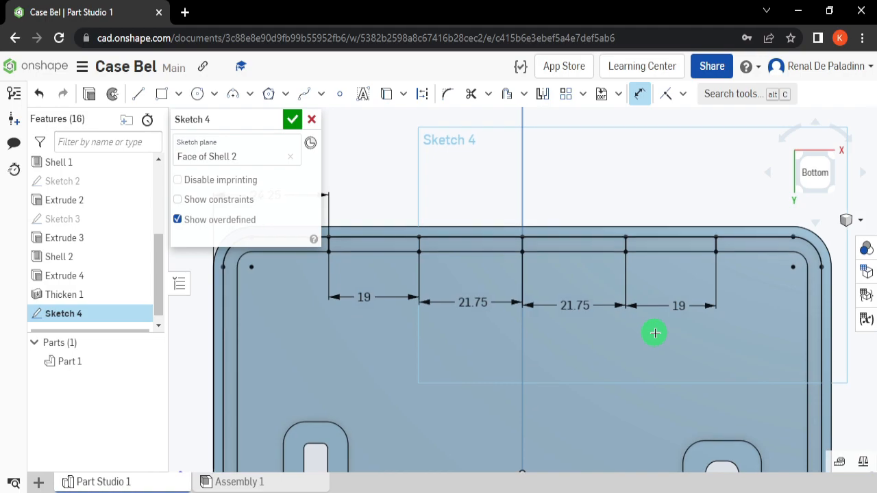
scroll(654, 333, "down", 1)
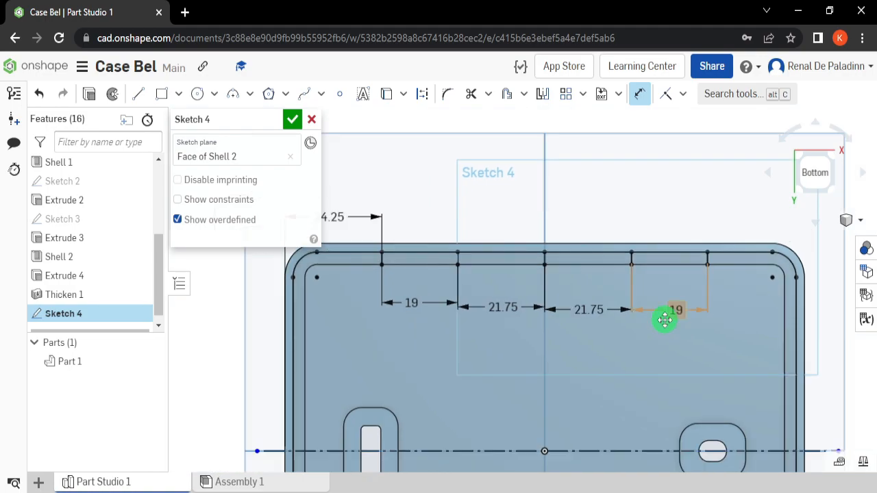
middle_click_drag(664, 319, 666, 262)
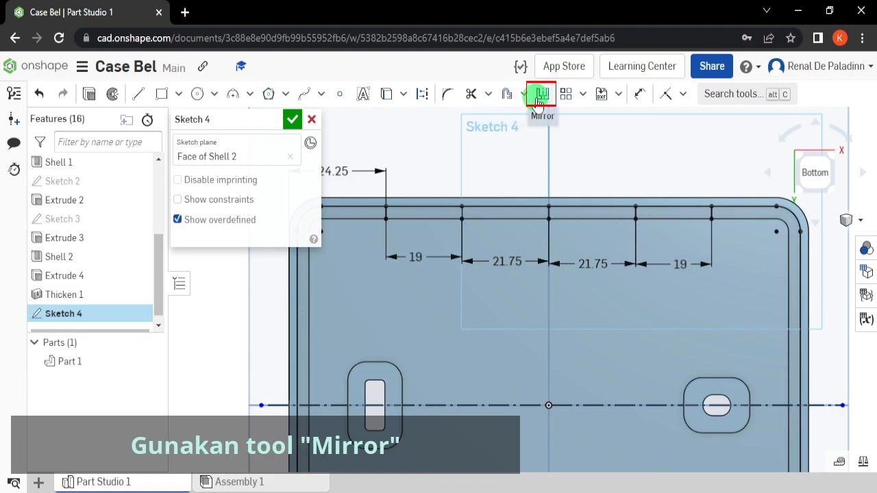
left_click(541, 96)
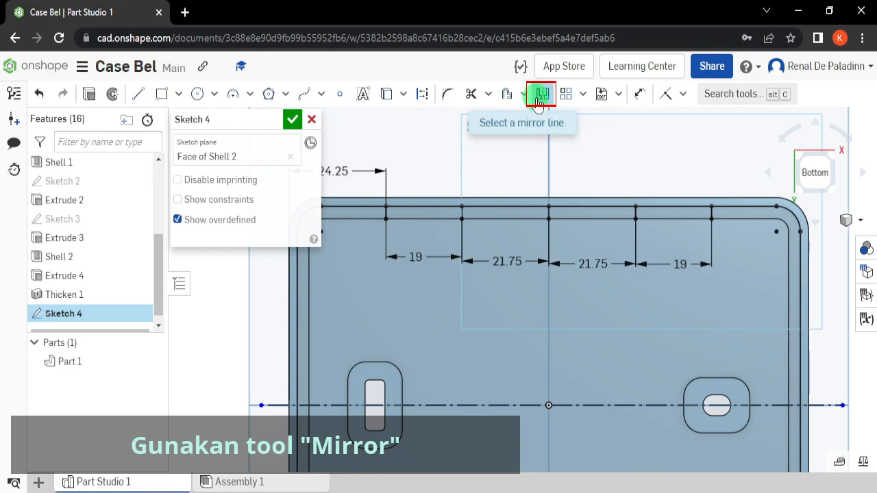
left_click(603, 405)
scroll(383, 216, "up", 1)
scroll(383, 216, "up", 3)
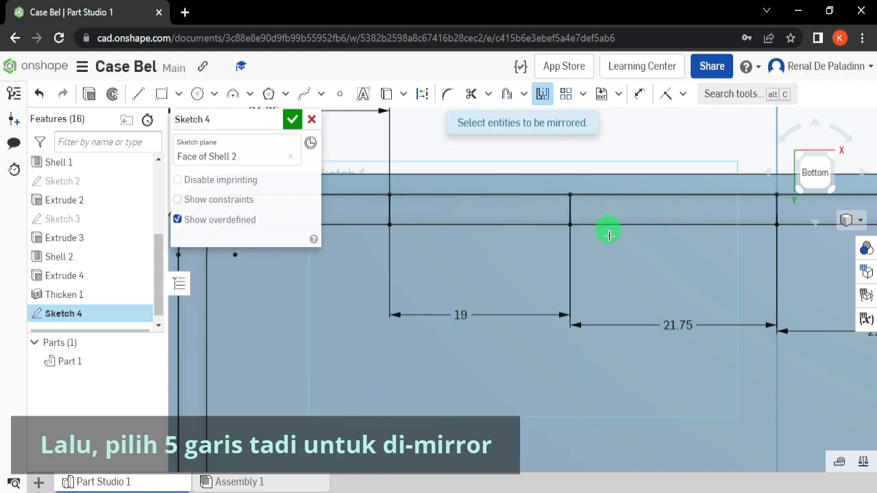
scroll(609, 233, "down", 4)
middle_click_drag(623, 274, 519, 210)
scroll(542, 209, "up", 5)
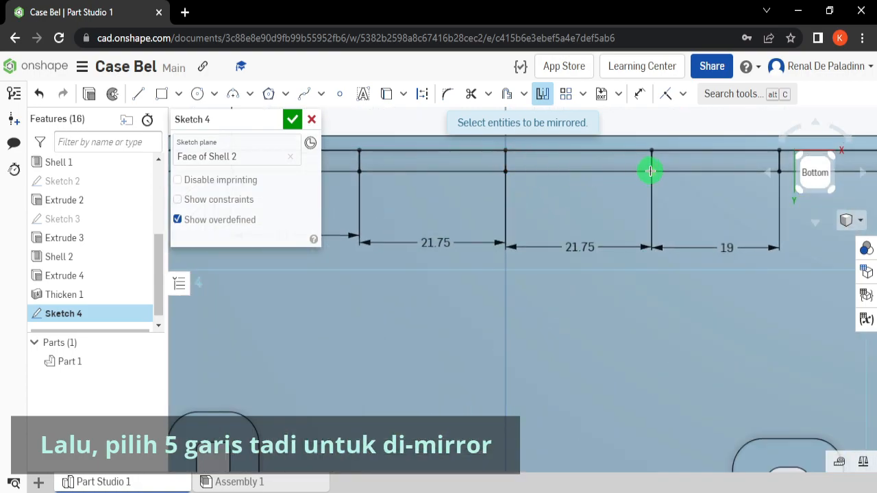
left_click(780, 161)
scroll(626, 352, "down", 5)
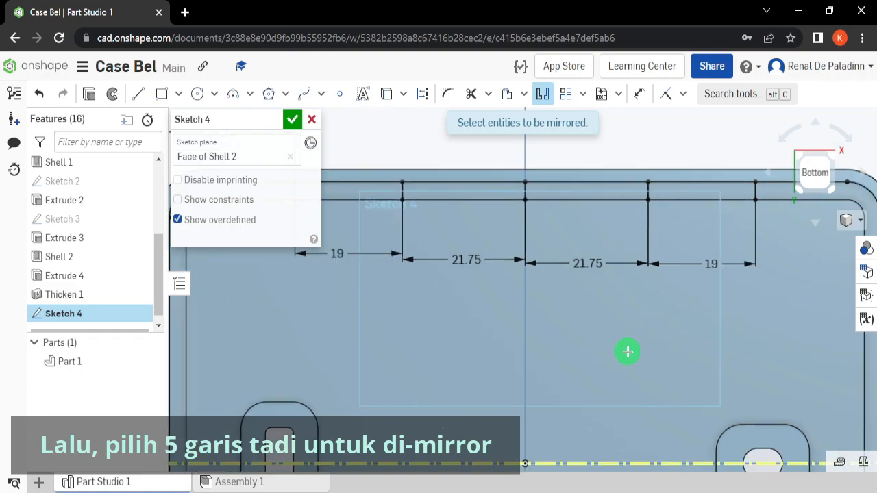
middle_click_drag(622, 392, 565, 428)
scroll(564, 428, "down", 1)
scroll(519, 451, "up", 4)
scroll(738, 416, "down", 5)
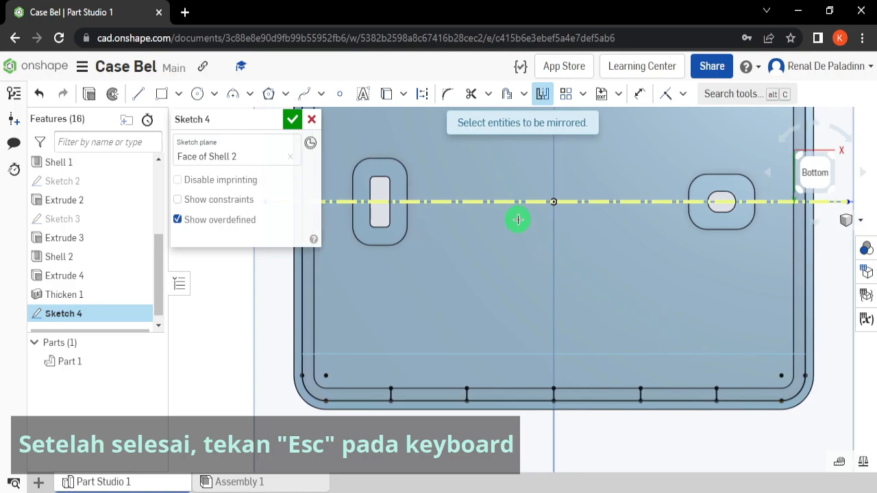
key("Escape")
- Draw three horizontal 3 mm lines across the gap along the left side of the case, one above and two below the construction centerline
middle_click_drag(471, 273, 522, 362)
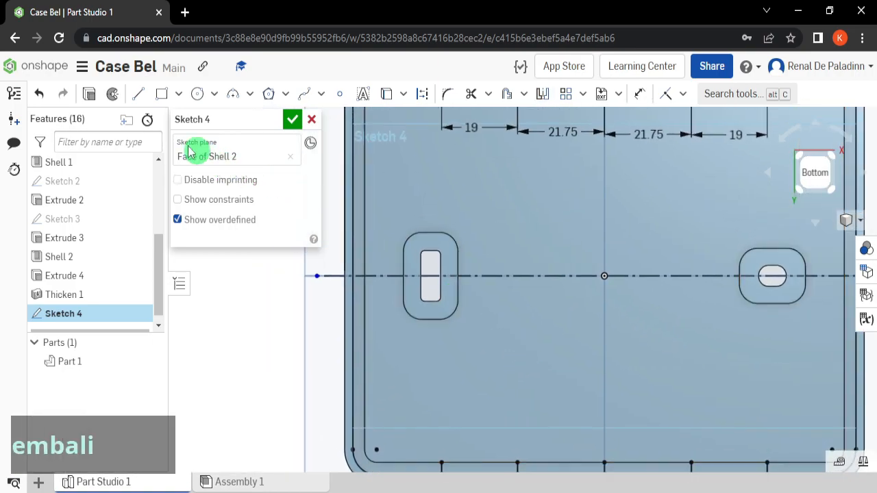
left_click(144, 101)
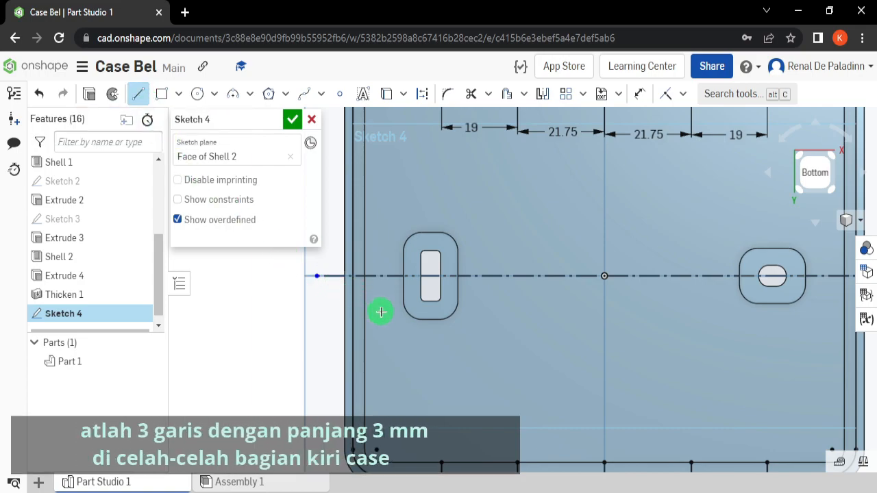
scroll(351, 283, "up", 3)
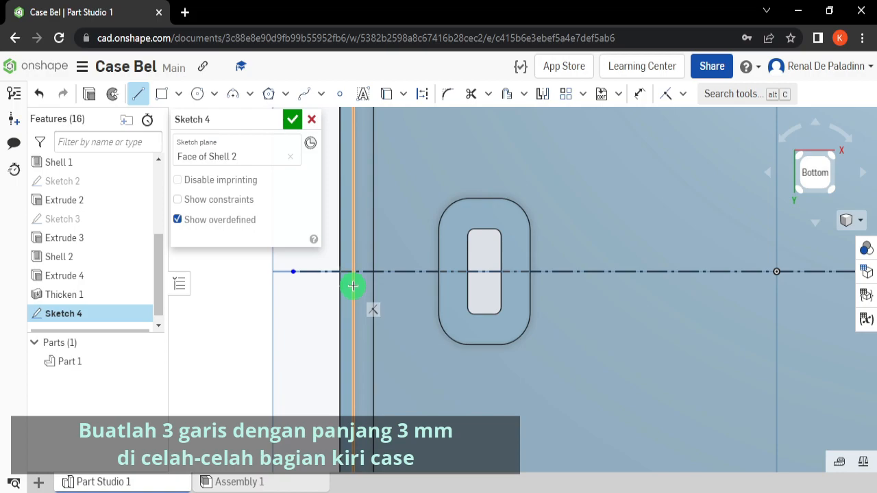
scroll(354, 291, "down", 1)
left_click(353, 291)
left_click(370, 291)
scroll(368, 215, "down", 3)
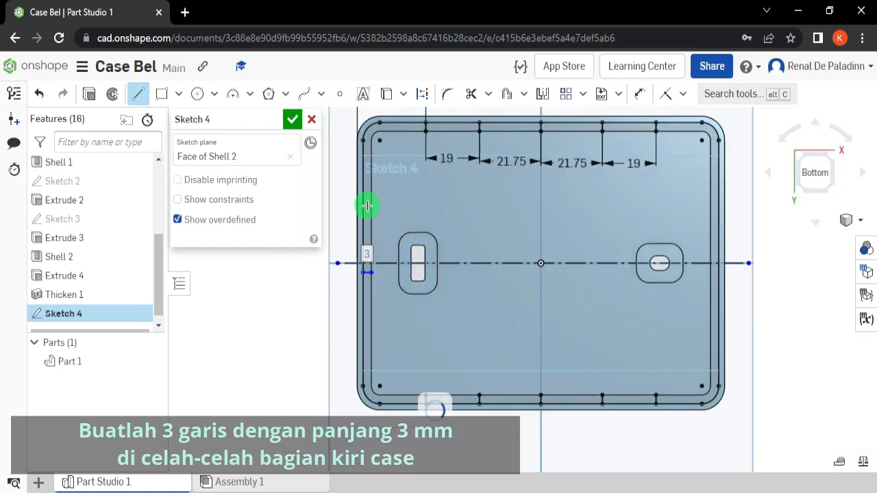
scroll(368, 206, "up", 3)
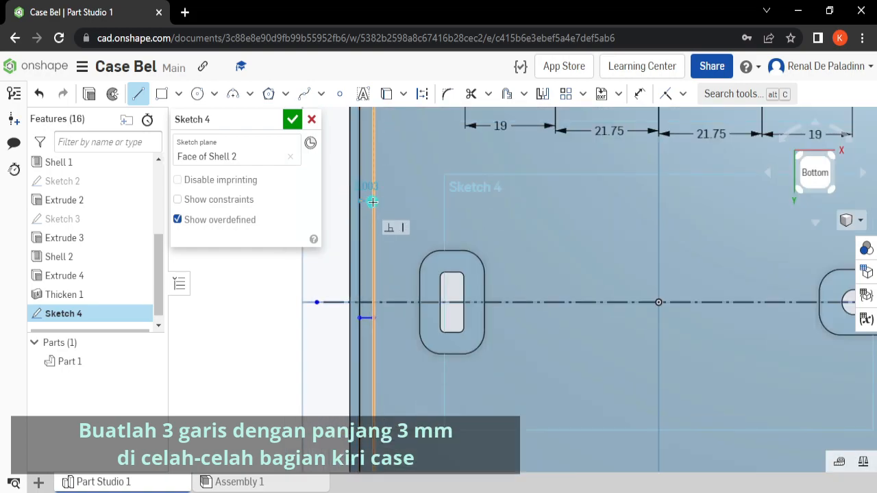
left_click(372, 202)
scroll(375, 297, "down", 2)
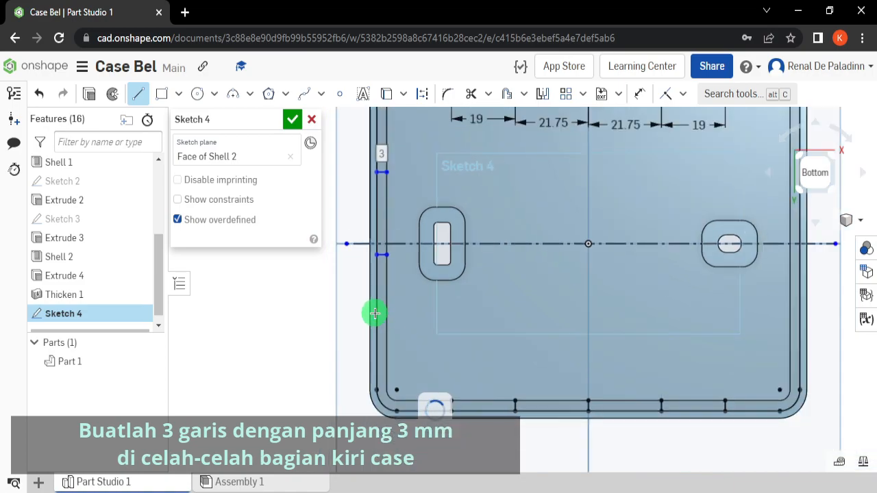
left_click(375, 316)
scroll(375, 316, "up", 1)
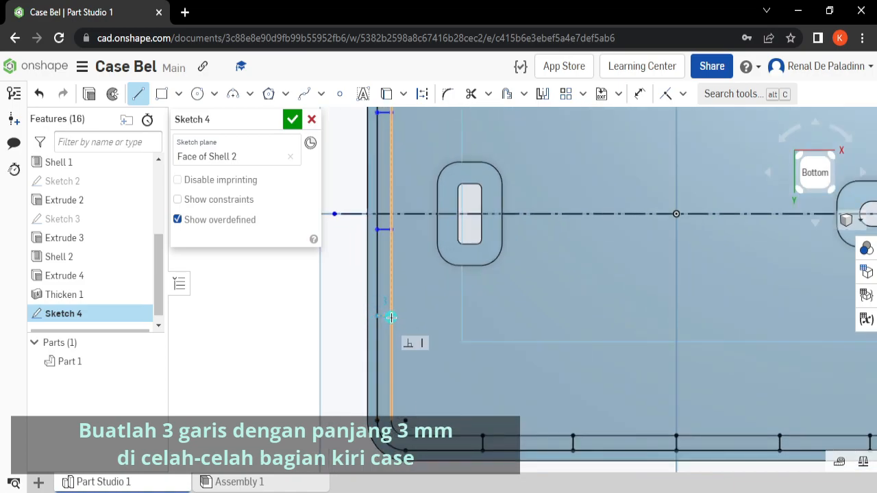
left_click(391, 317)
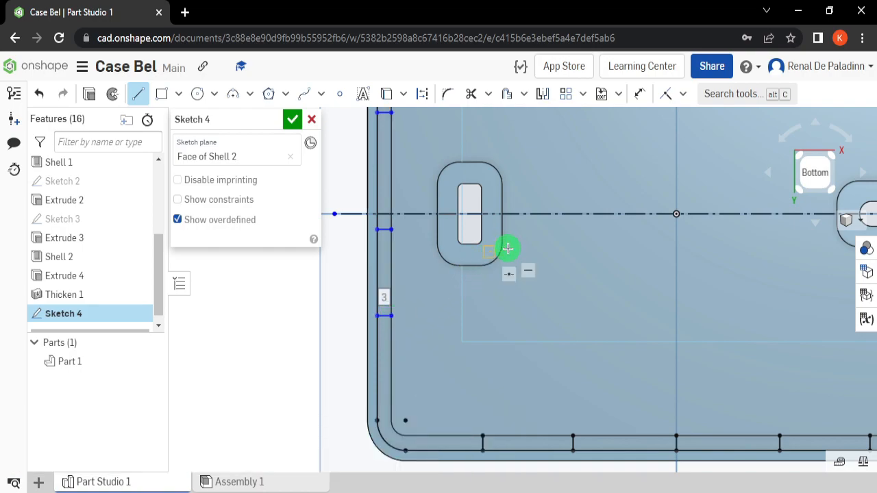
key("Escape")
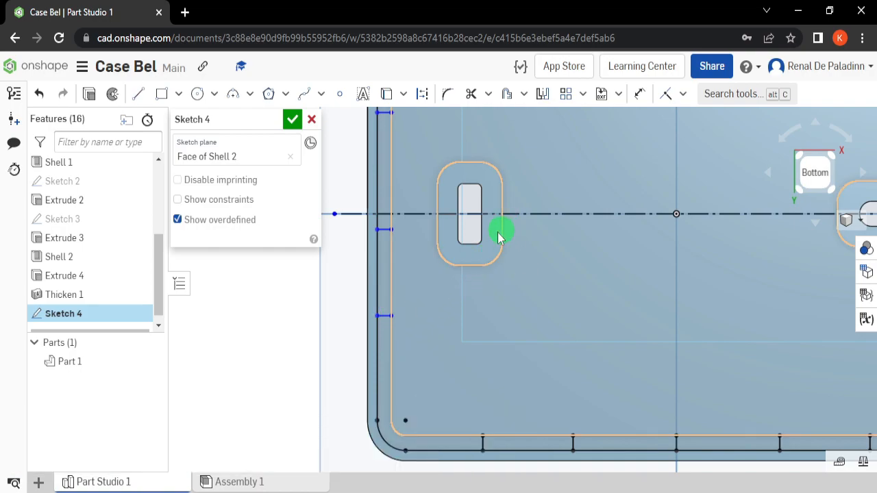
- Make the middle short line in the left gap coincident with the horizontal construction centerline
middle_click_drag(673, 147, 666, 169)
left_click(684, 95)
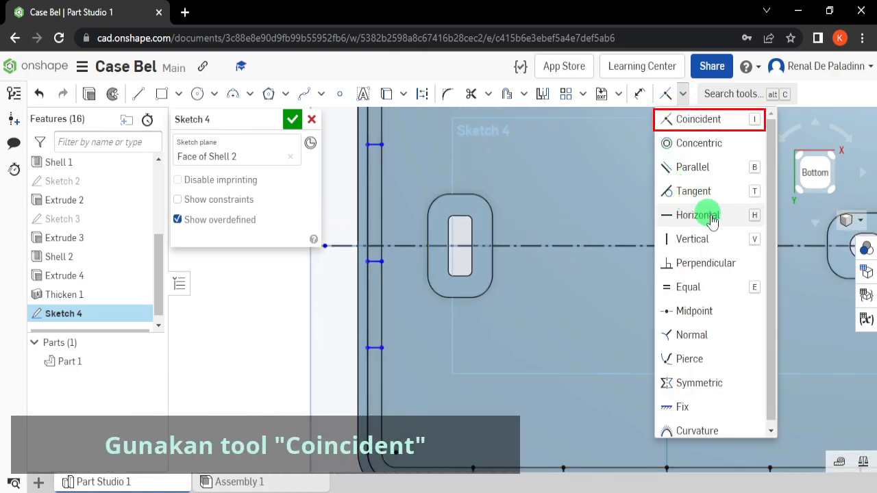
left_click(714, 127)
scroll(374, 264, "up", 2)
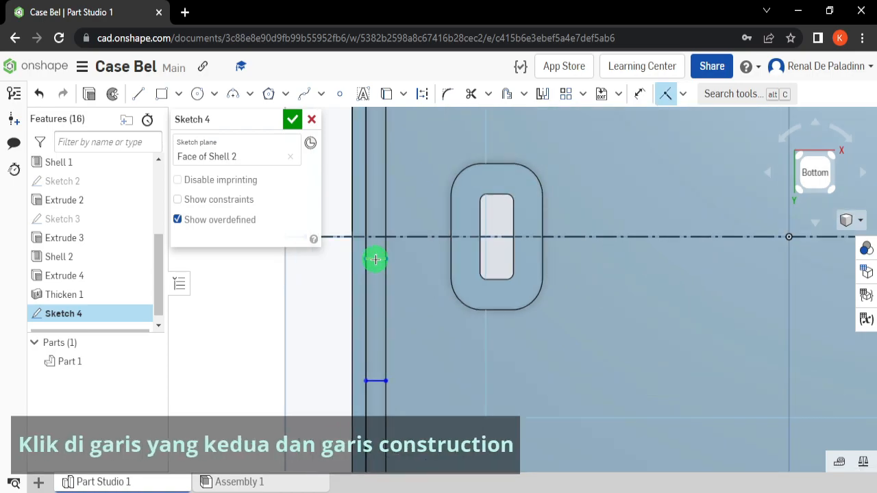
left_click(381, 258)
middle_click_drag(402, 251, 420, 297)
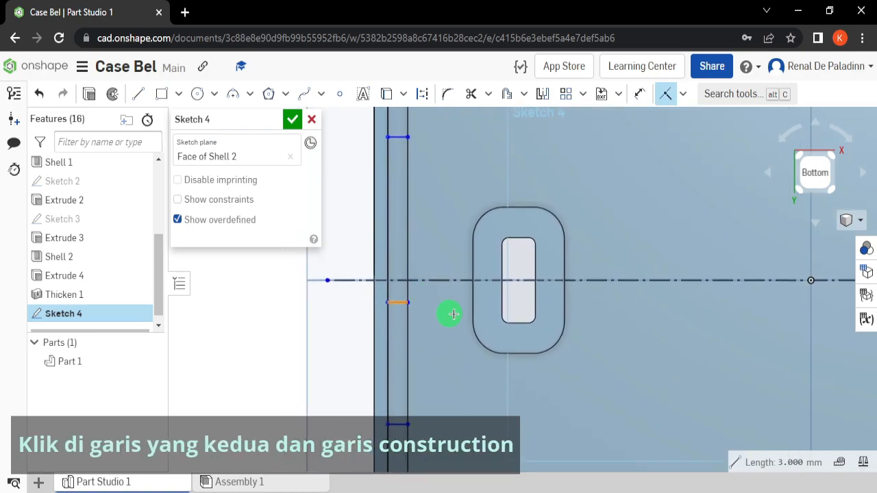
left_click(428, 279)
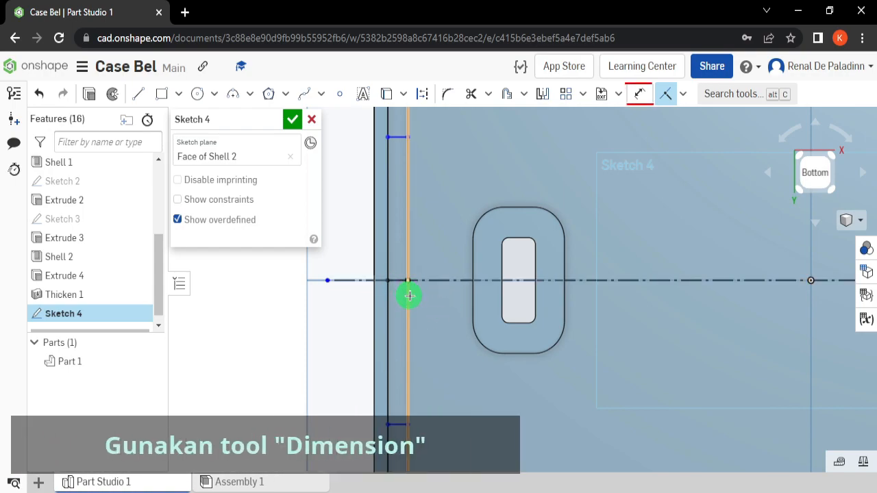
- Dimension the spacing between the first and second short lines in the left gap as 28.25 mm
left_click(638, 96)
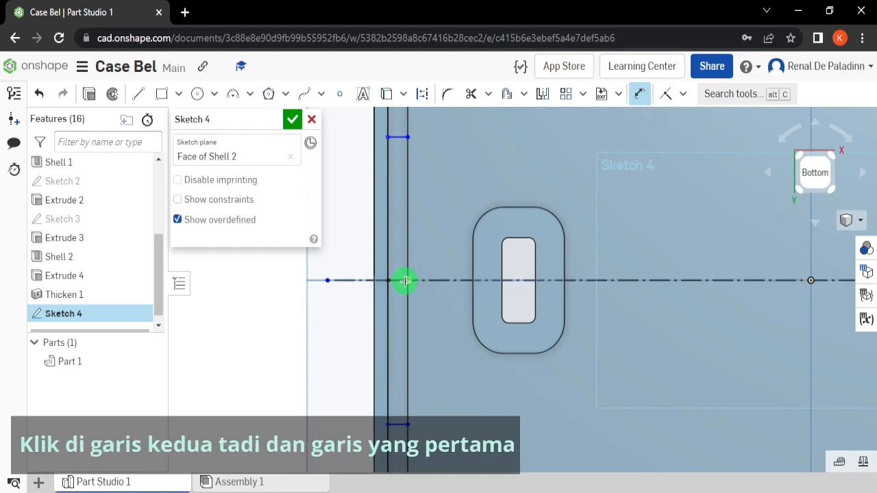
left_click(398, 135)
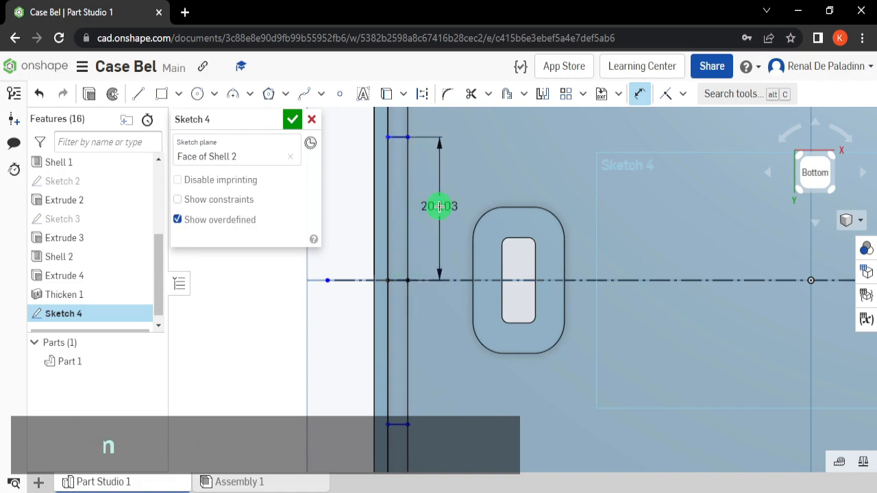
left_click(440, 207)
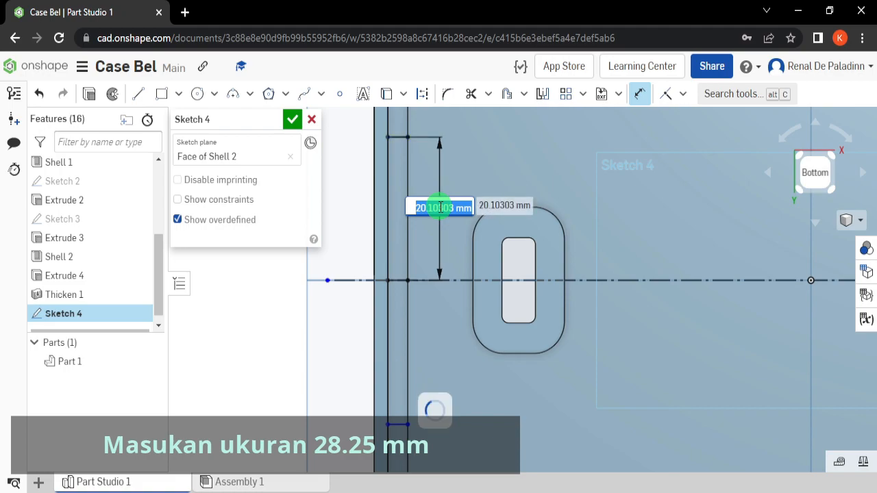
type("28.25")
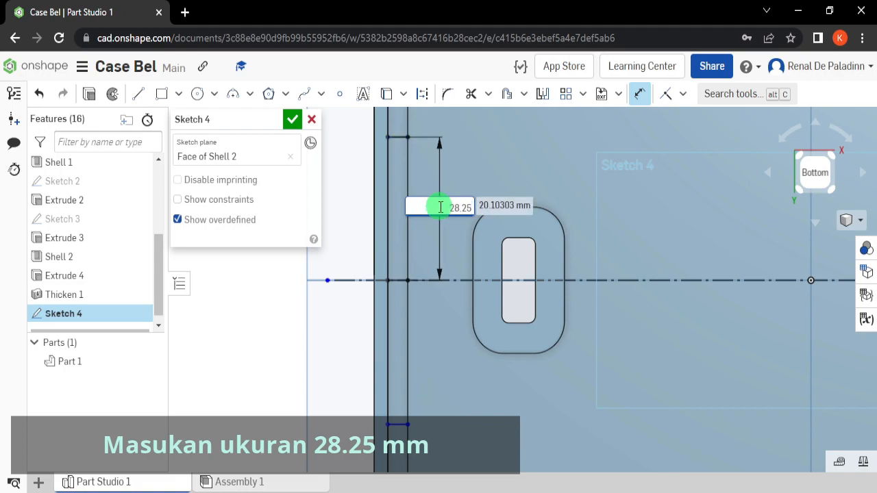
key("Return")
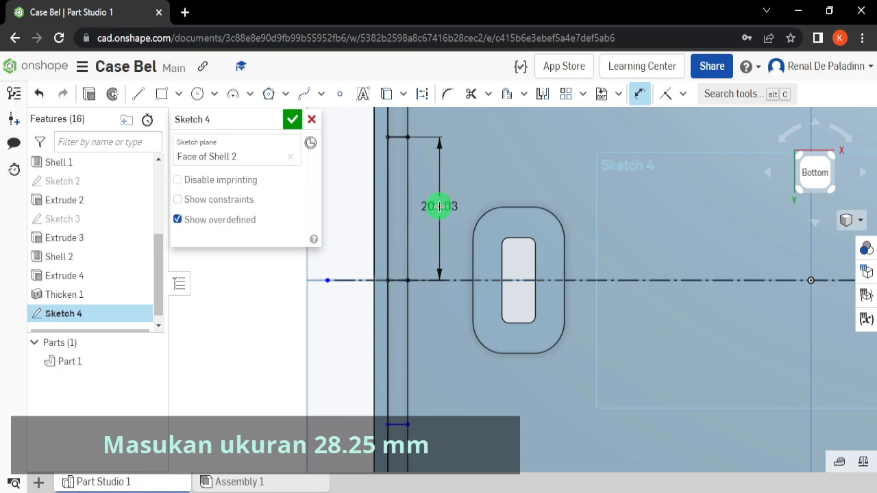
- Dimension the spacing between the second and third short lines in the left gap as 28.25 mm
scroll(439, 381, "down", 3)
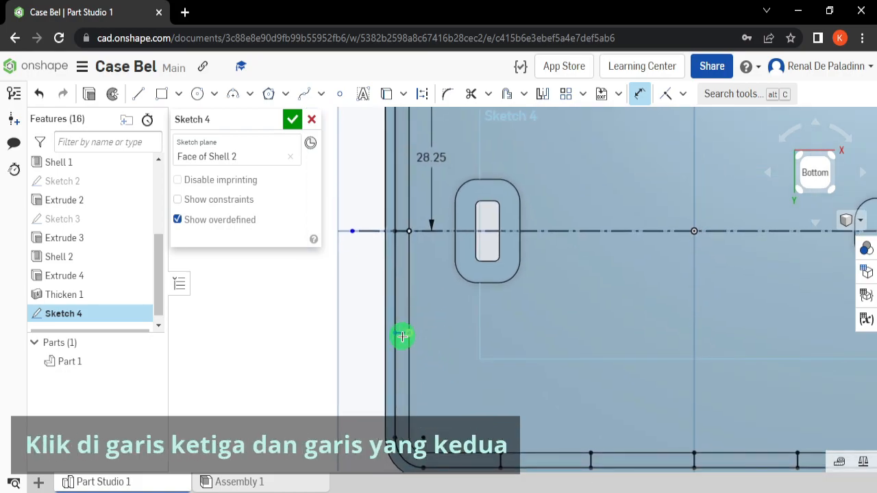
scroll(393, 239, "up", 3)
left_click(407, 237)
left_click(420, 238)
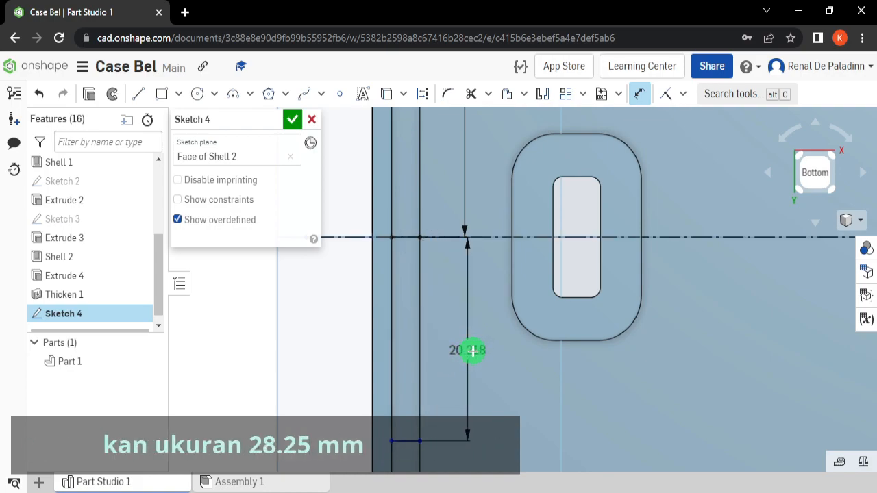
left_click(465, 351)
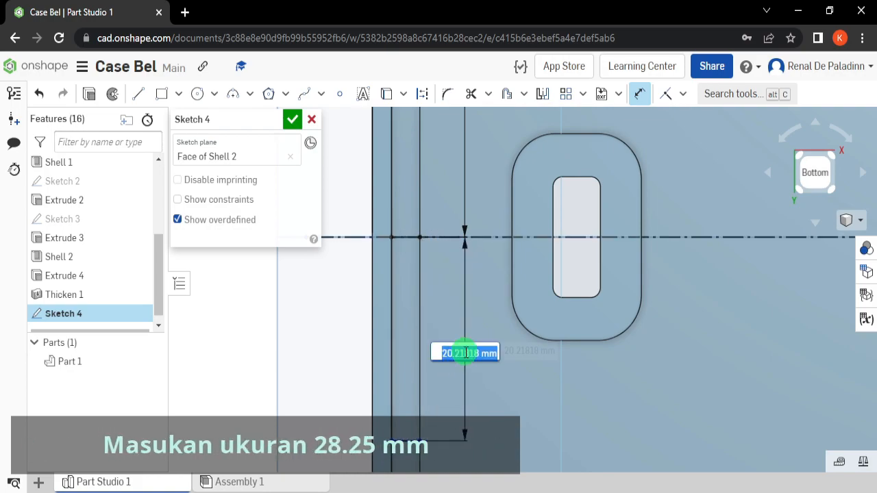
type("2")
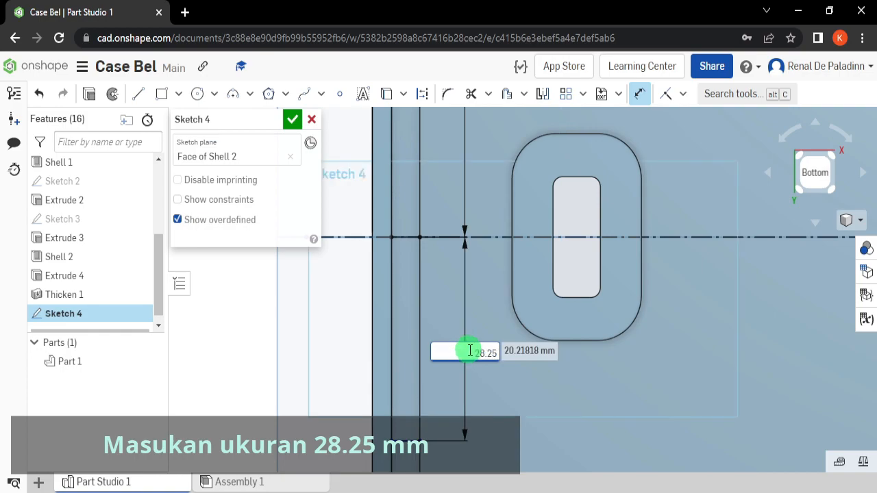
type("8.25")
key("Return")
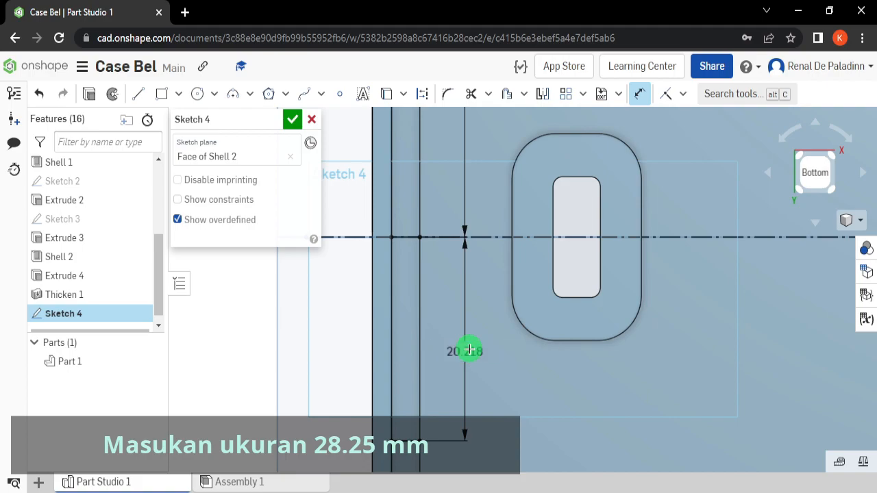
- Draw three horizontal 3 mm lines across the gap along the right side of the case, one above and two below the construction centerline
scroll(510, 343, "down", 5)
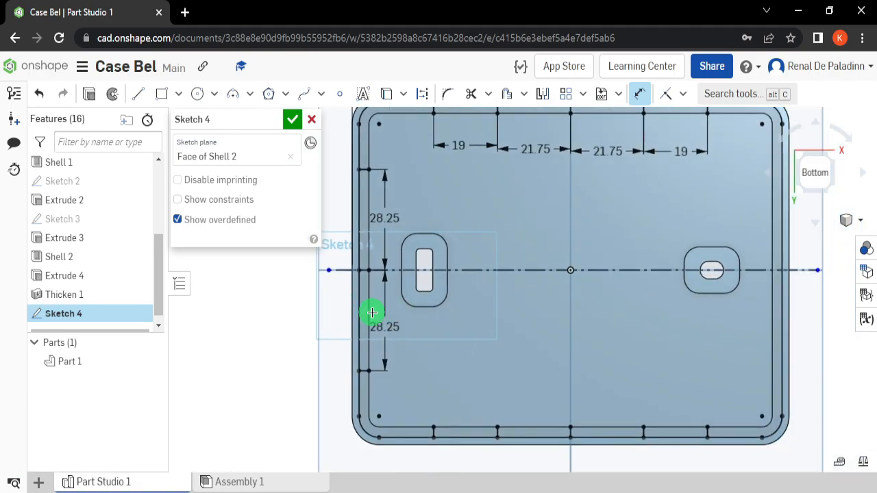
mouse_move(500, 337)
middle_mouse_down()
mouse_move(409, 323)
mouse_move(417, 338)
middle_mouse_up()
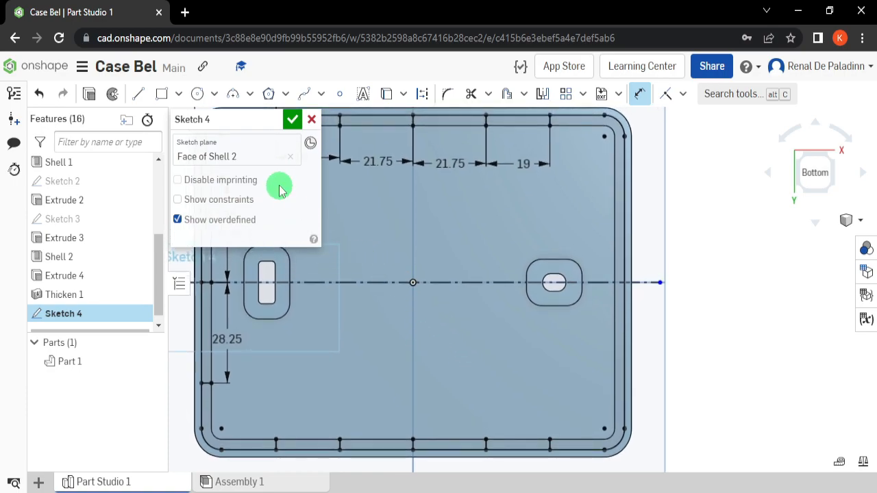
left_click(139, 94)
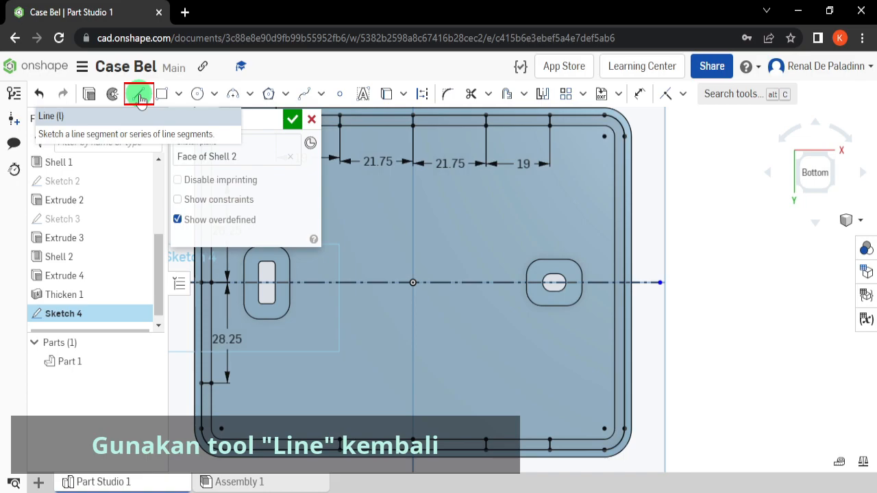
left_click(139, 95)
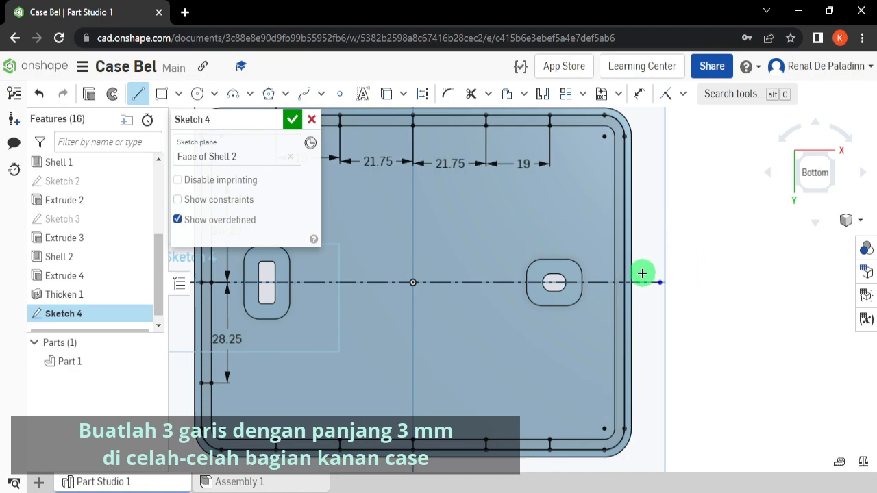
scroll(609, 222, "up", 4)
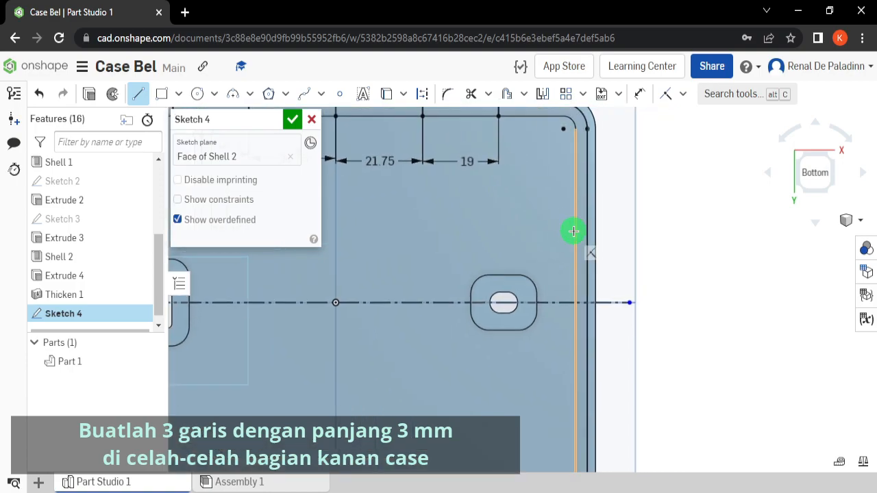
left_click_drag(590, 230, 576, 230)
scroll(592, 328, "down", 1)
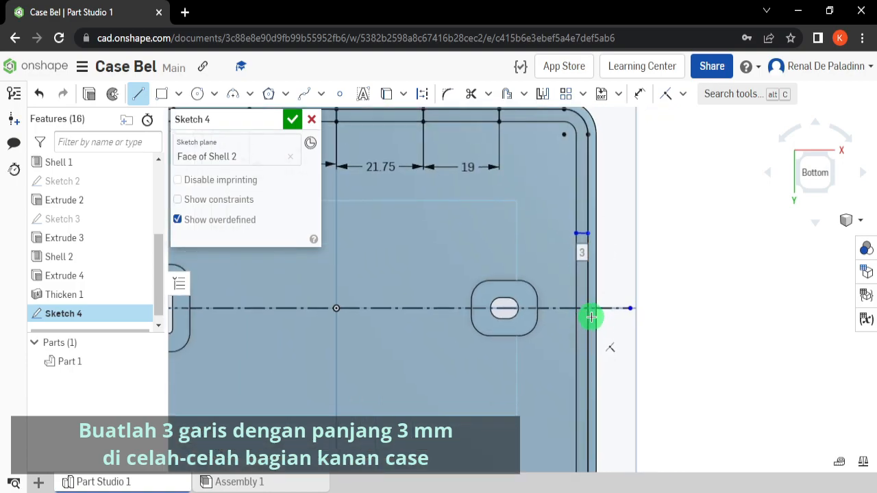
left_click_drag(588, 302, 576, 302)
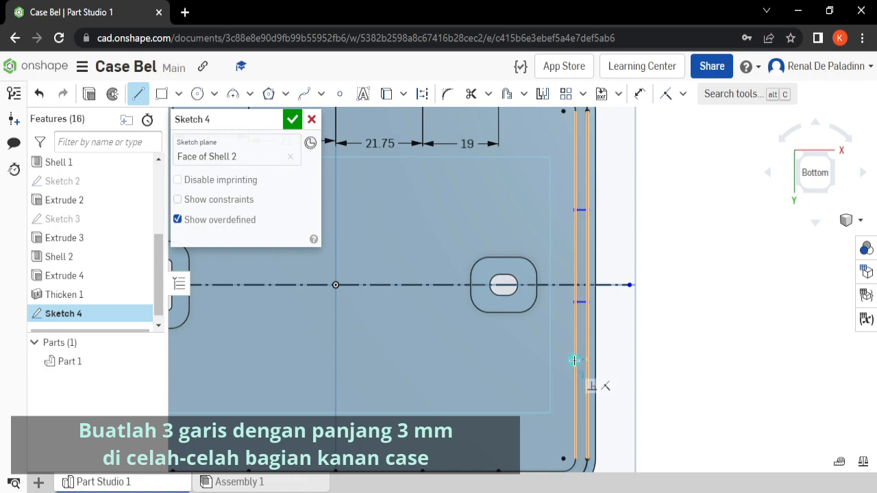
left_click_drag(573, 360, 587, 359)
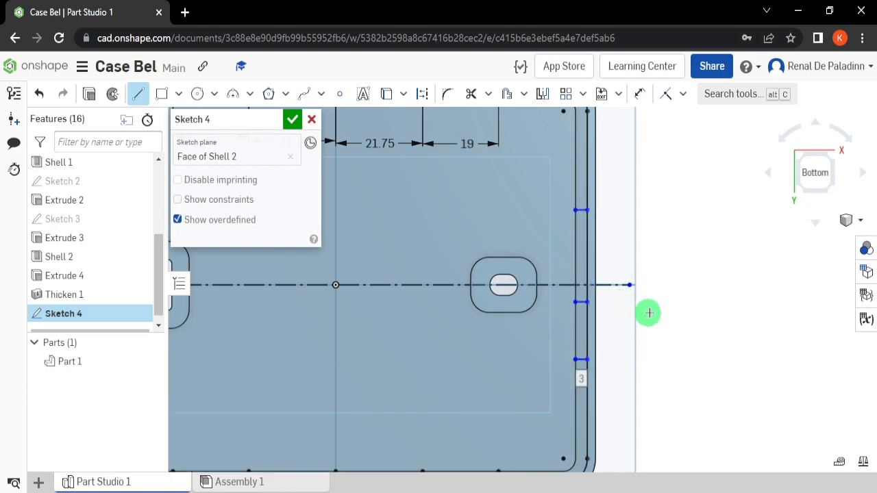
key("Escape")
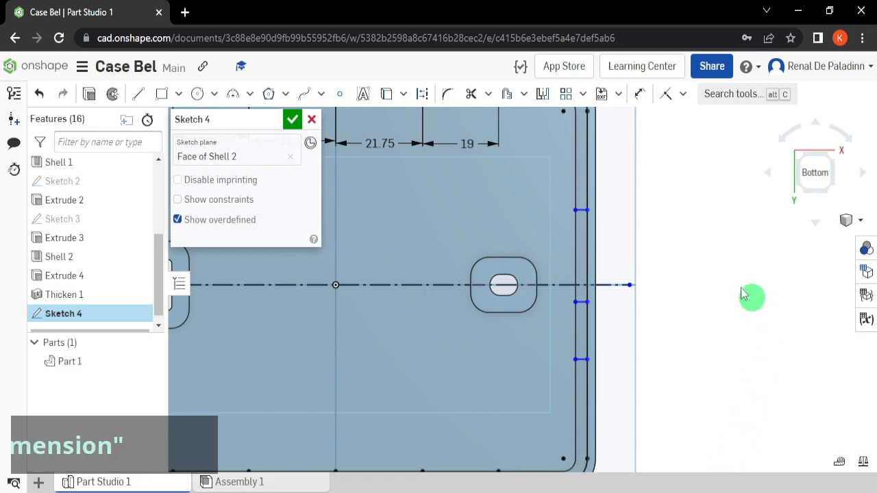
- Dimension the uppermost short line in the right gap at 28.25 mm from the case's upper outer edge
left_click(643, 96)
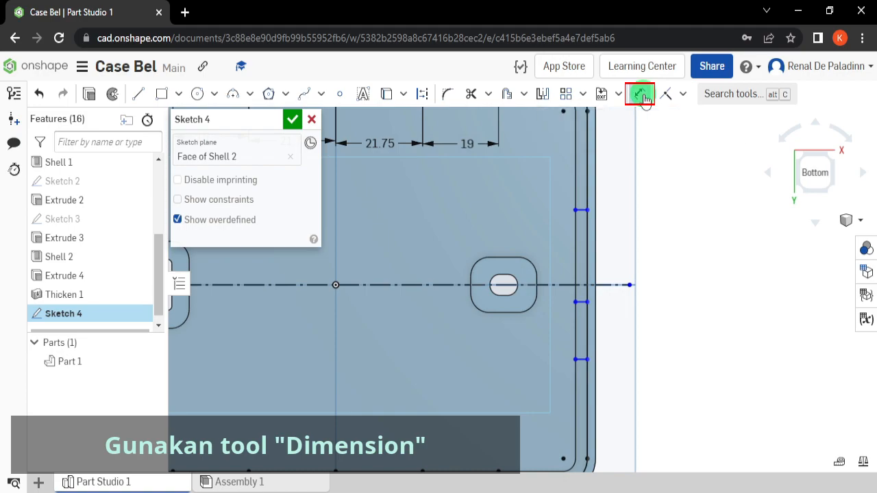
scroll(582, 211, "up", 3)
left_click(580, 209)
scroll(654, 220, "down", 4)
middle_click_drag(652, 219, 640, 302)
left_click(569, 187)
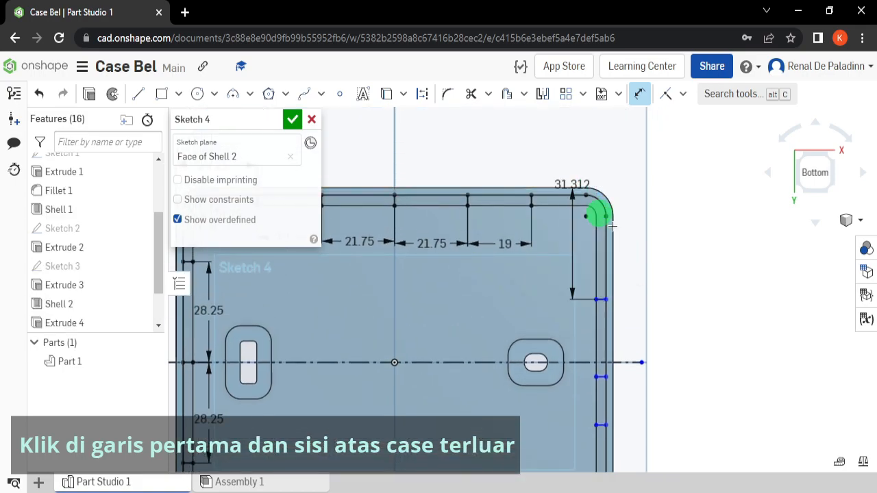
left_click(666, 247)
type("28")
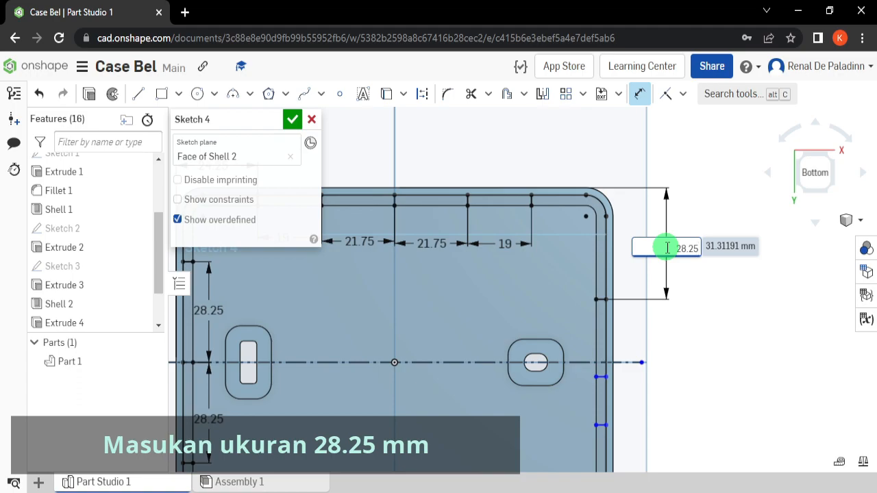
type(".25")
key("Return")
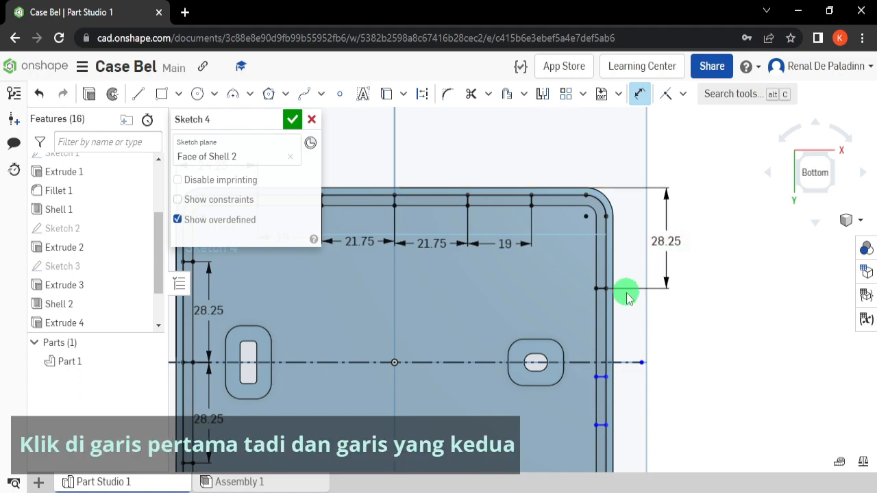
- Dimension the spacing between the first and second short lines in the right gap as 33 mm
scroll(601, 293, "up", 2)
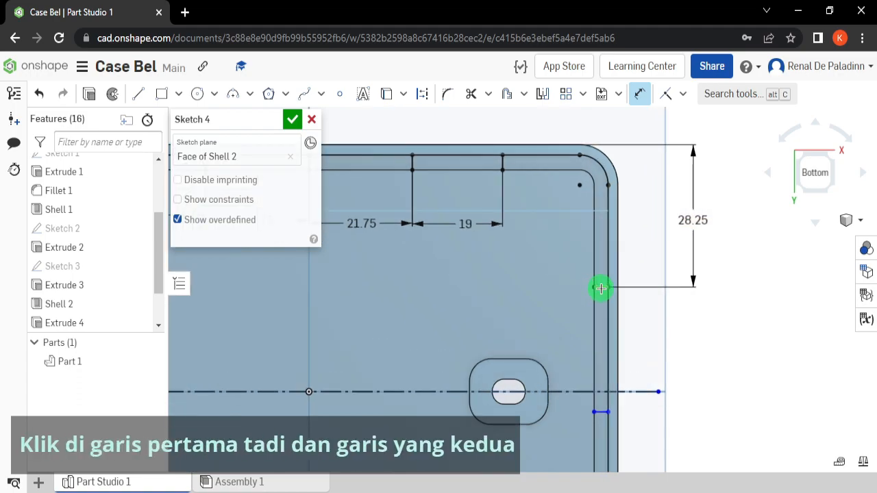
left_click(601, 412)
left_click(708, 348)
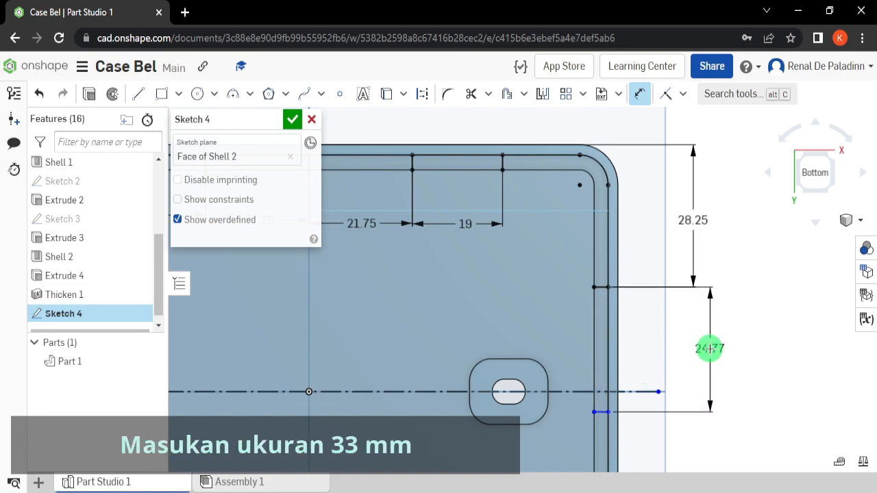
type("3")
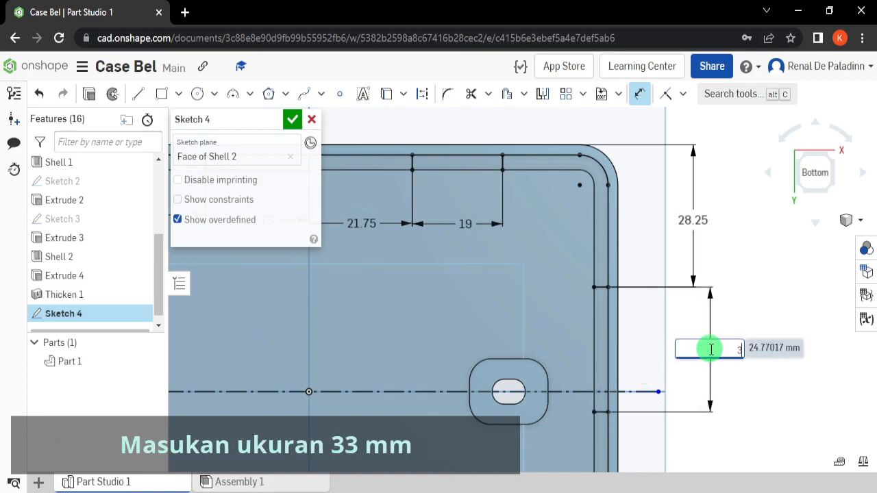
type("3")
key("Return")
- Dimension the spacing between the second and third short lines in the right gap as 19.5 mm and finish the sketch
scroll(681, 366, "down", 3)
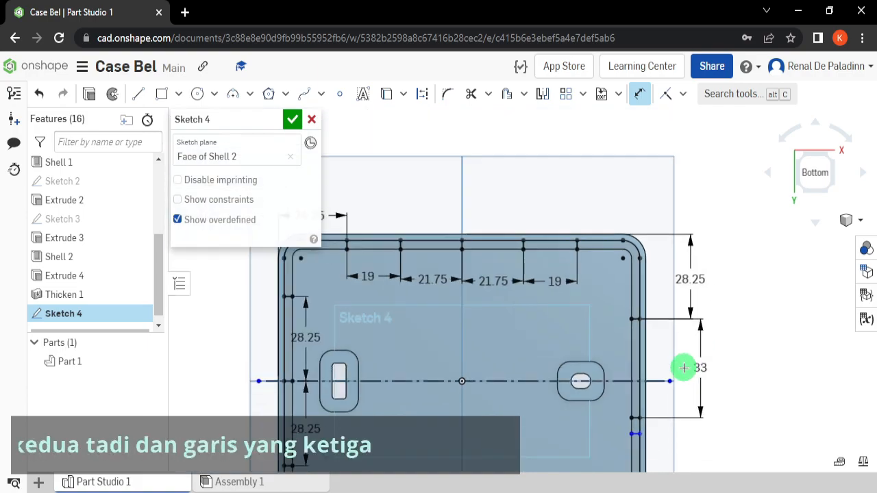
scroll(671, 331, "up", 3)
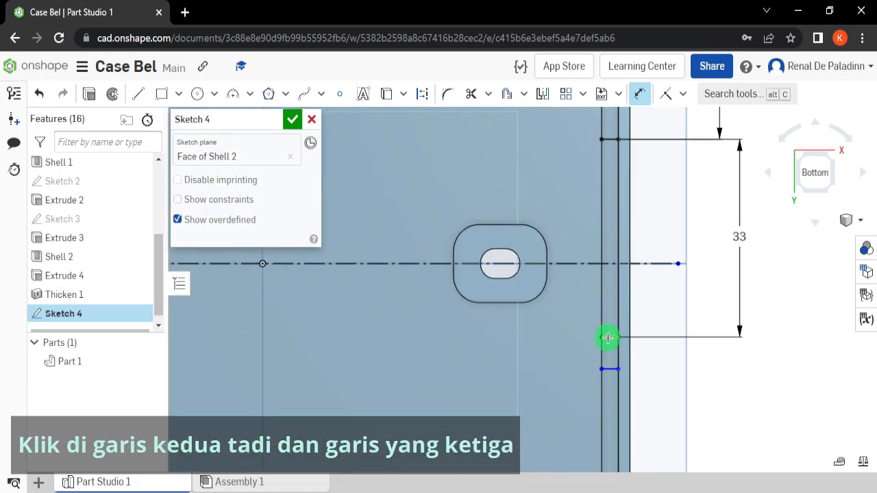
left_click(611, 367)
left_click(731, 407)
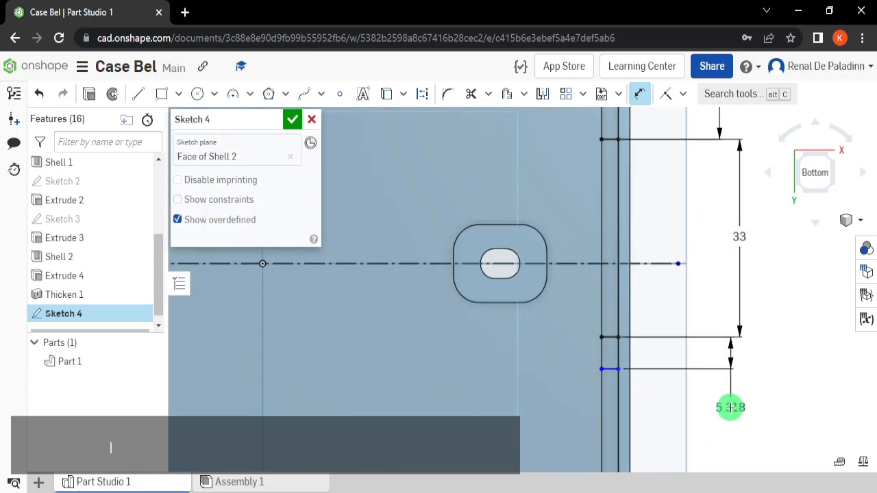
type("1")
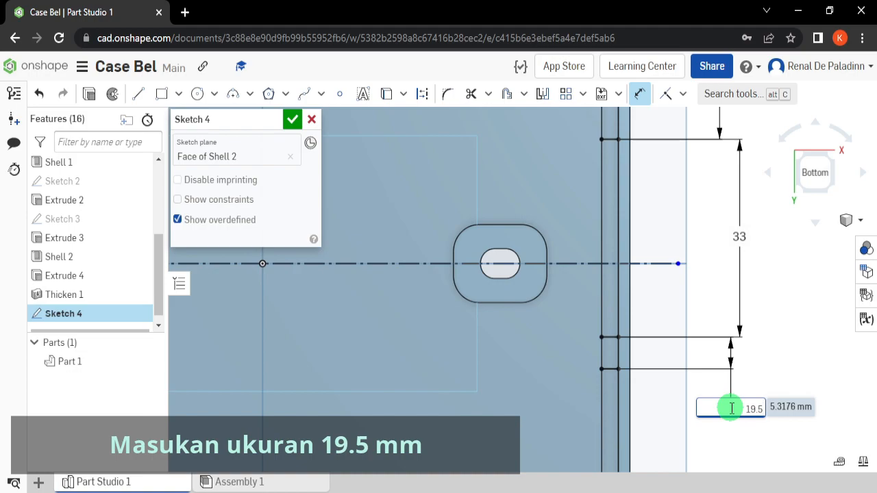
type("9.5")
key("Return")
scroll(728, 401, "down", 3)
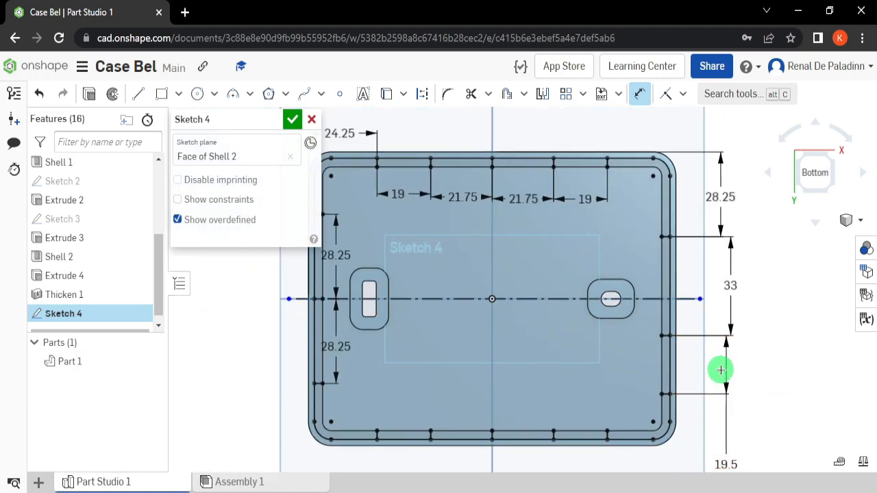
scroll(721, 370, "down", 3)
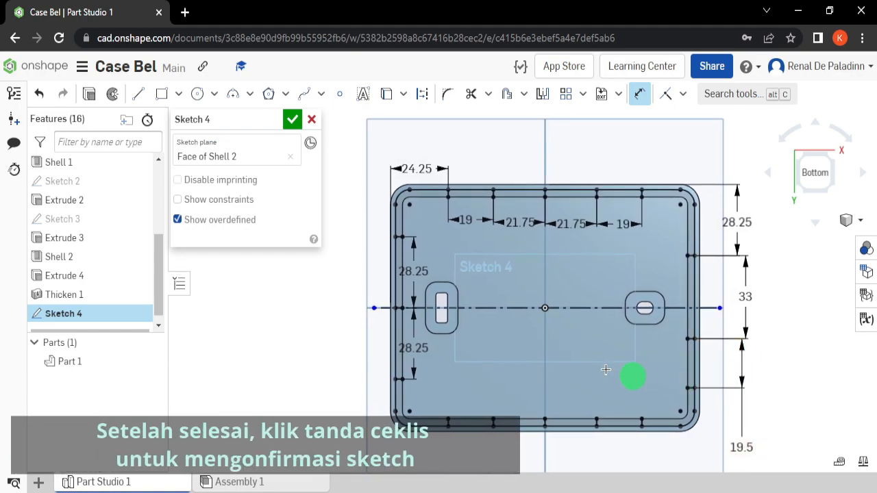
left_click(293, 120)
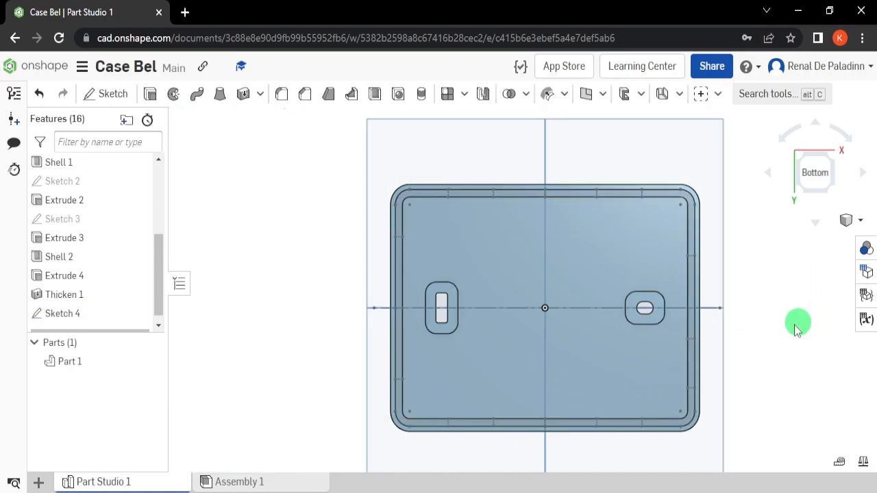
- Start a Rib feature using the five short lines in the case's upper gap and the three in its left gap as profiles
left_click(350, 95)
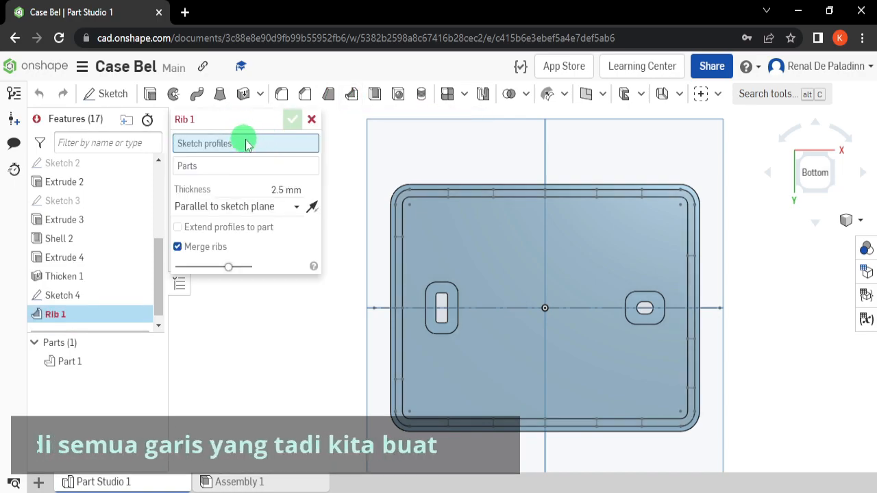
scroll(454, 194, "up", 2)
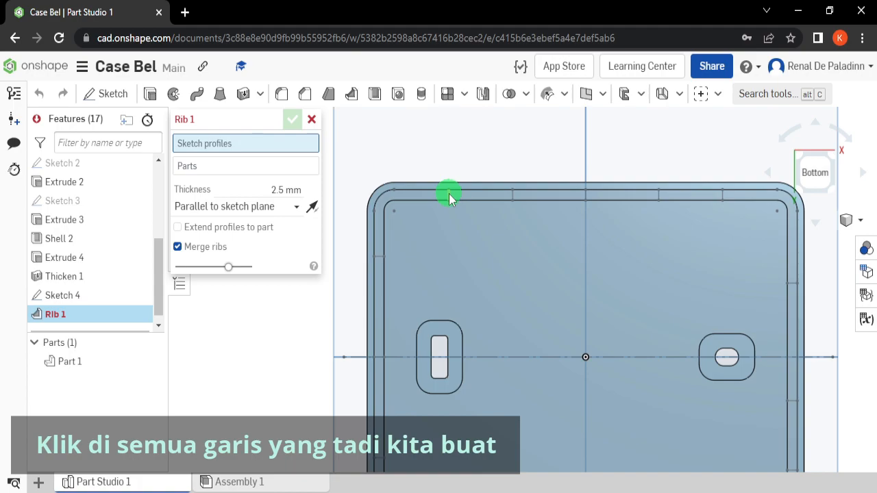
left_click(448, 194)
left_click(515, 198)
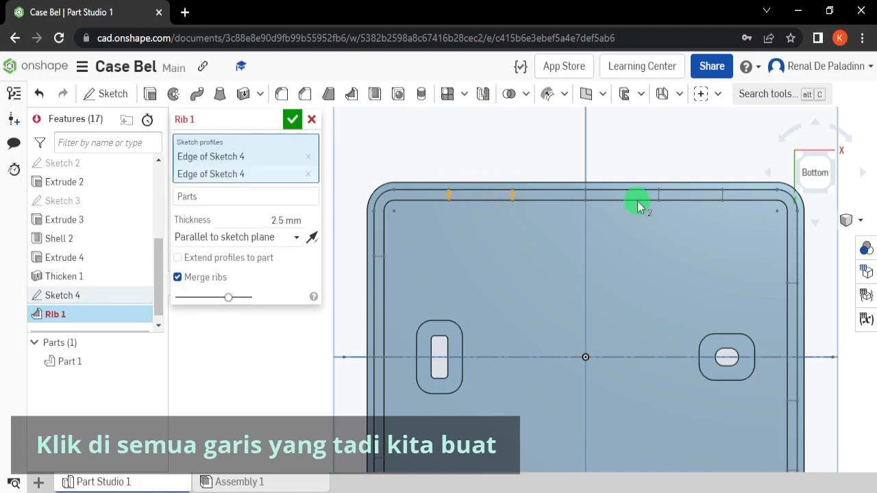
left_click(659, 197)
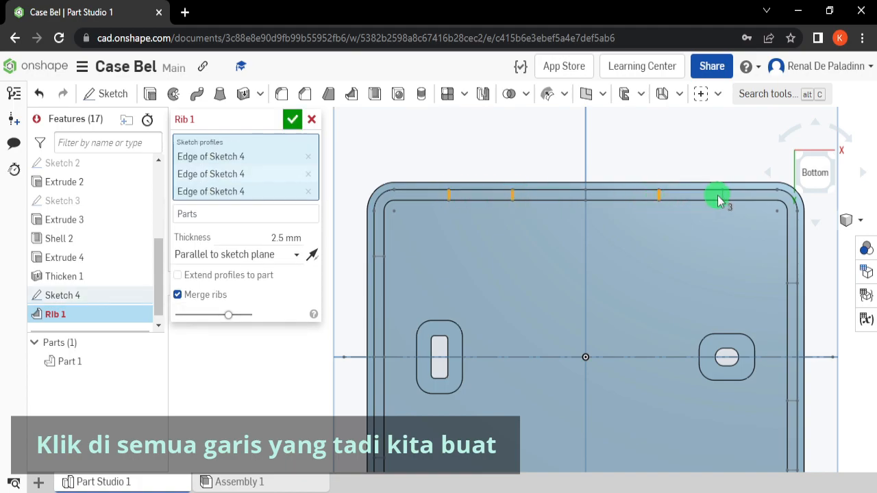
left_click(725, 199)
left_click(586, 198)
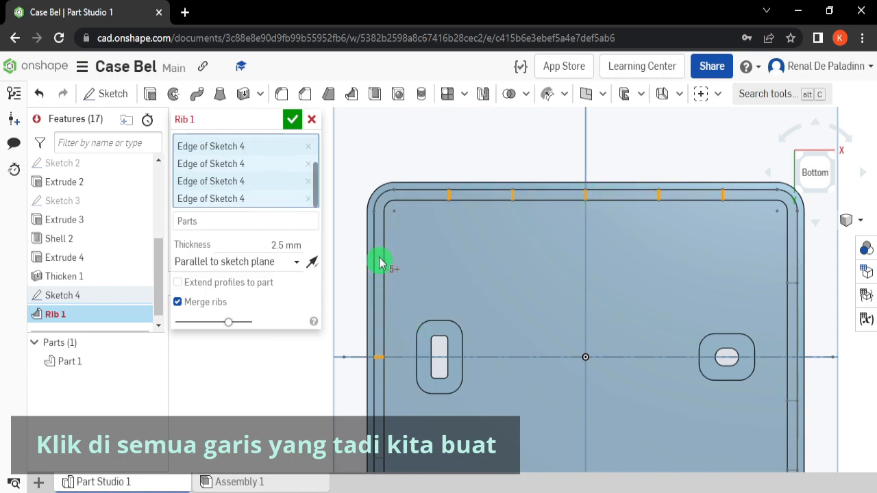
middle_click_drag(442, 247, 417, 154)
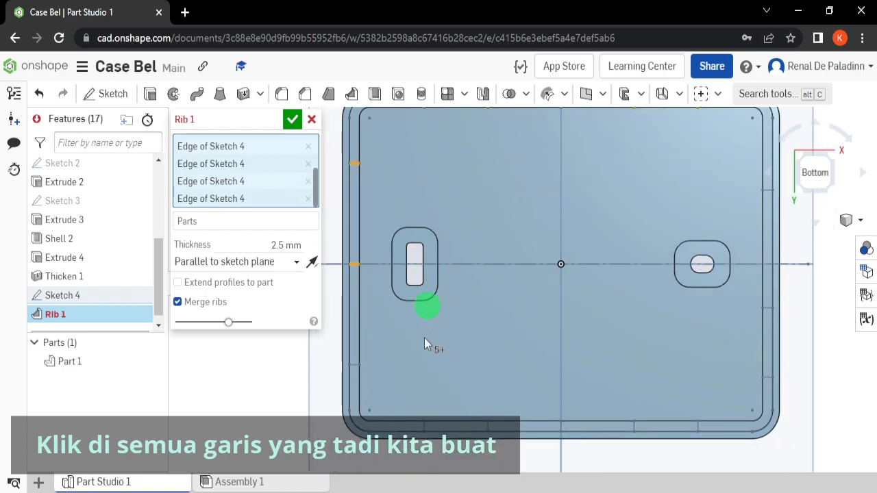
left_click(354, 367)
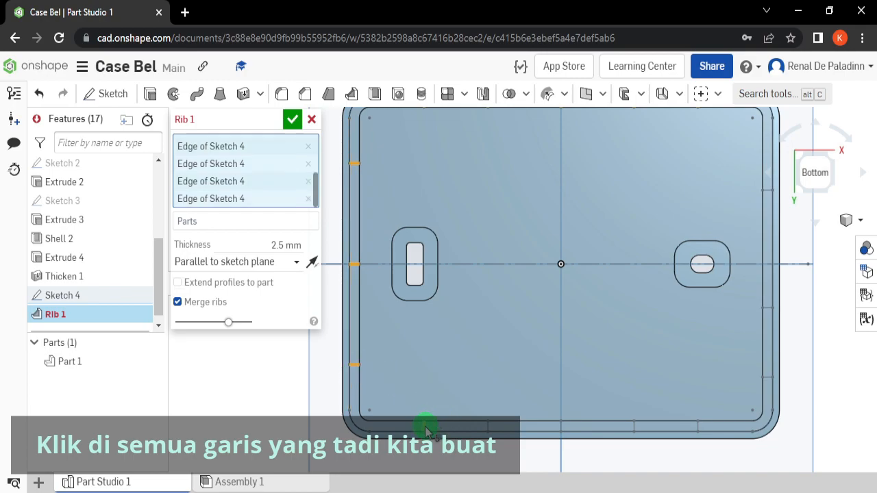
- Add the five short lines in the lower gap and the three in the right gap to the rib's sketch profiles
left_click(557, 429)
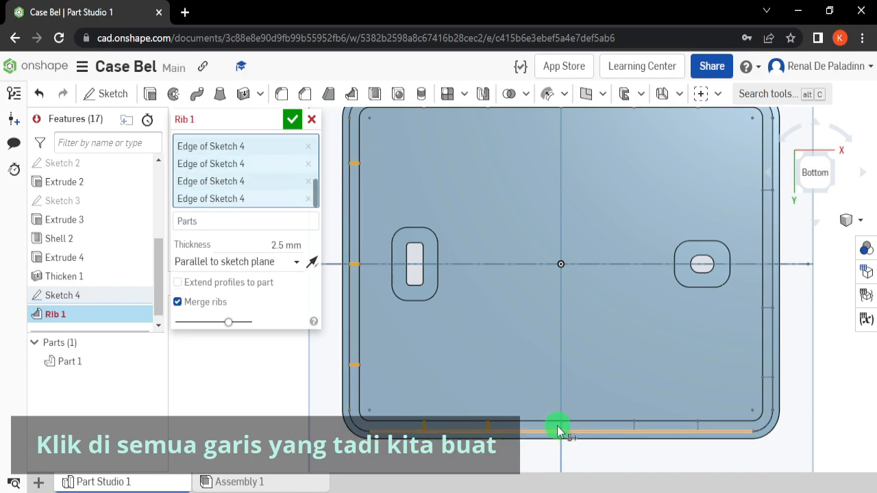
left_click(634, 429)
left_click(698, 427)
left_click(765, 384)
left_click(768, 196)
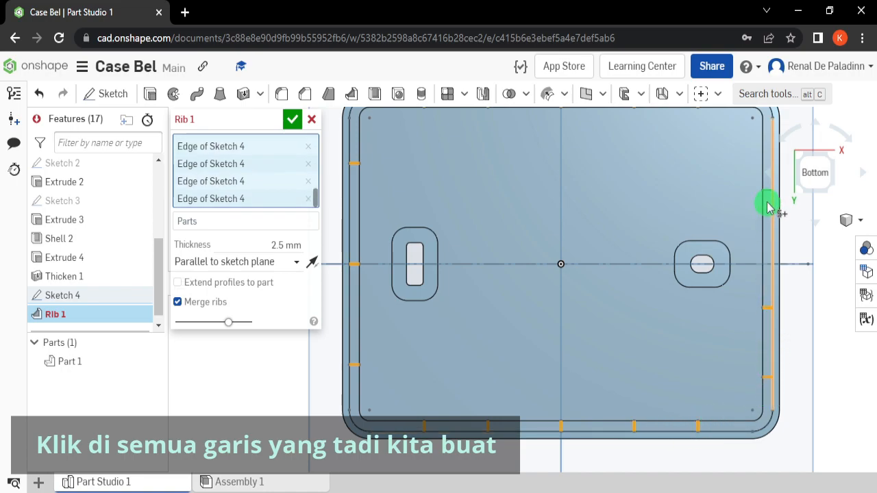
scroll(701, 218, "down", 3)
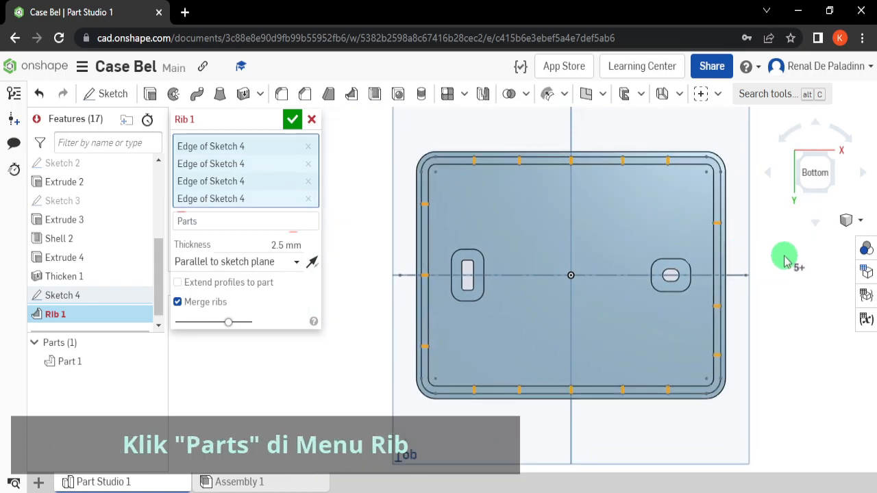
- Choose the bell case body, Part 1, as the part the ribs attach to
left_click(294, 221)
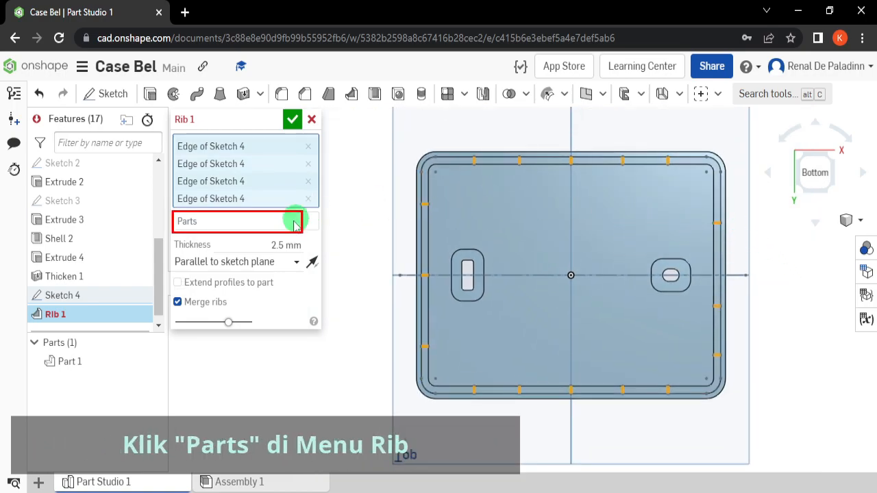
left_click(242, 230)
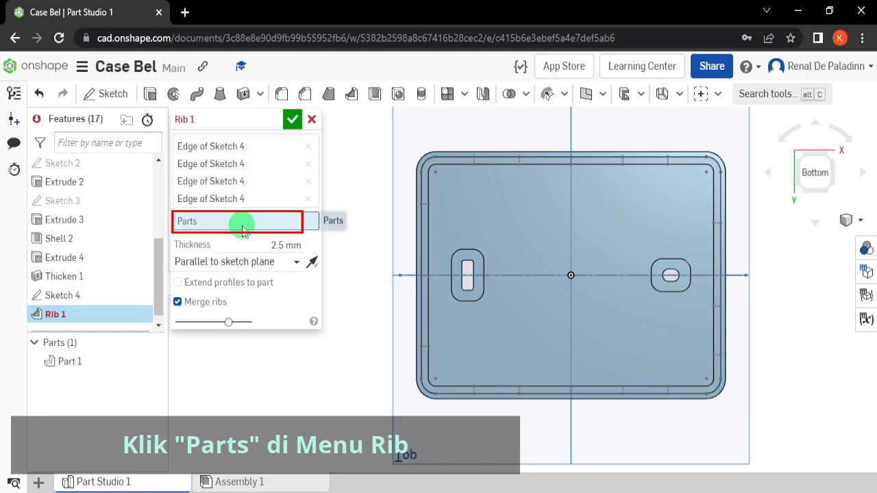
left_click(482, 227)
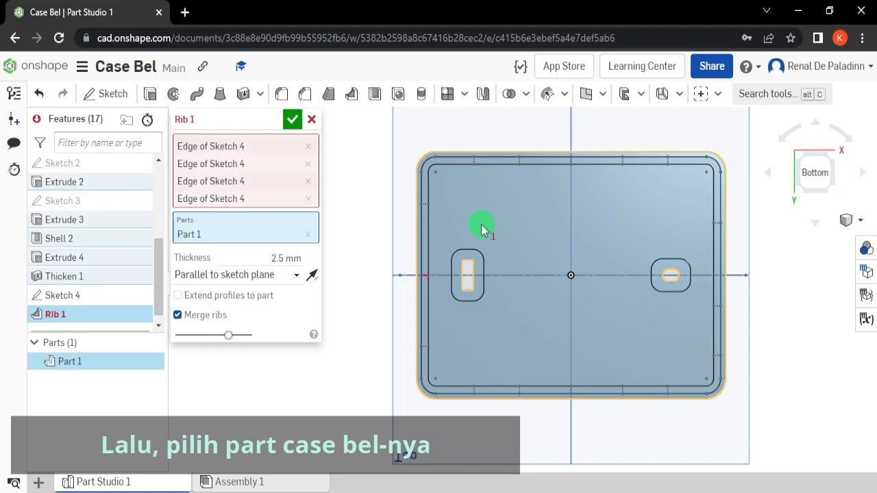
- Set the rib direction to Normal to sketch plane and the thickness to 1.5 mm, and apply the feature
left_click(232, 275)
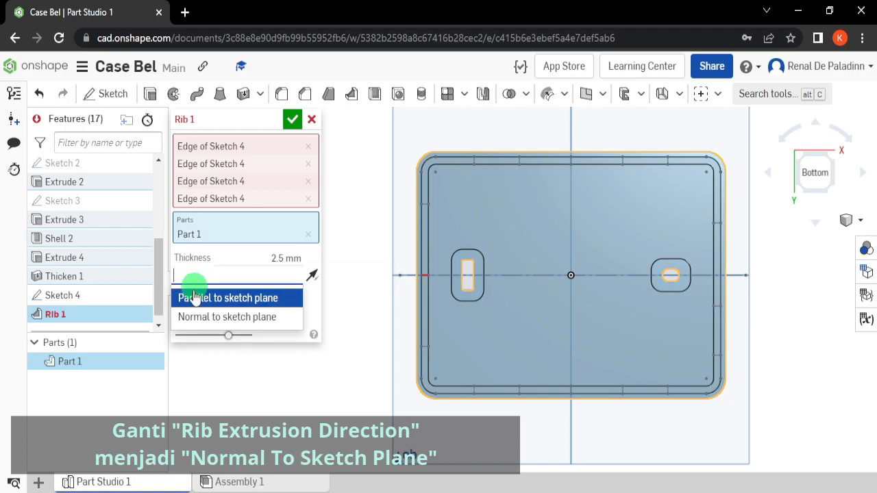
left_click(253, 319)
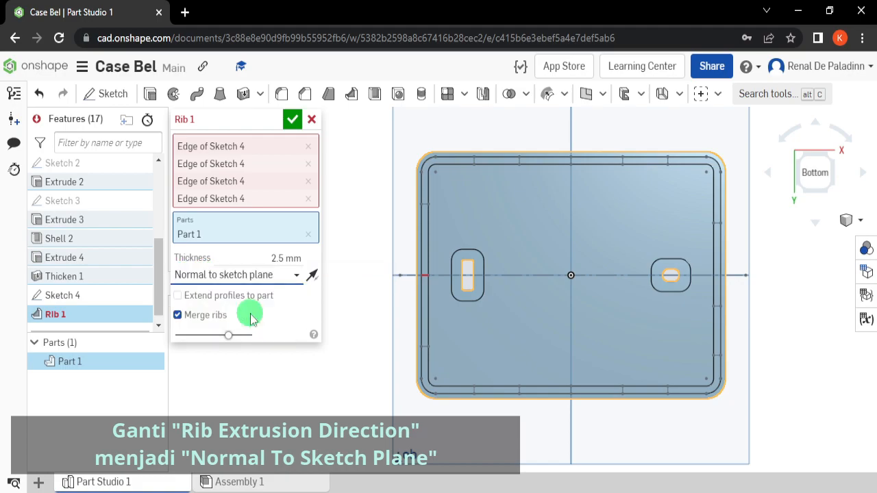
scroll(494, 268, "up", 2)
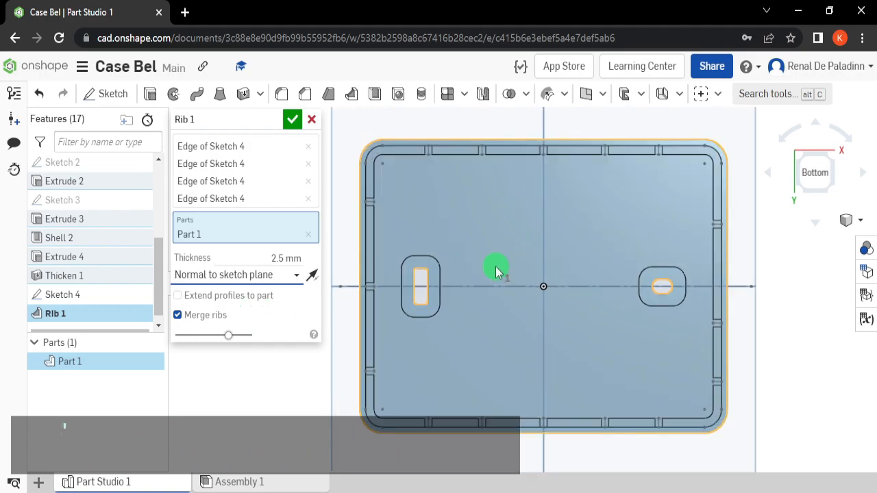
left_click(274, 264)
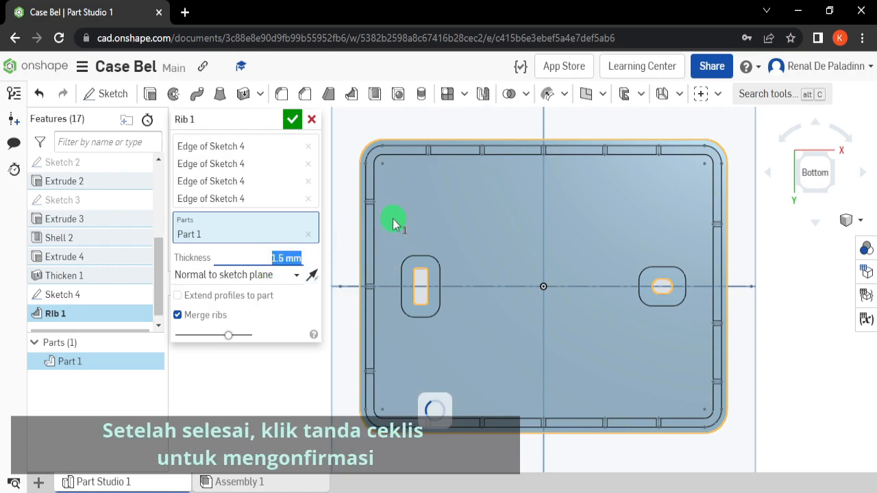
left_click(293, 120)
- Examine the ribs in the case rim and the overall case from several angles, ending in an isometric view
right_click_drag(397, 215, 437, 103)
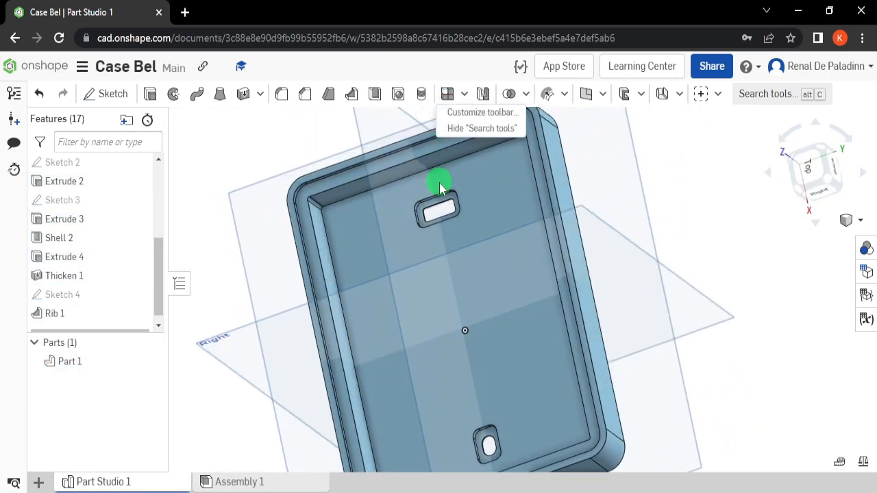
left_click(684, 171)
scroll(480, 178, "down", 3)
right_click_drag(480, 179, 461, 336)
scroll(448, 254, "up", 8)
scroll(411, 305, "down", 4)
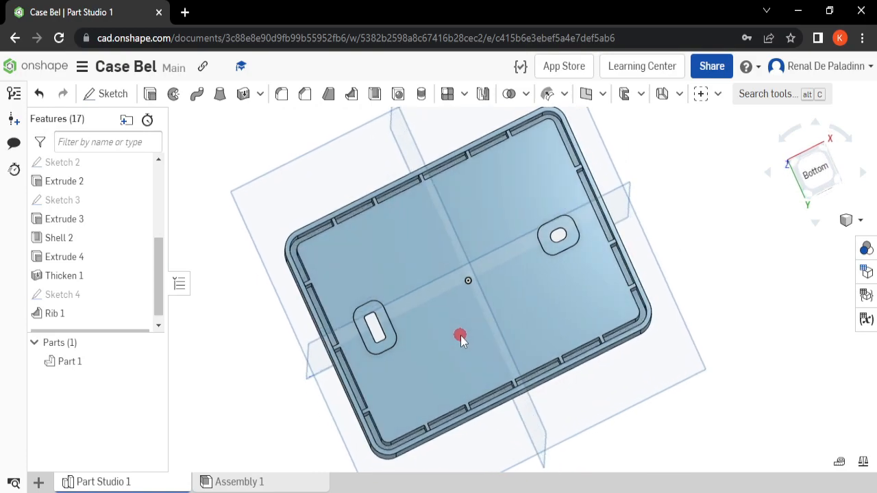
left_click(816, 172)
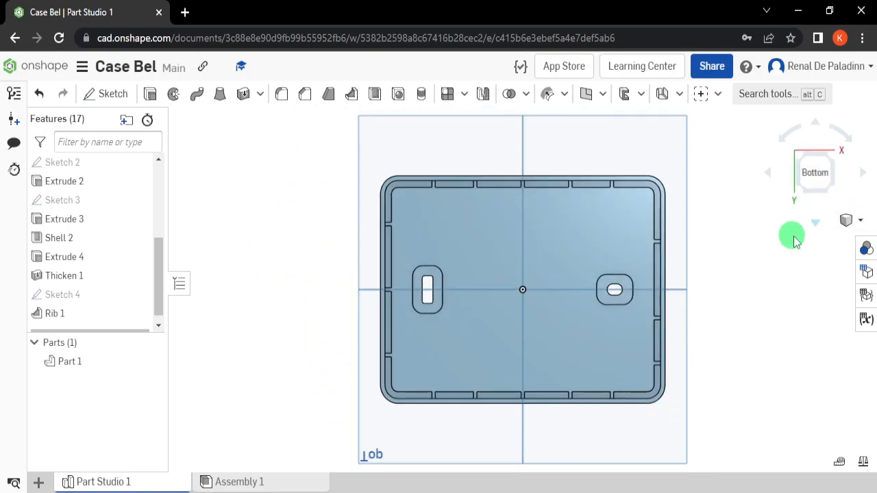
right_click_drag(694, 206, 689, 318)
left_click(834, 162)
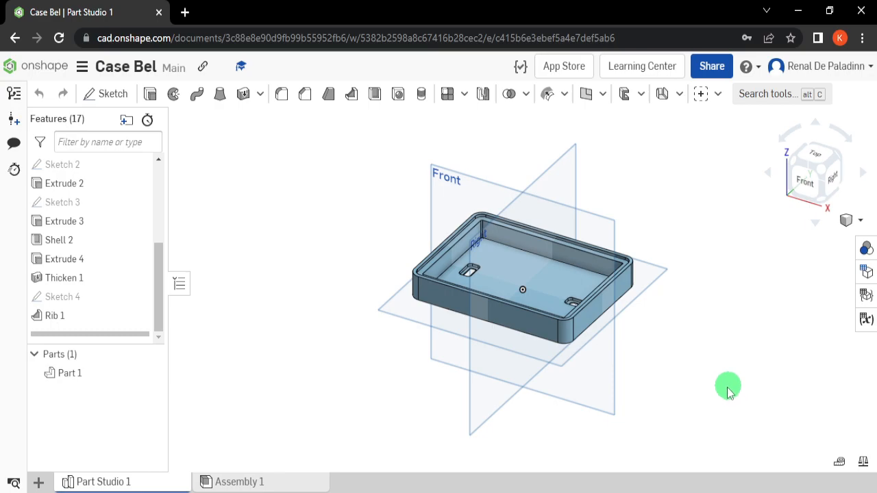
- Start a new sketch on the inner floor face of the shelled case and view it normal to the sketch plane
left_click(110, 94)
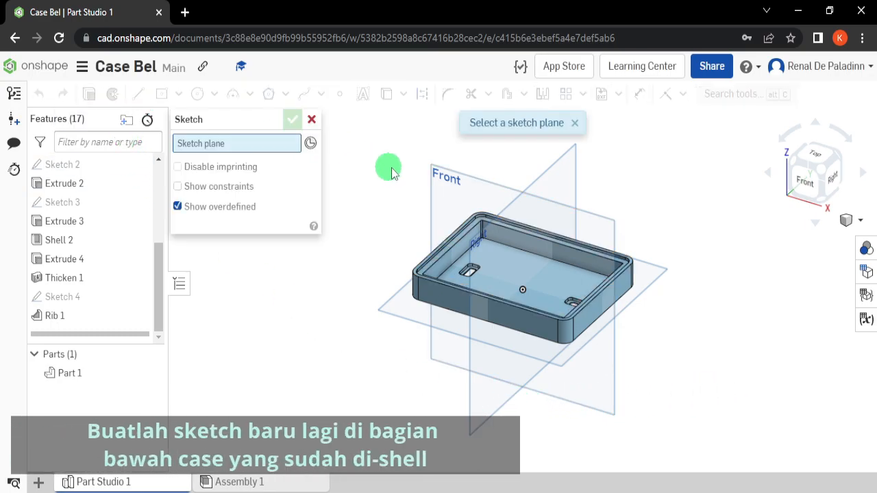
mouse_move(284, 141)
right_mouse_down()
mouse_move(358, 237)
mouse_move(503, 260)
right_mouse_up()
left_click(451, 274)
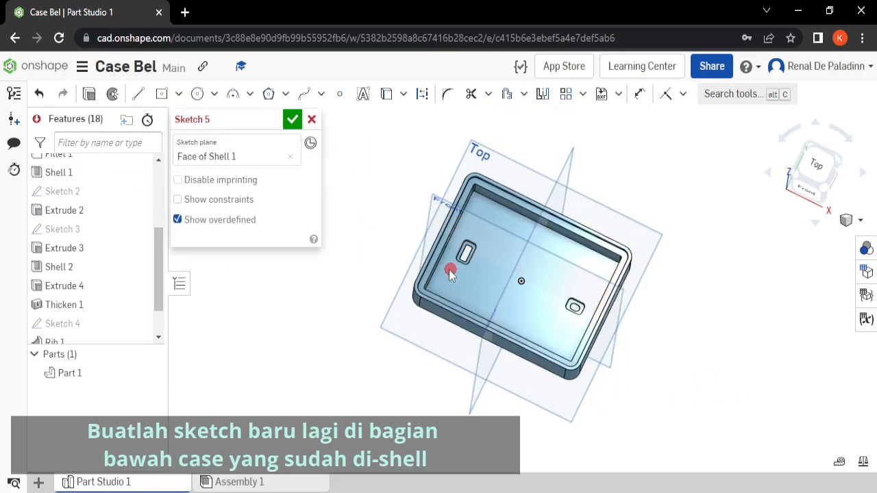
right_click(370, 183)
left_click(398, 281)
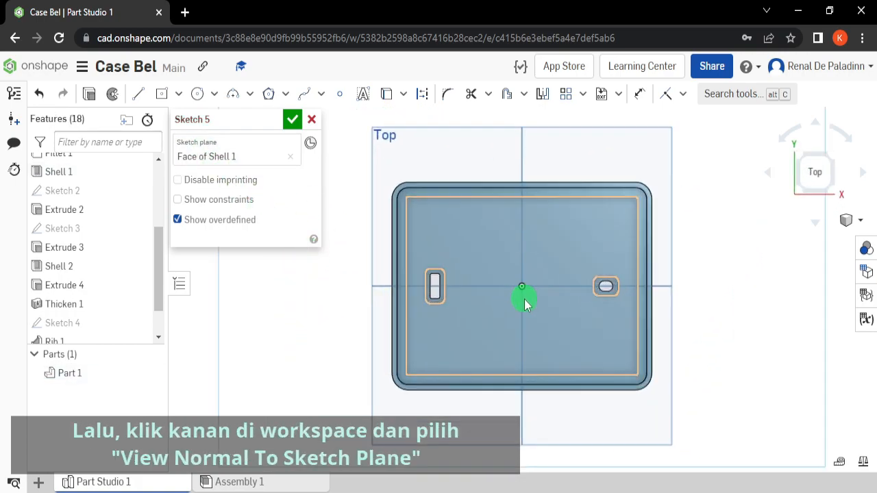
- Draw a horizontal construction line about 154 mm long through the origin, extending past both sides of the case
scroll(524, 299, "up", 3)
left_click(139, 94)
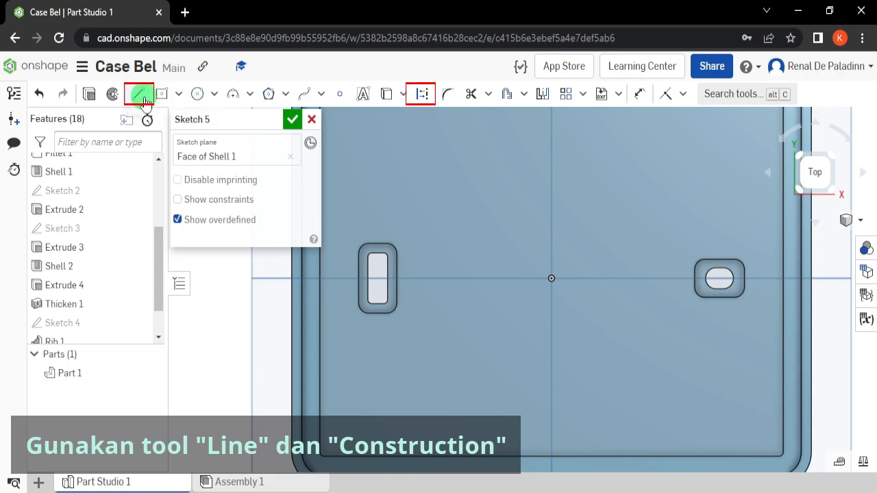
left_click(422, 93)
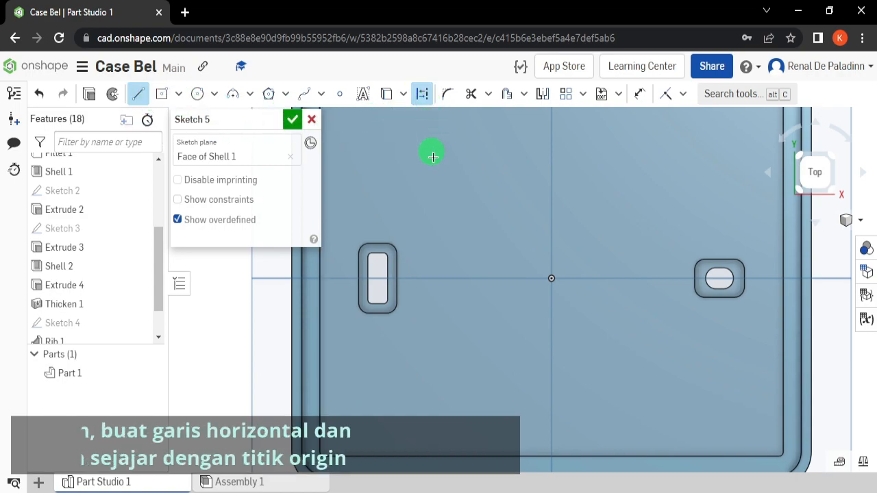
scroll(438, 175, "down", 3)
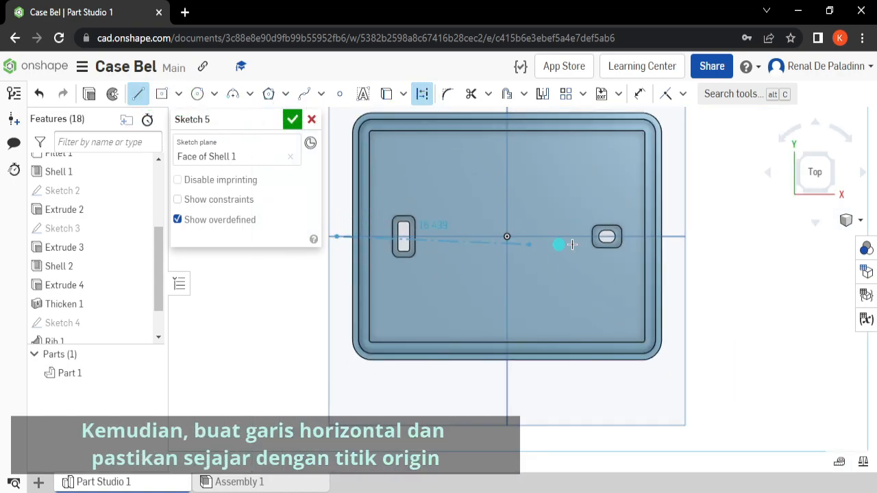
left_click(701, 236)
key("Escape")
scroll(473, 264, "up", 3)
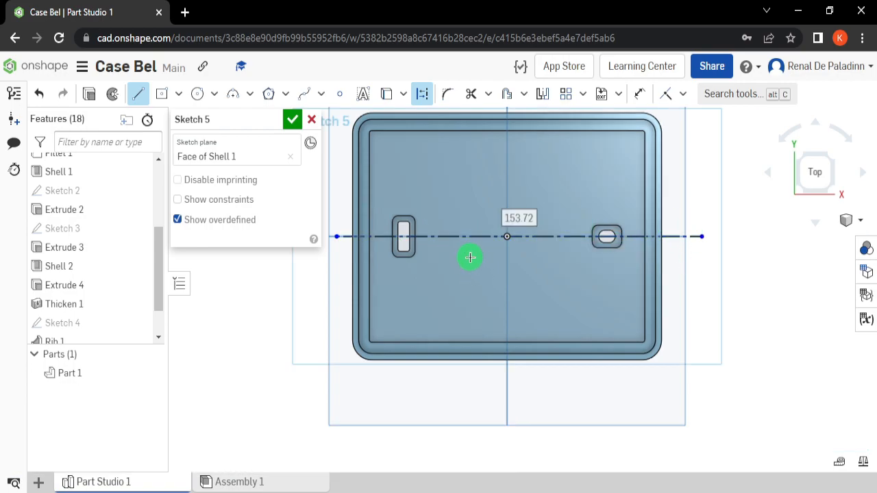
- Draw a 3 mm diameter center point circle on the construction line, between the left rectangular slot and the origin
left_click(214, 94)
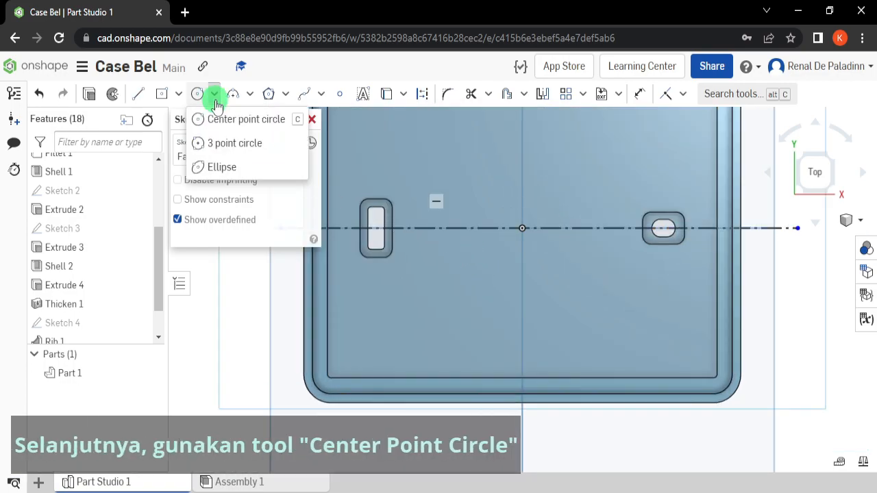
left_click(250, 125)
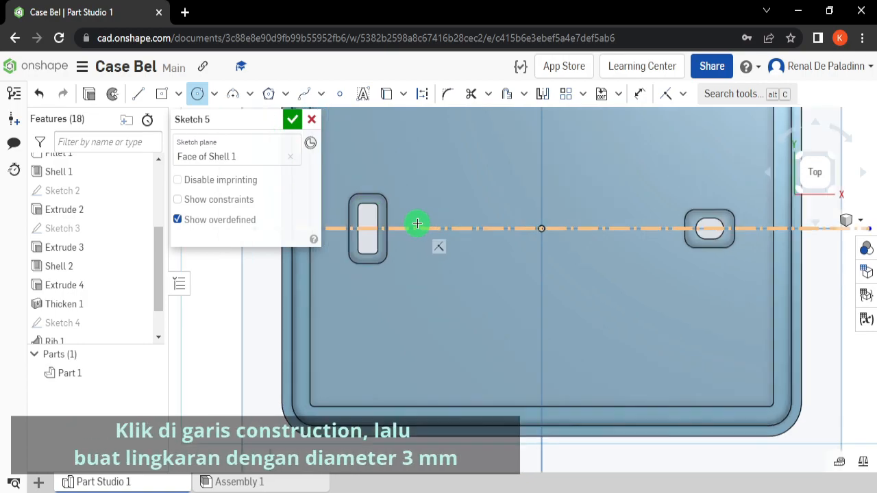
scroll(420, 227, "up", 2)
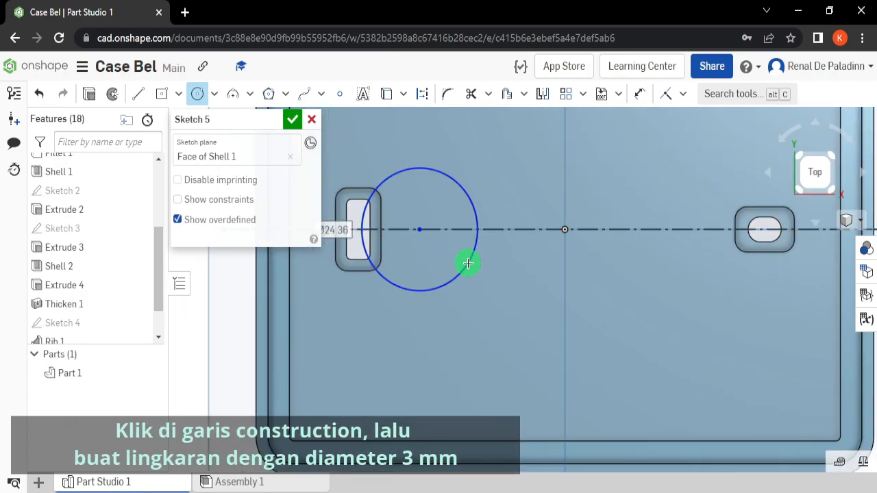
type("3")
key("Return")
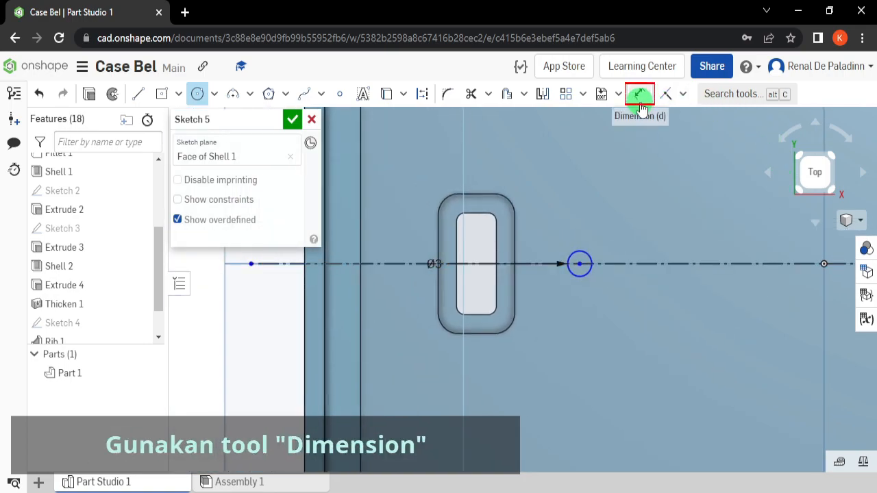
- Dimension the circle's center to 9.2 mm from the case's outermost left edge
left_click(640, 96)
left_click(576, 255)
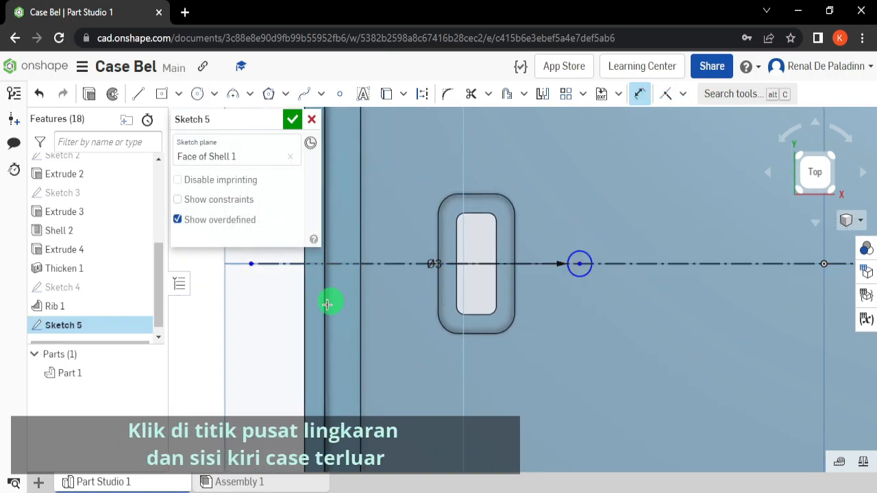
left_click(419, 165)
type("9.2")
key("Return")
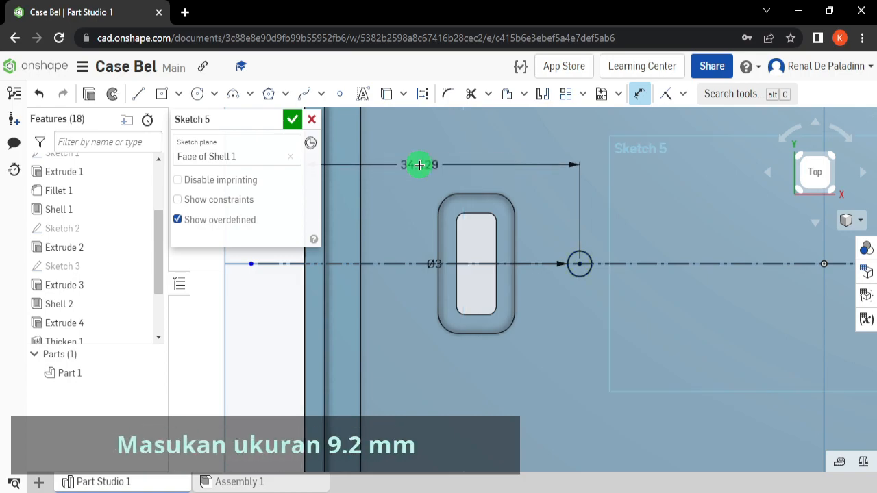
- Draw a center point rectangle 5.7 mm wide and 7 mm high, centered on the construction line between the circle and the left slot
middle_click_drag(440, 256, 519, 253)
scroll(466, 259, "up", 3)
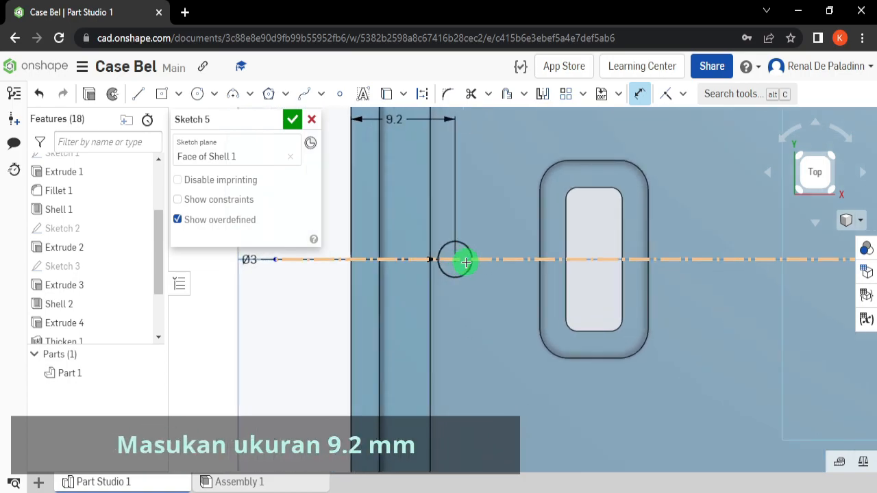
left_click(179, 94)
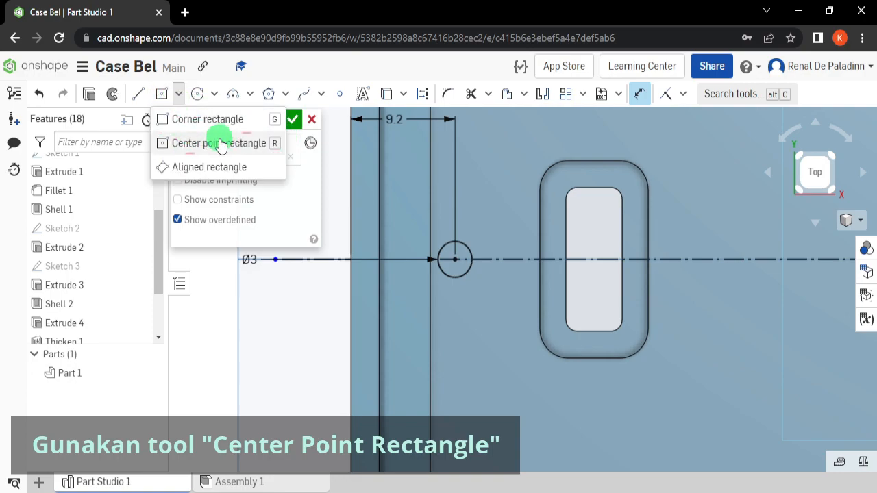
left_click(221, 144)
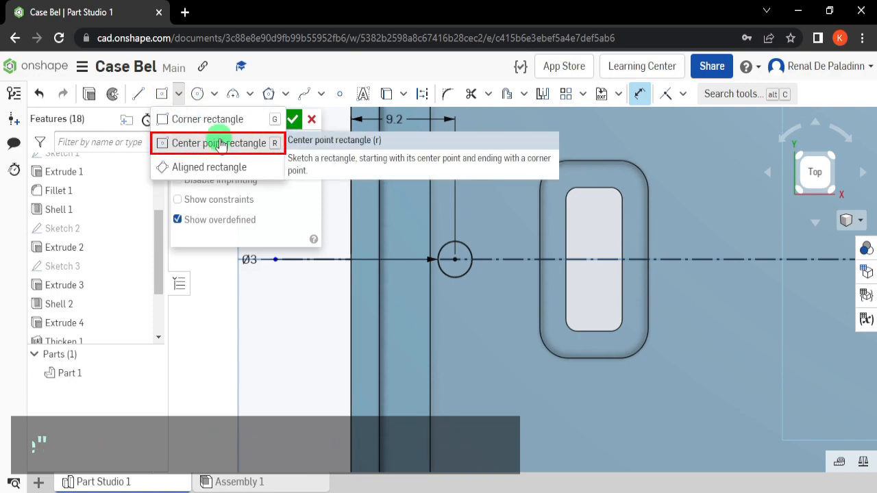
left_click(505, 259)
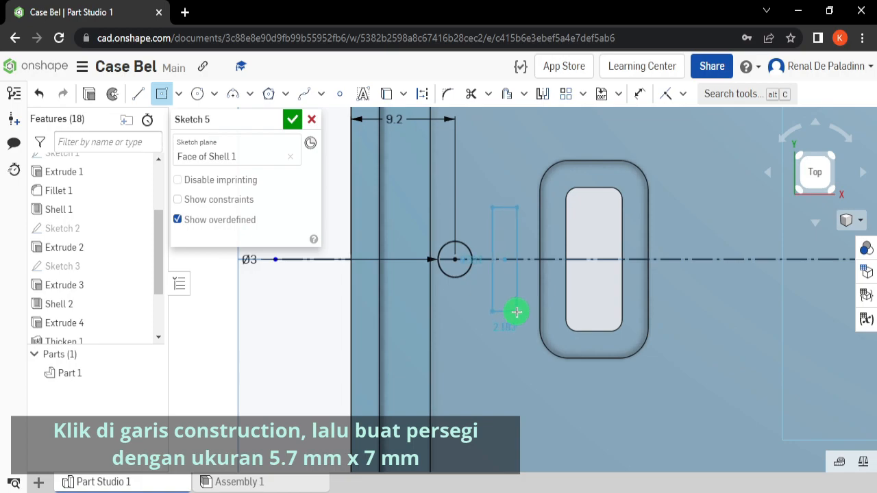
type("5")
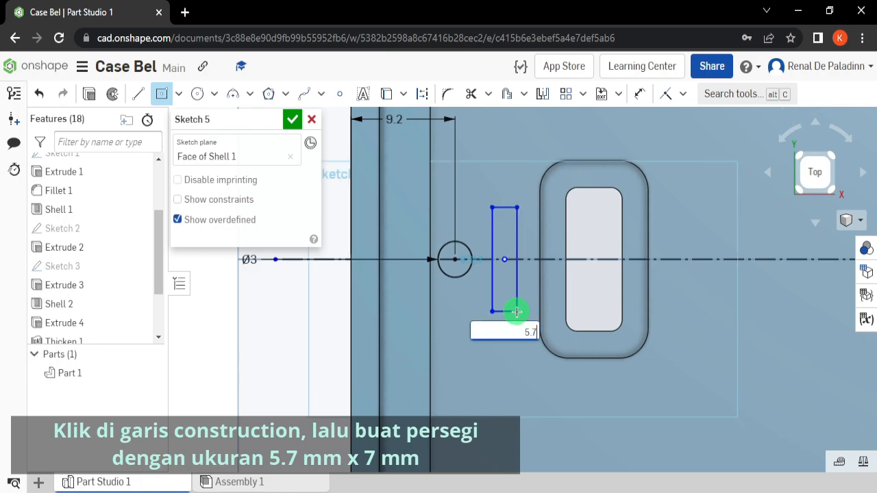
type(".7")
key("Tab")
type("7")
key("Return")
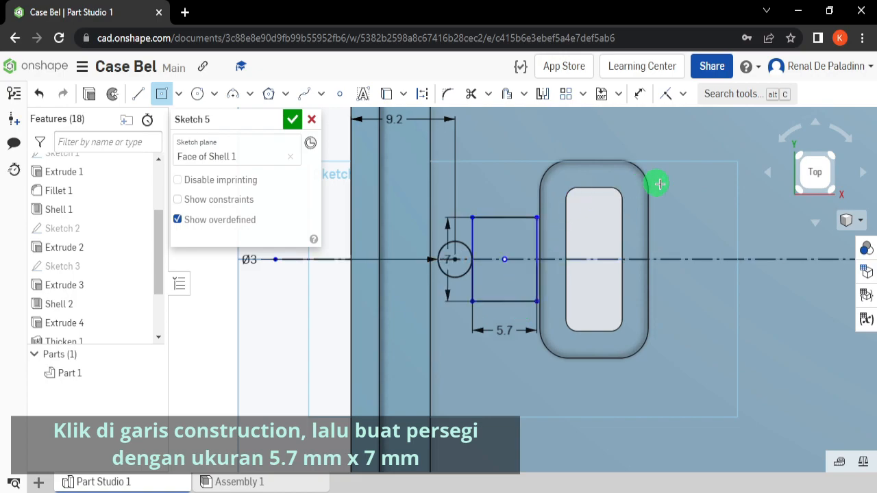
- Dimension the rectangle's left side to 7 mm from the case's outermost left edge
left_click(643, 96)
left_click(471, 235)
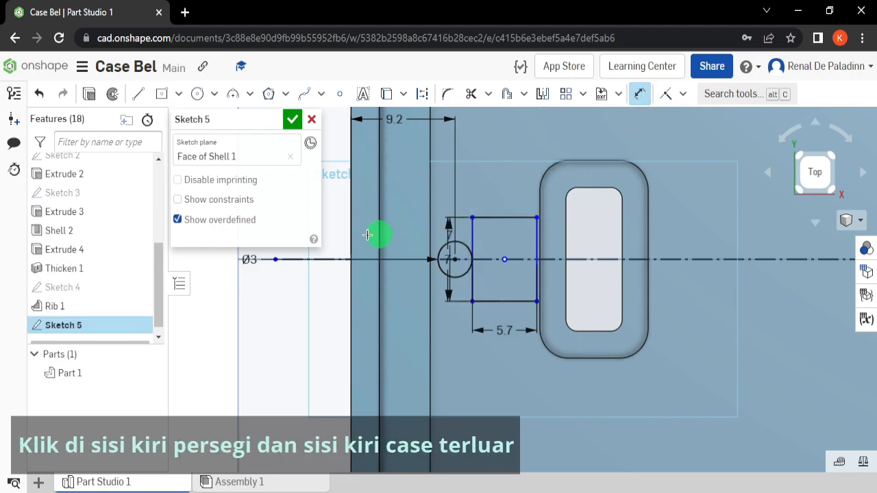
left_click(350, 236)
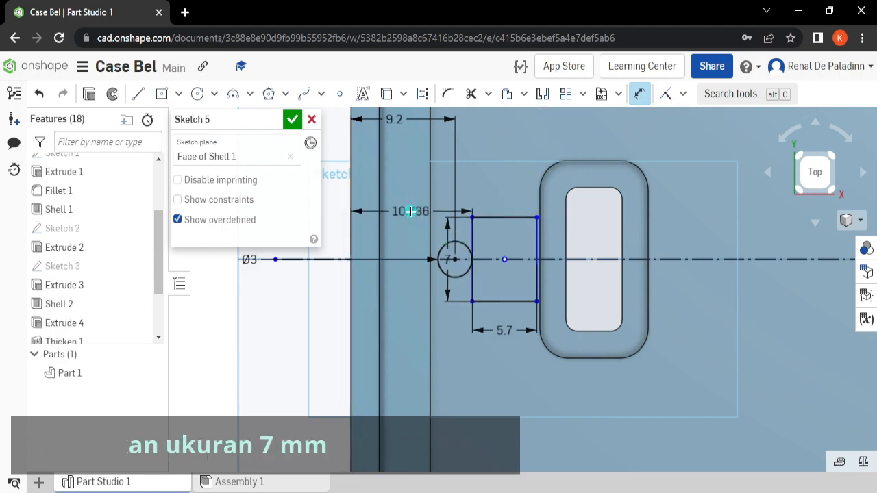
left_click(412, 212)
type("7")
key("Return")
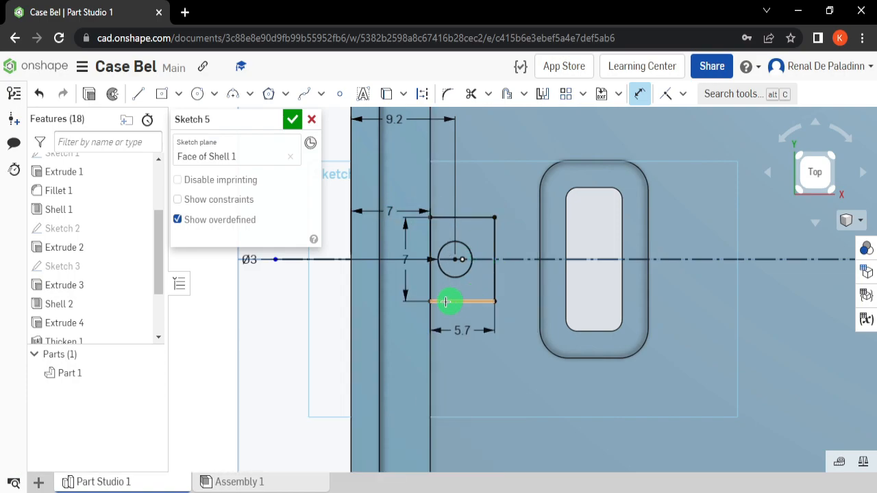
- Round the rectangle's two right corners with 3.5 mm sketch fillets and accept the sketch
left_click(447, 97)
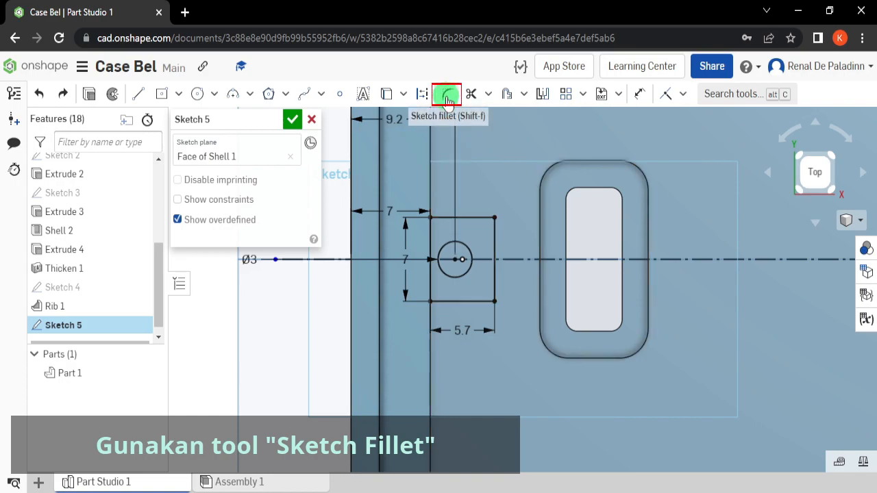
left_click(496, 220)
left_click(496, 302)
left_click_drag(464, 256, 475, 257)
left_click(526, 179)
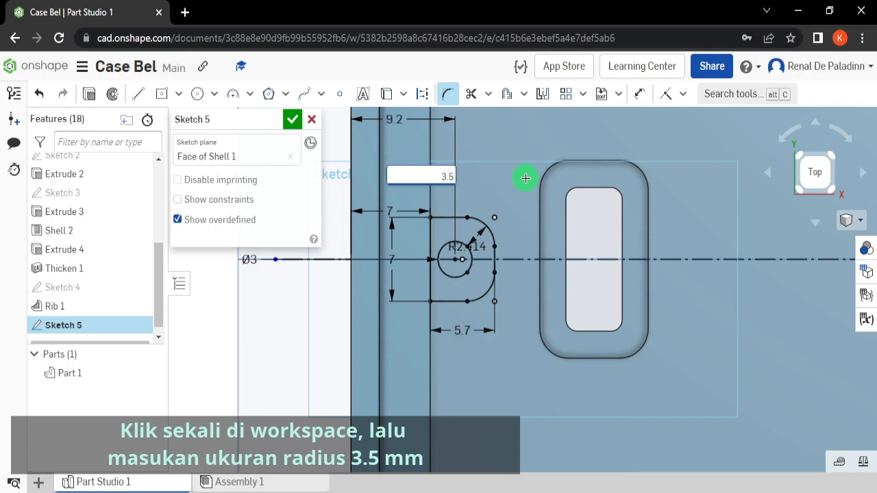
key("Return")
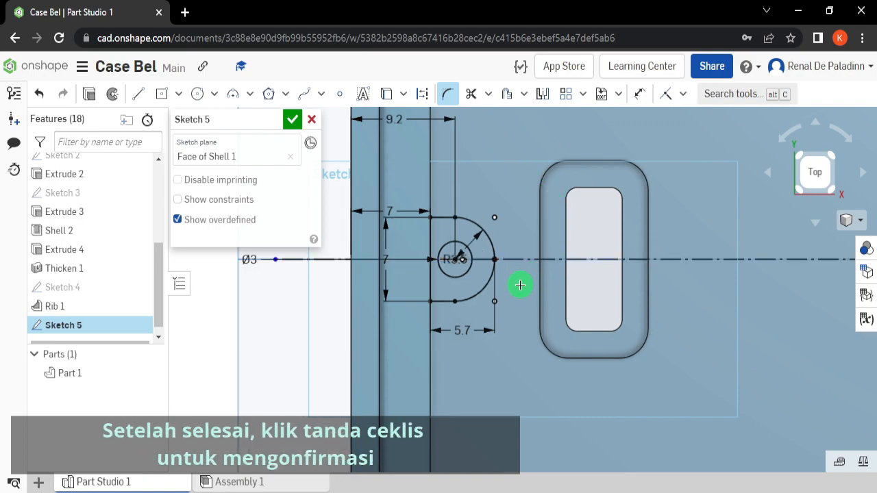
left_click(295, 118)
- Extrude the D-shaped region around the circle to a blind depth of 13.5 mm, added to Part 1
right_click_drag(405, 259, 390, 245)
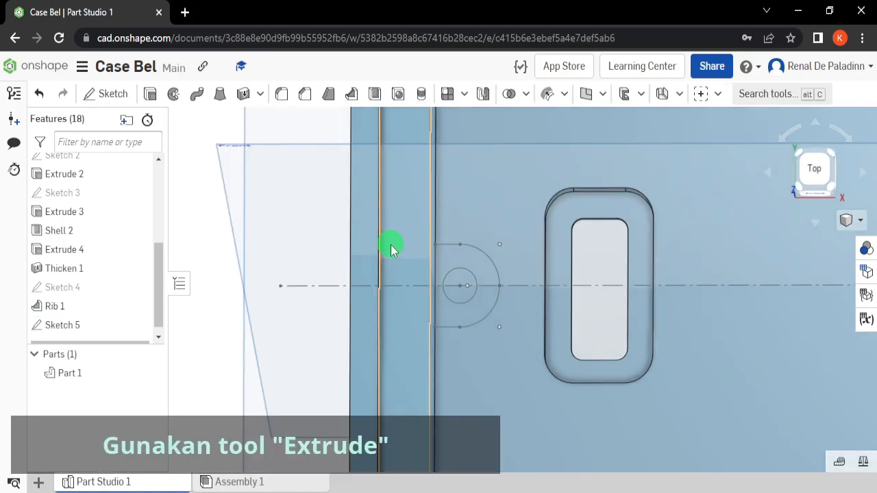
left_click(150, 96)
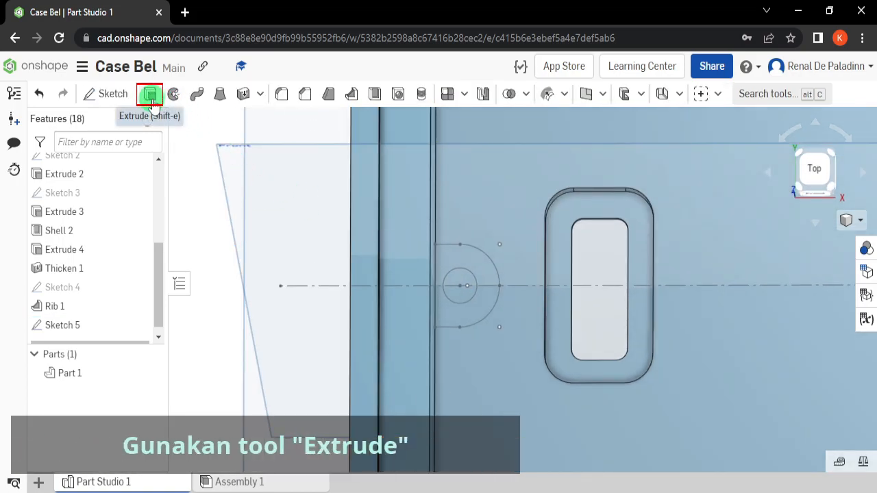
left_click(464, 267)
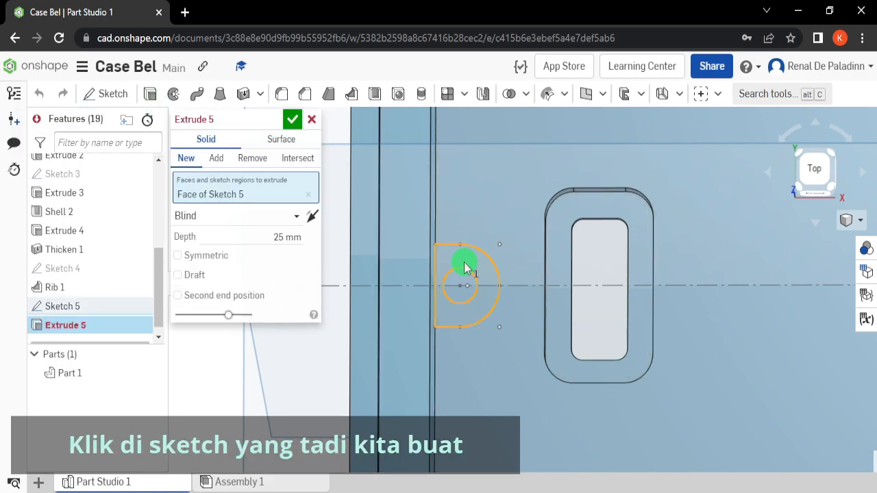
left_click(246, 231)
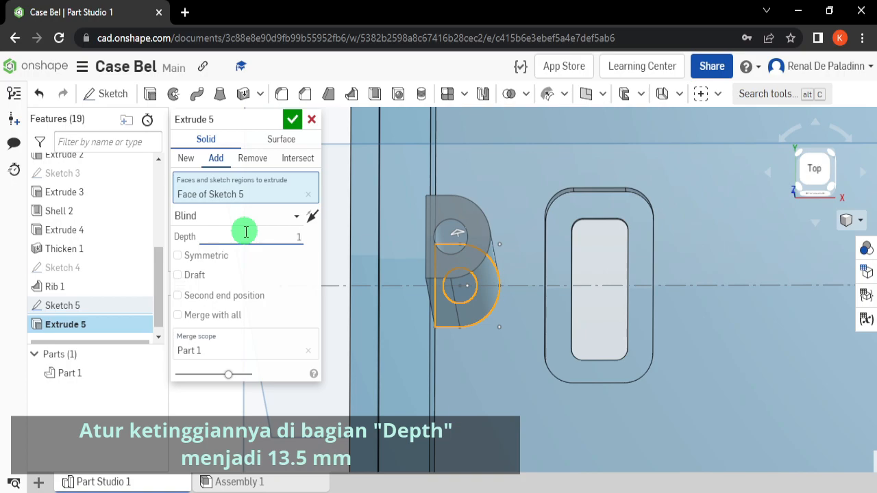
key("Return")
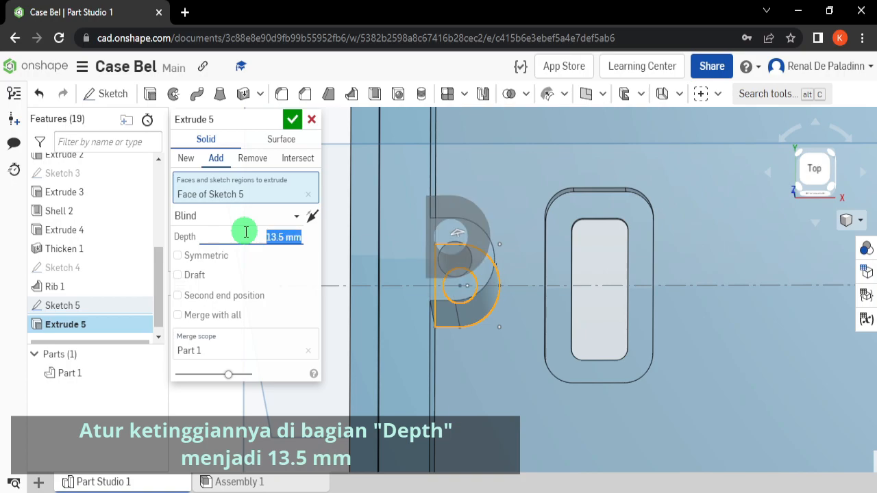
right_click_drag(377, 260, 526, 292)
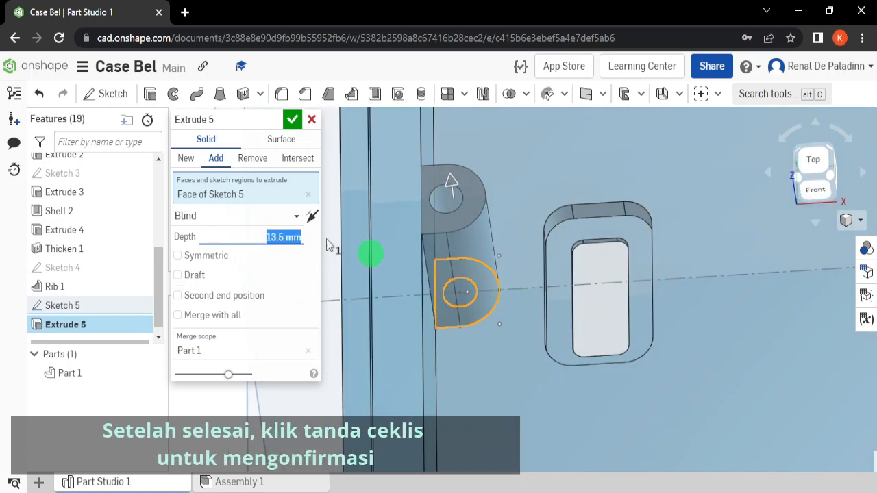
left_click(292, 119)
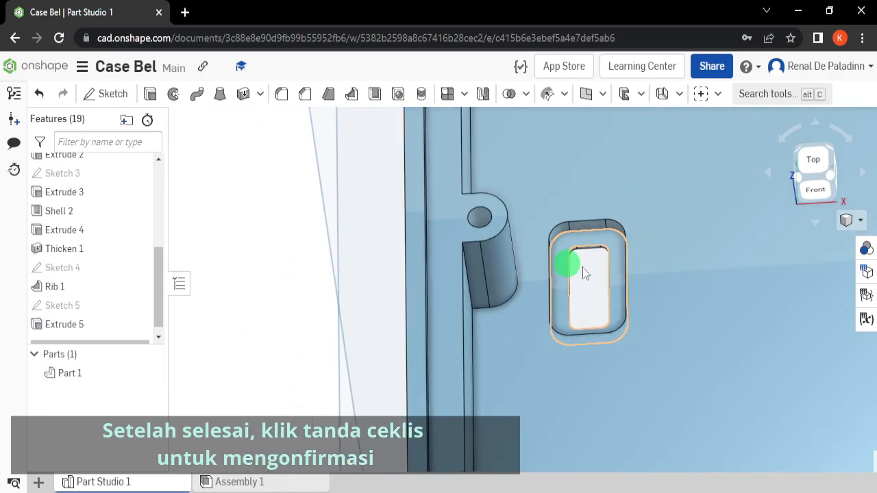
- Fillet the case's outer upper rim edge with a 2.5 mm radius and tangent propagation
left_click(828, 178)
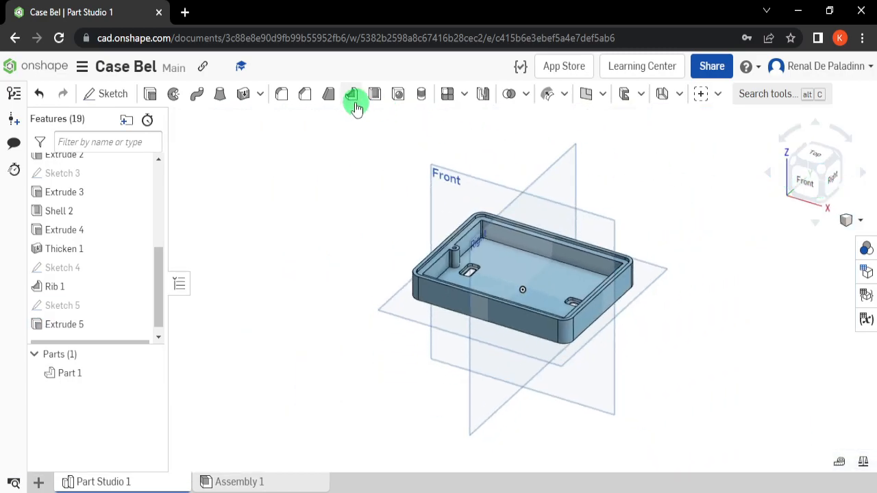
left_click(280, 95)
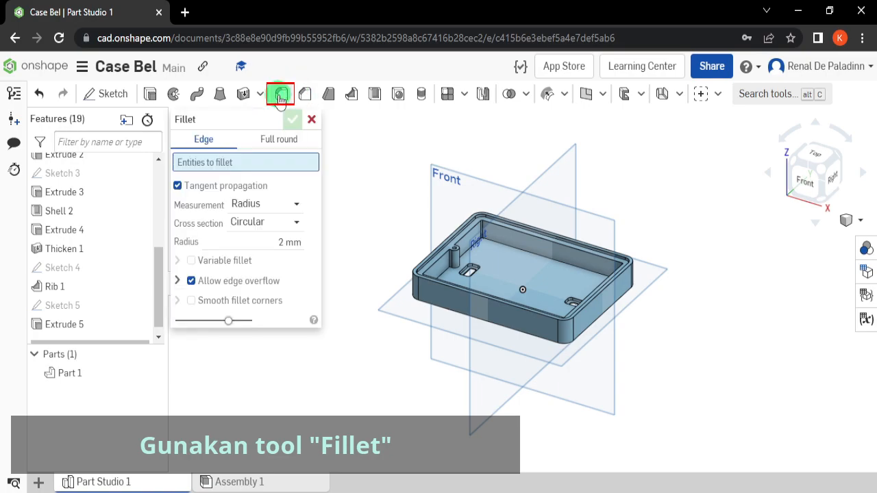
left_click(260, 242)
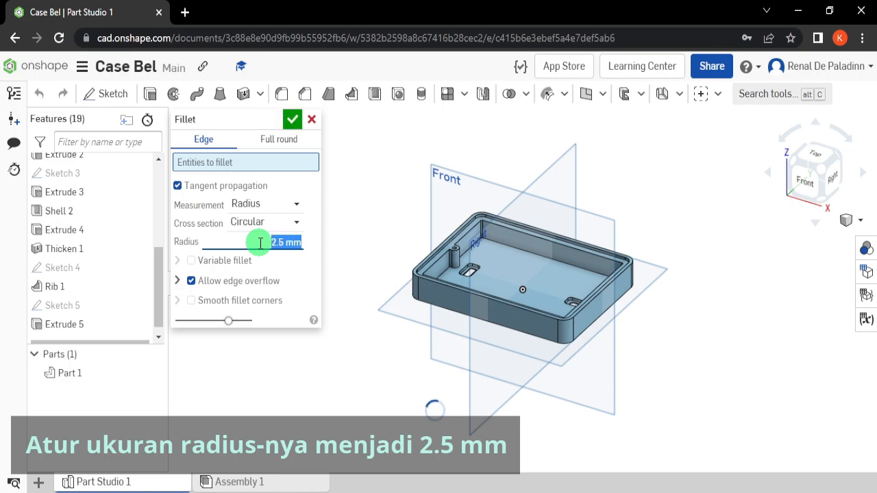
right_click_drag(470, 244, 515, 228)
scroll(516, 221, "up", 5)
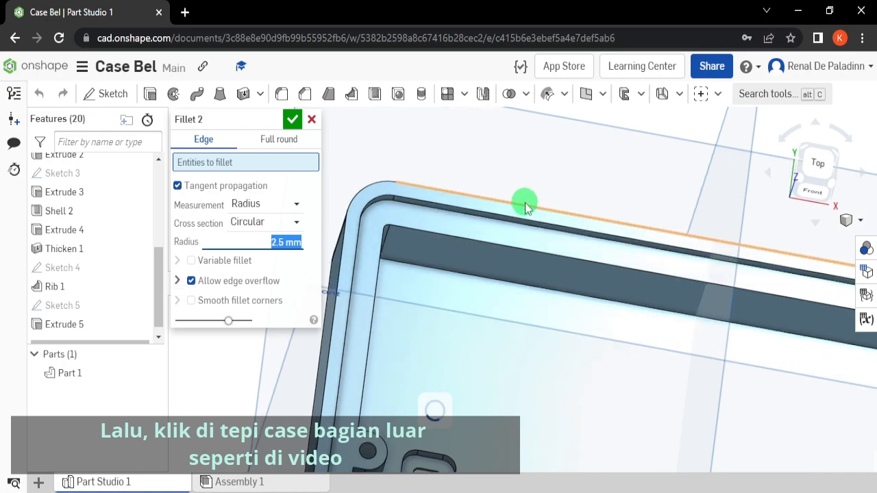
left_click(524, 201)
scroll(524, 203, "down", 5)
scroll(529, 208, "up", 3)
mouse_move(529, 209)
right_mouse_down()
mouse_move(532, 172)
mouse_move(528, 212)
right_mouse_up()
scroll(537, 174, "down", 3)
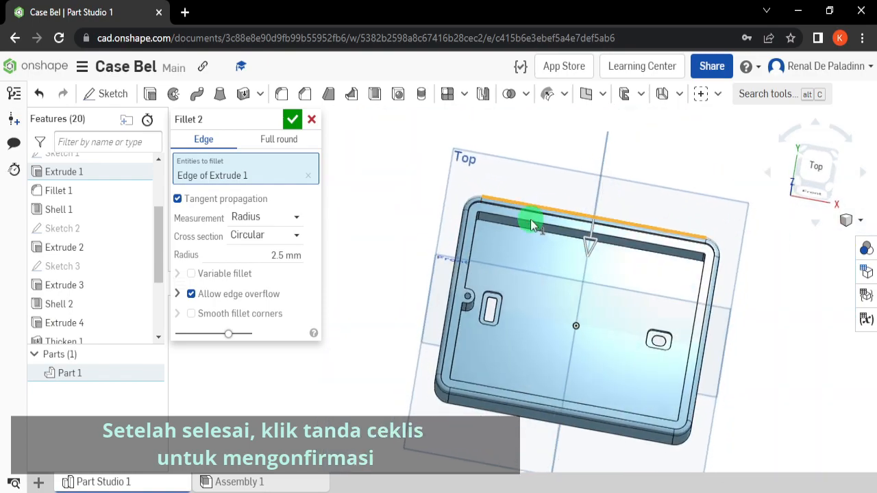
left_click(292, 123)
- Fillet the upper edge of the case's inner wall with a 2 mm radius and tangent propagation
scroll(522, 204, "up", 3)
right_click_drag(523, 200, 519, 179)
scroll(503, 213, "up", 3)
mouse_move(503, 213)
right_mouse_down()
mouse_move(491, 210)
mouse_move(503, 203)
mouse_move(495, 202)
right_mouse_up()
scroll(507, 204, "down", 3)
scroll(481, 209, "up", 2)
left_click(469, 202)
left_click(281, 99)
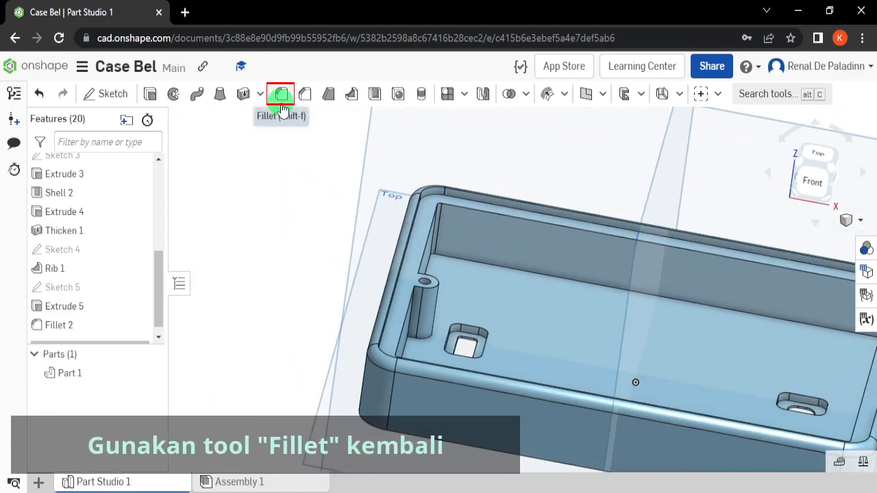
left_click(261, 241)
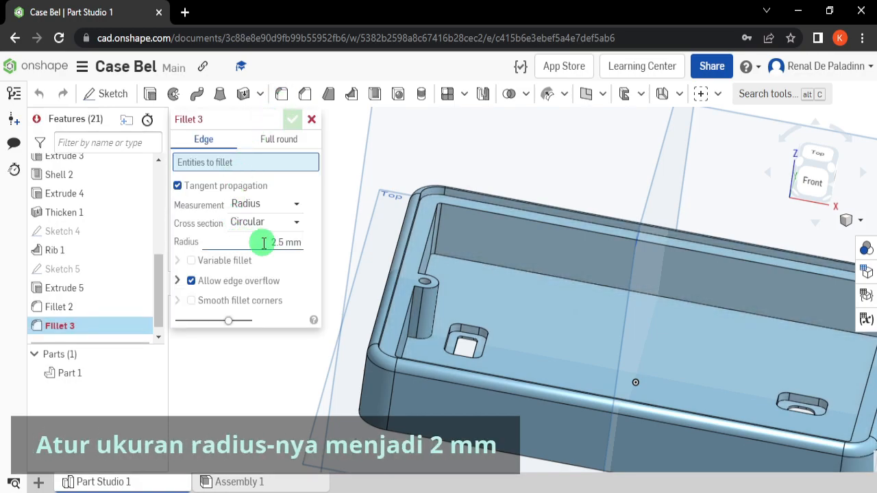
left_click(248, 244)
type("2")
key("Return")
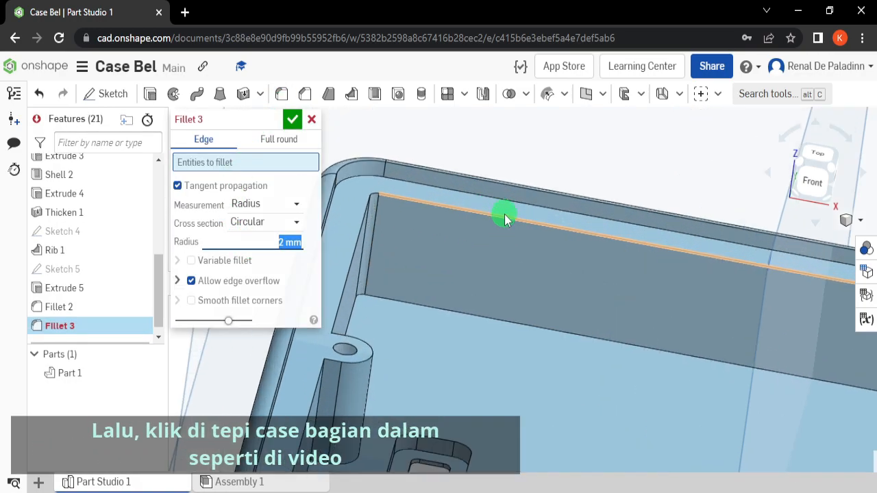
left_click(505, 217)
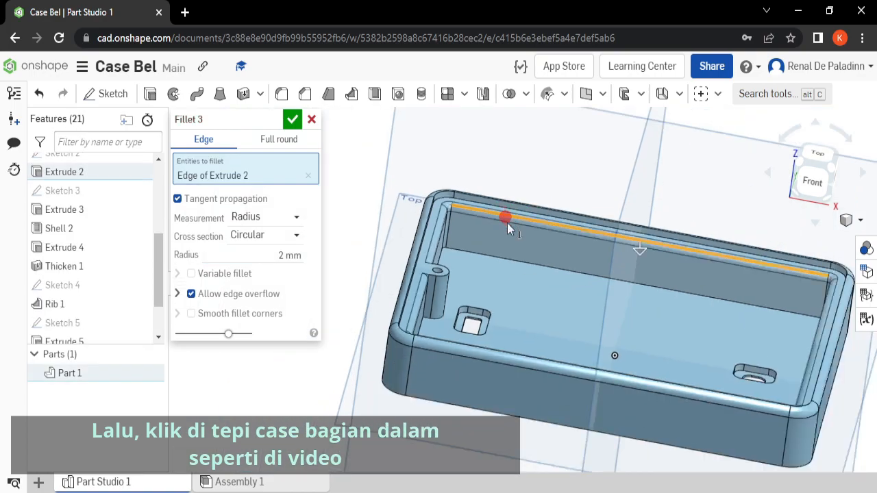
scroll(509, 228, "down", 3)
right_click_drag(507, 223, 492, 223)
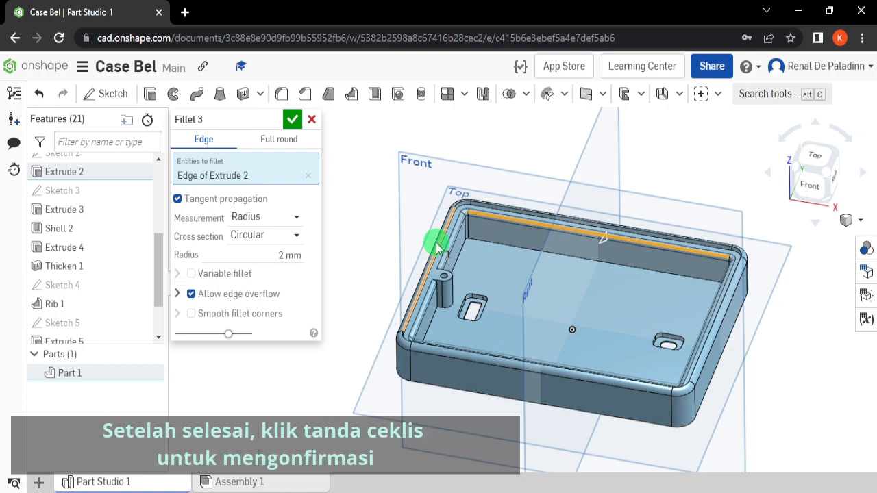
left_click(293, 120)
- Start a new sketch on the case's inner floor face and view it normal to the sketch plane
scroll(542, 222, "up", 5)
right_click_drag(542, 221, 453, 240)
scroll(498, 211, "down", 5)
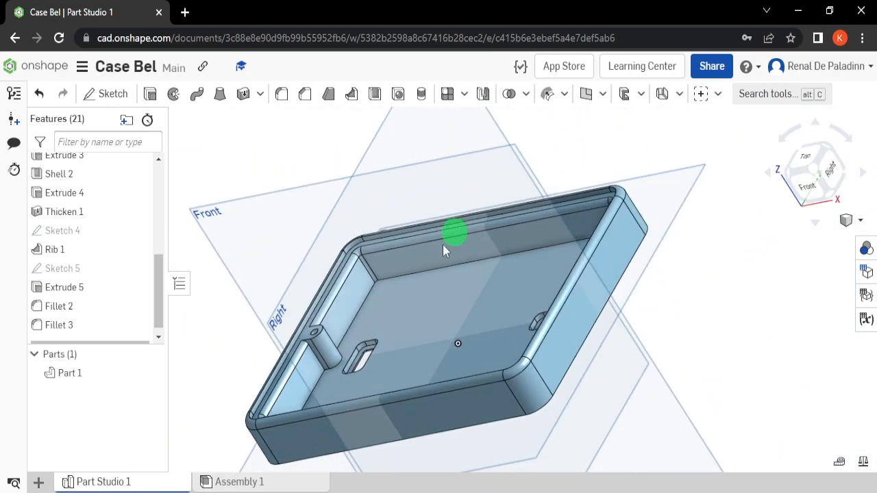
scroll(323, 334, "up", 5)
mouse_move(323, 333)
right_mouse_down()
mouse_move(345, 336)
mouse_move(374, 360)
right_mouse_up()
scroll(345, 337, "down", 5)
left_click(383, 367)
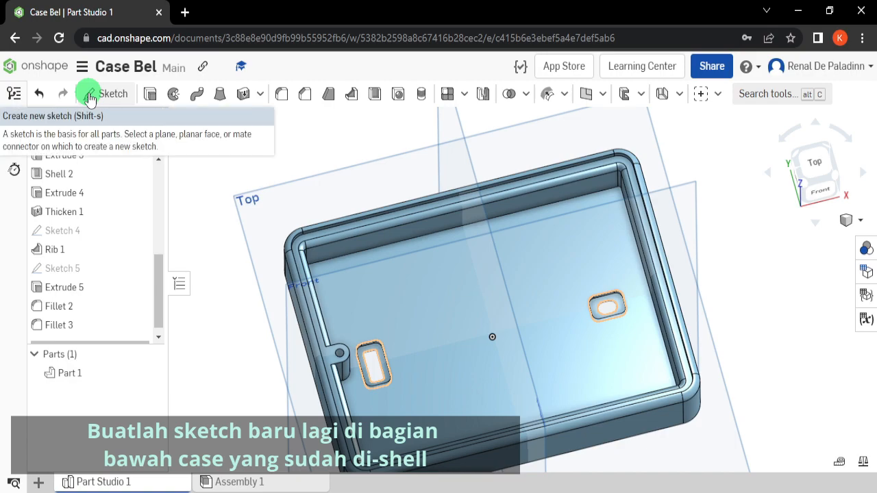
left_click(90, 96)
mouse_move(454, 304)
right_mouse_down()
mouse_move(434, 296)
mouse_move(368, 308)
mouse_move(409, 305)
right_mouse_up()
left_click(368, 308)
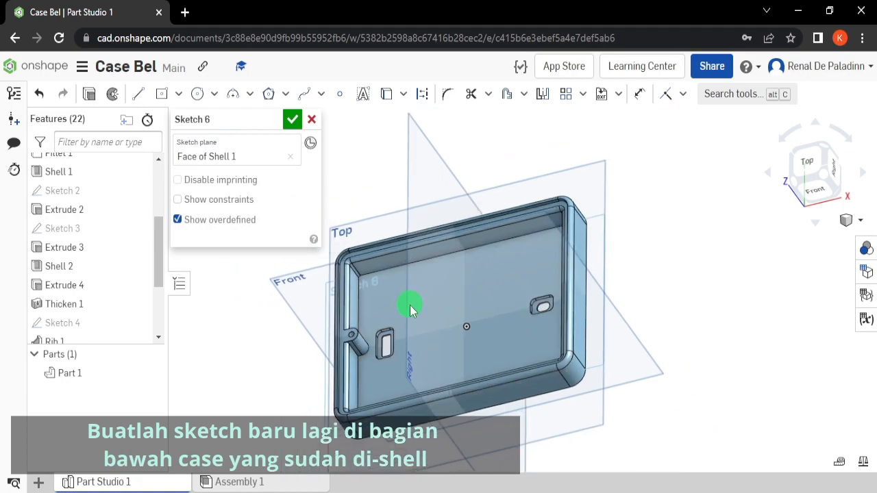
left_click(254, 164)
mouse_move(402, 264)
right_mouse_down()
mouse_move(470, 270)
mouse_move(411, 175)
right_mouse_up()
left_click(402, 167)
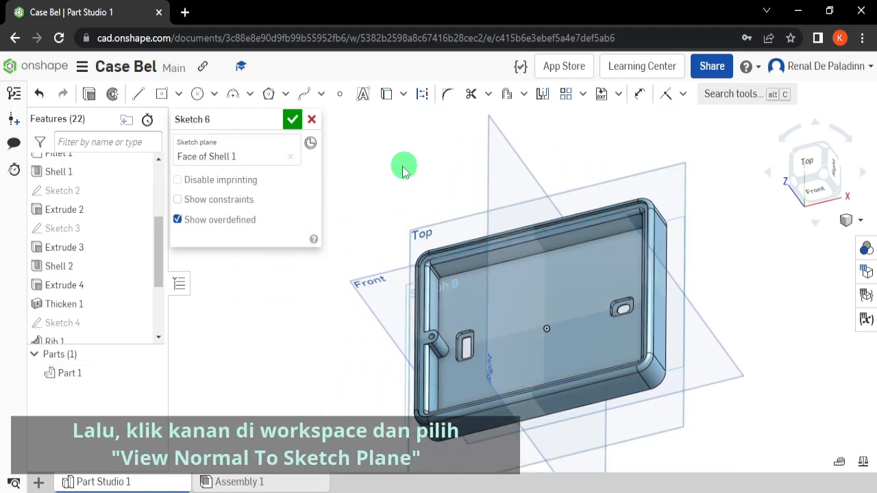
right_click(402, 170)
left_click(435, 295)
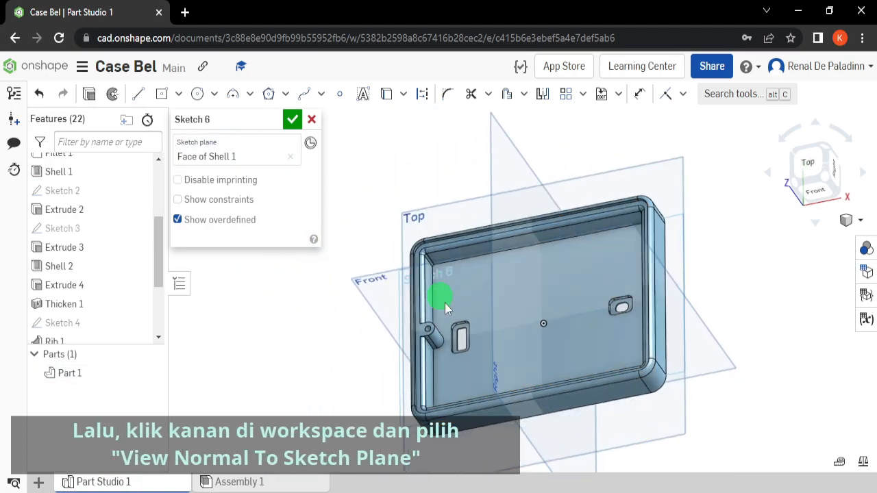
scroll(522, 306, "up", 5)
middle_click_drag(532, 313, 564, 327)
scroll(486, 304, "down", 3)
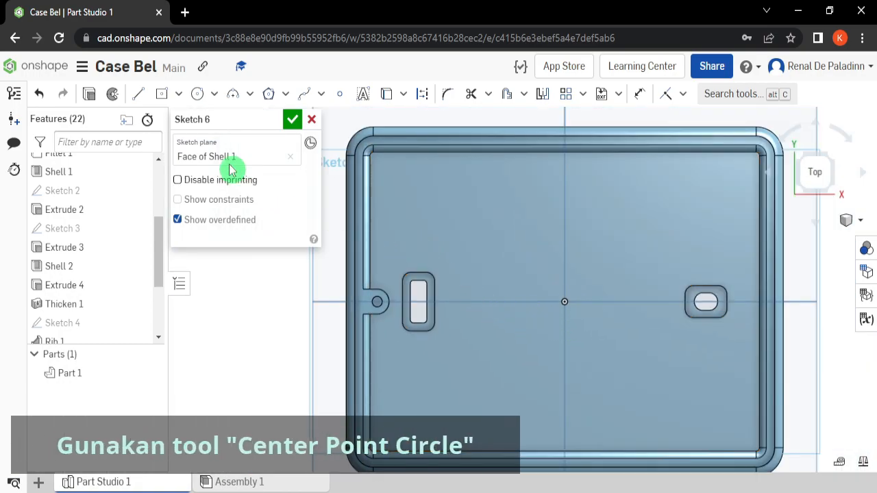
- Draw a center point circle 2 mm in diameter on the case floor, just above the left slot
left_click(214, 94)
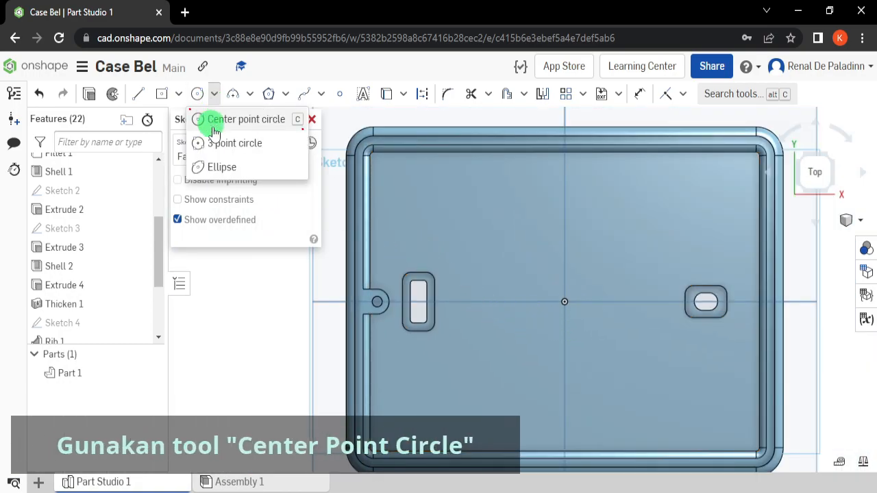
left_click(248, 120)
scroll(401, 204, "up", 2)
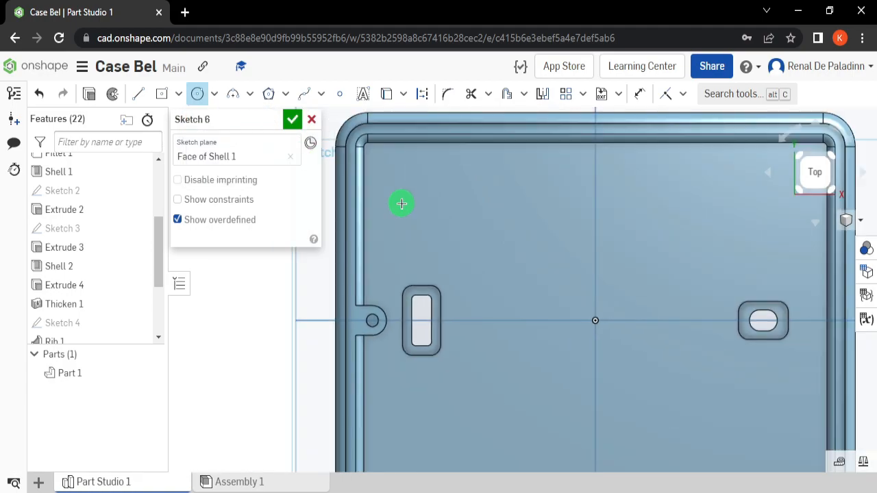
left_click(402, 255)
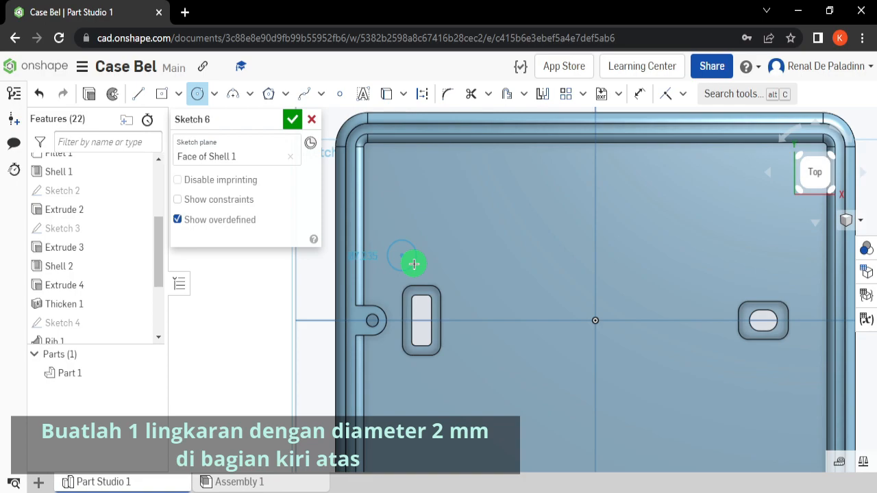
left_click(414, 264)
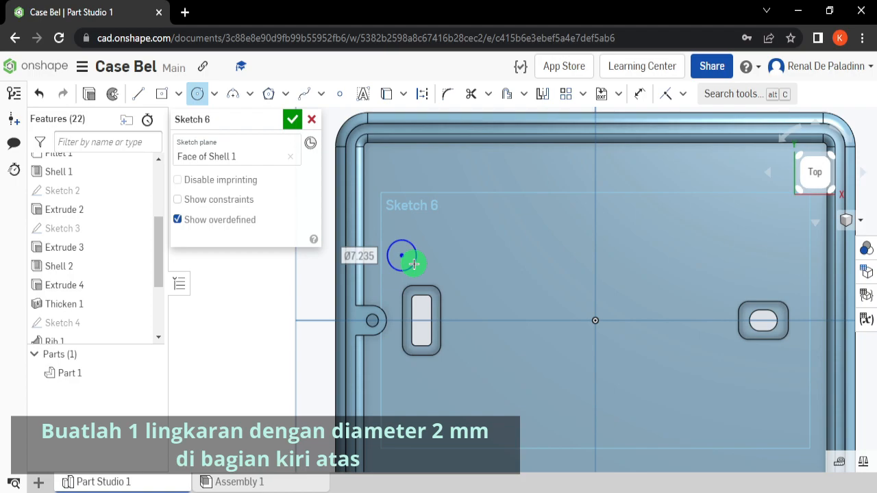
left_click(414, 263)
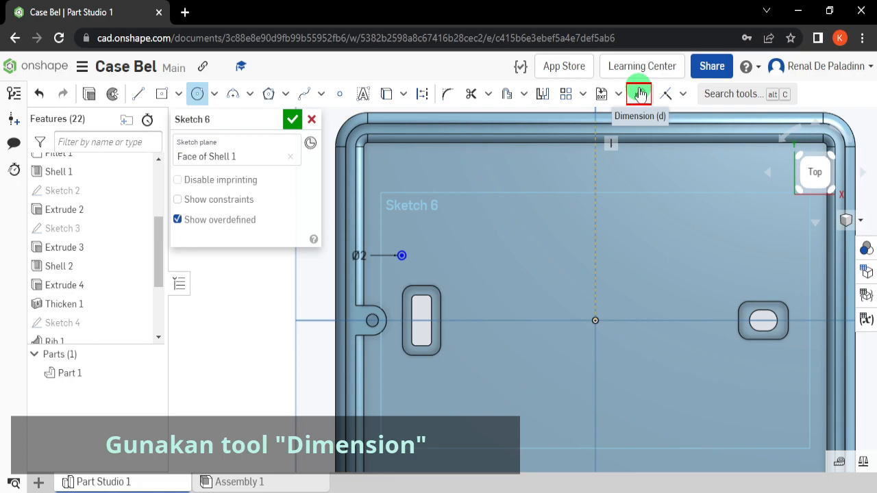
- Dimension the circle's center to 32 mm from the case's outermost upper edge
left_click(640, 94)
scroll(381, 254, "up", 3)
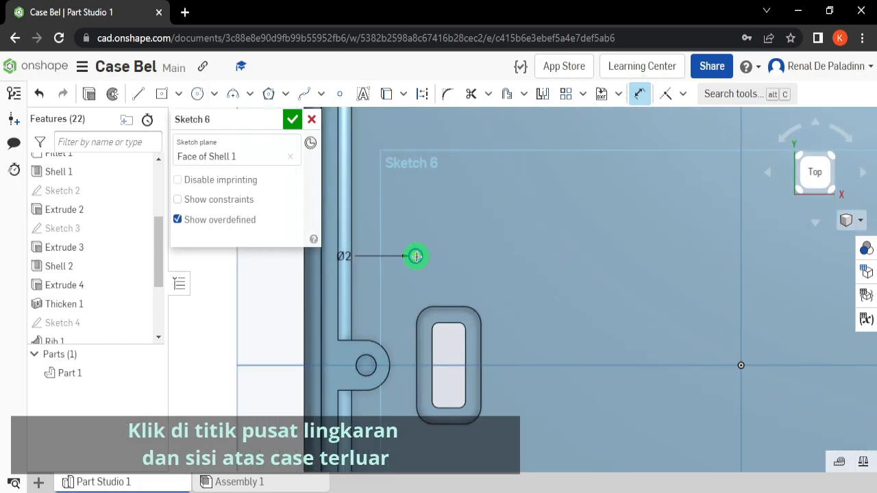
left_click(416, 256)
scroll(462, 198, "down", 2)
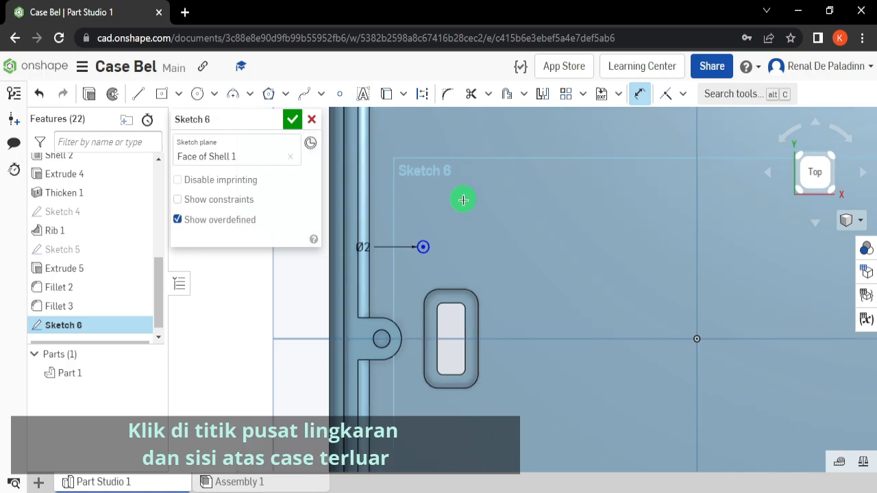
middle_click_drag(462, 198, 433, 338)
left_click(453, 180)
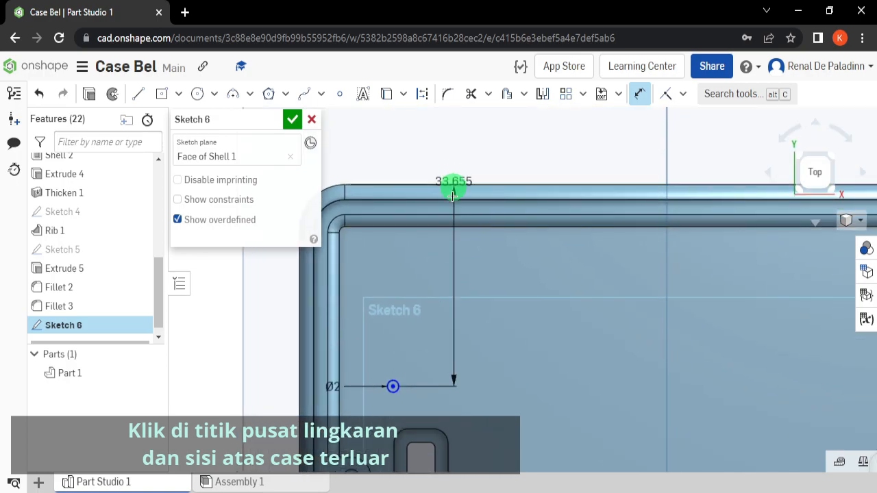
left_click(483, 293)
key("Return")
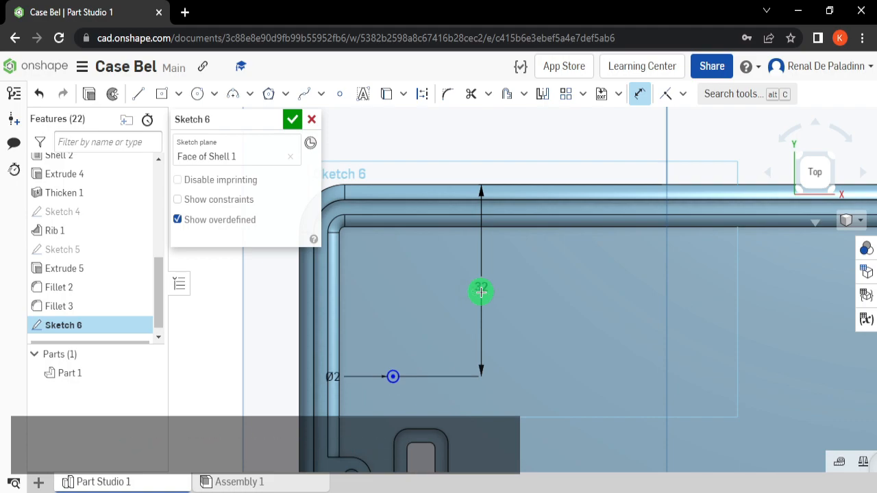
- Dimension the circle's center to 16.5 mm from the case's outermost left edge
scroll(394, 376, "up", 3)
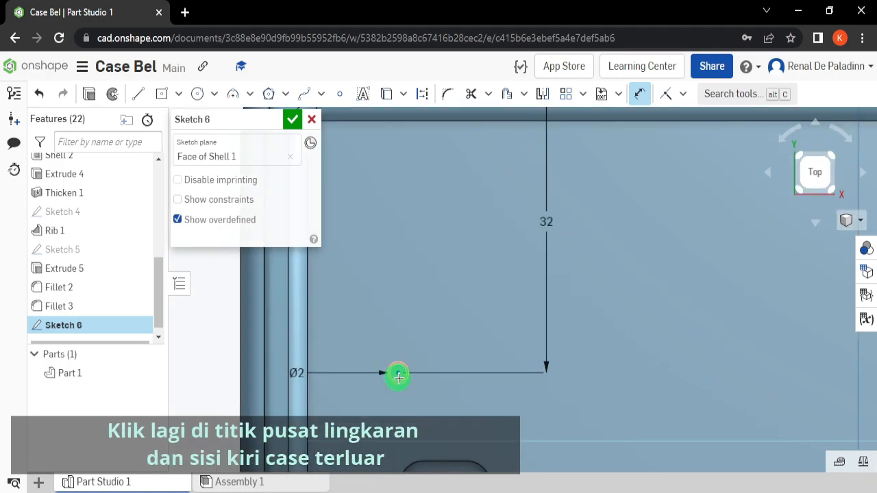
scroll(398, 373, "down", 3)
left_click(399, 373)
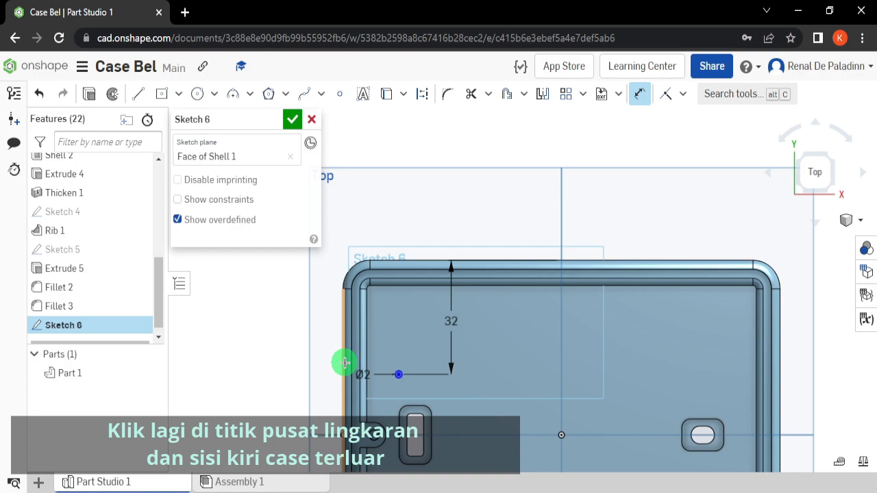
left_click(345, 363)
left_click(370, 216)
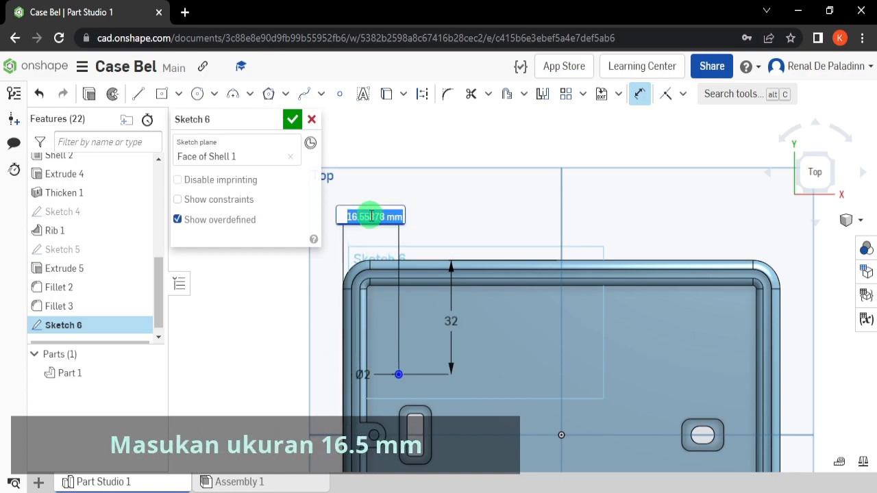
type("16")
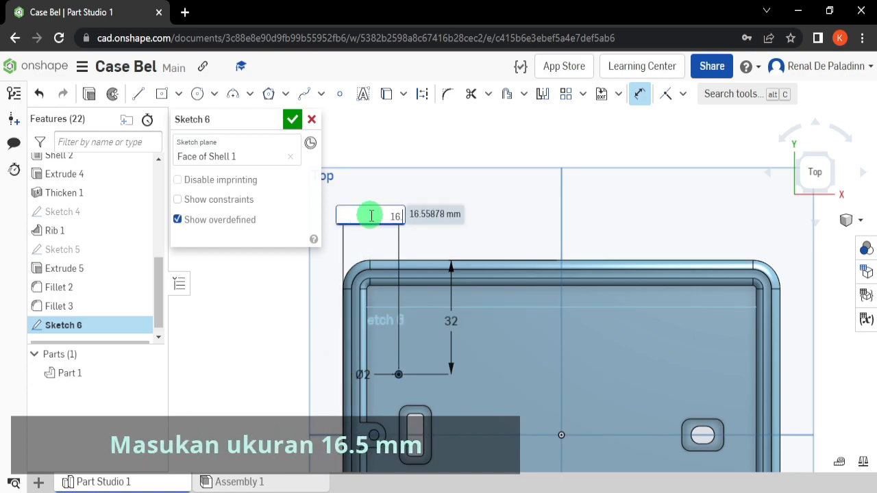
type(".5")
key("Return")
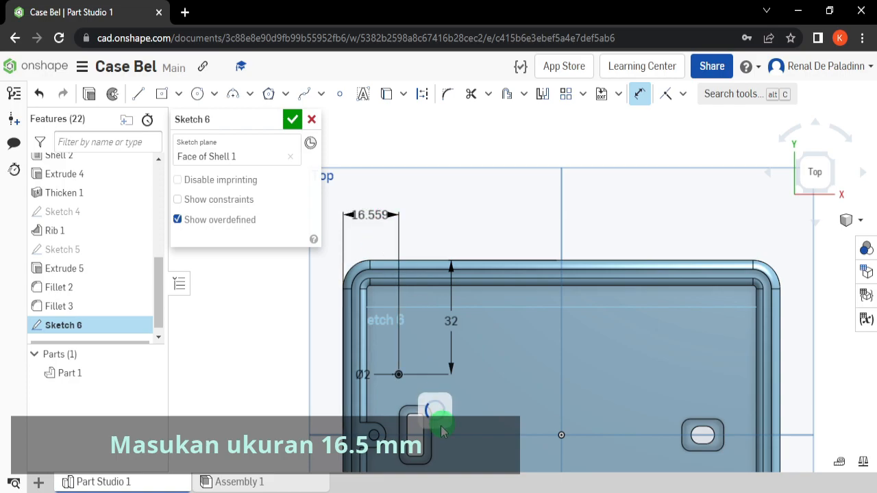
- Reposition the circle's diameter label to the upper left of the circle, clear of the case wall
scroll(394, 392, "up", 2)
scroll(394, 391, "up", 4)
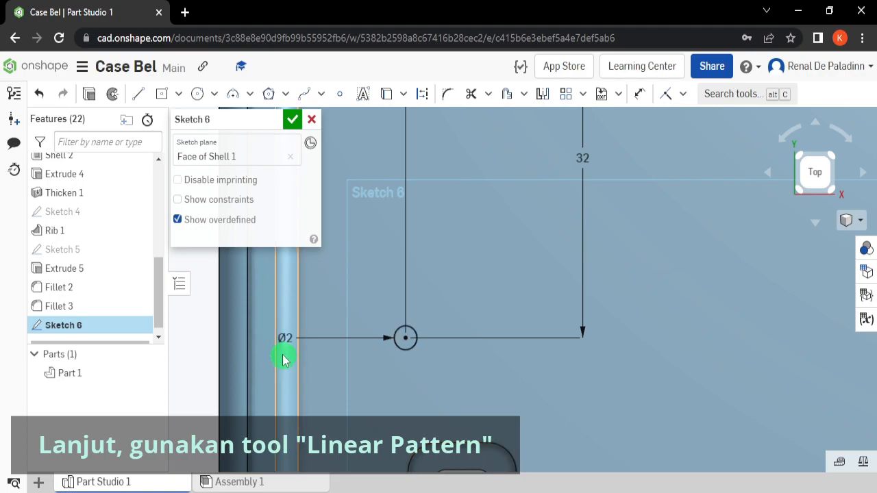
left_click_drag(285, 338, 332, 277)
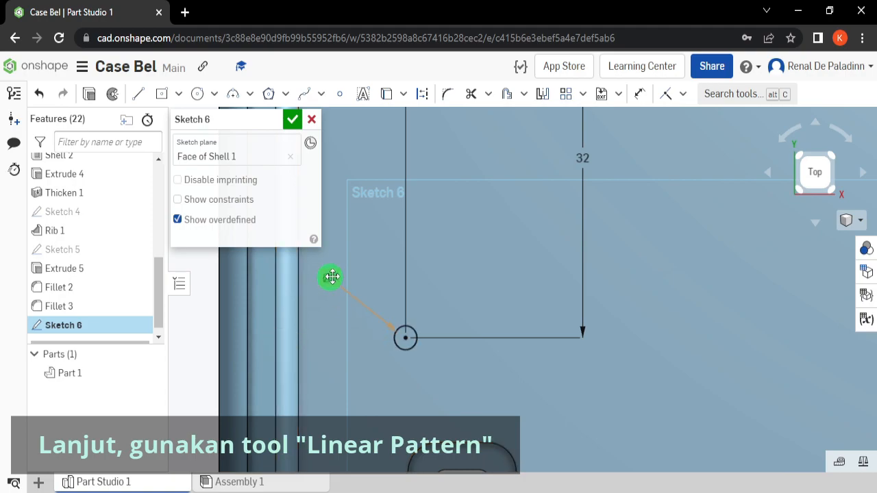
- Create a linear pattern of the 2 mm circle with 2 instances in the horizontal direction
left_click(584, 94)
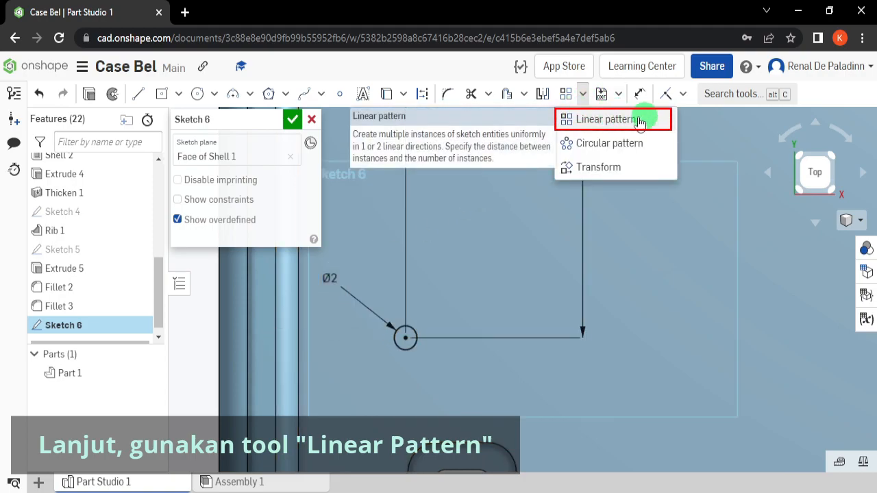
left_click(663, 121)
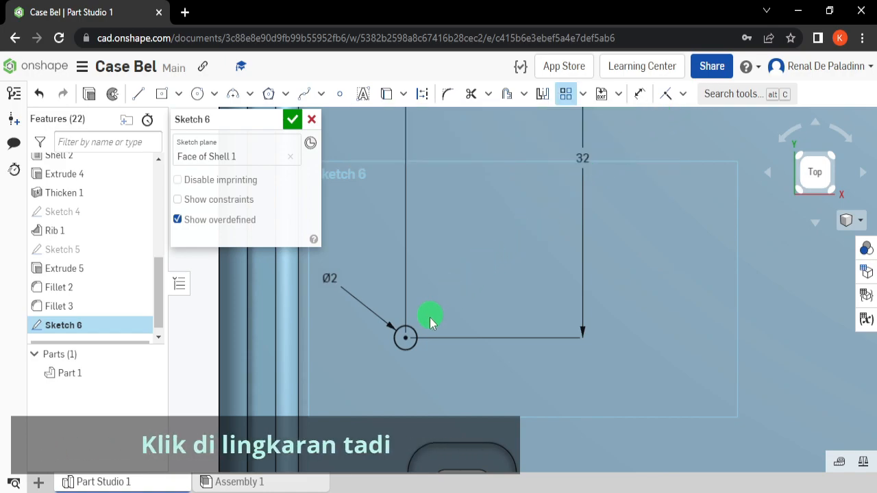
left_click(419, 334)
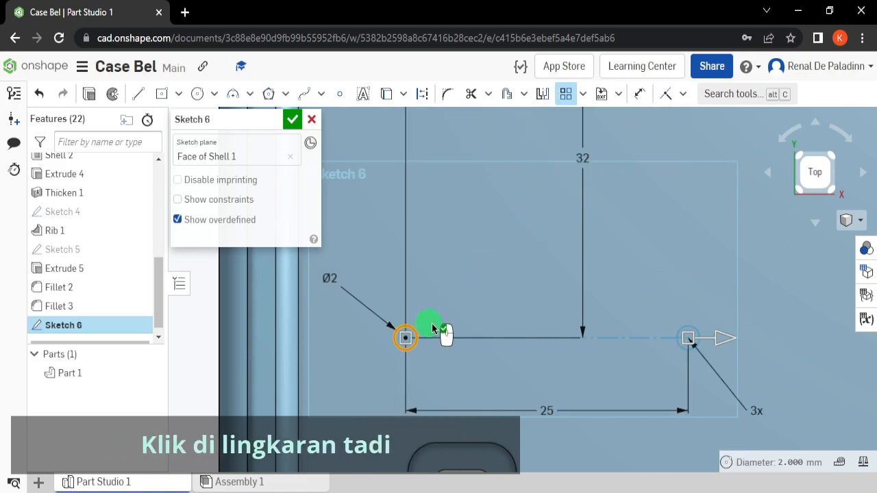
scroll(439, 321, "down", 3)
scroll(468, 305, "up", 2)
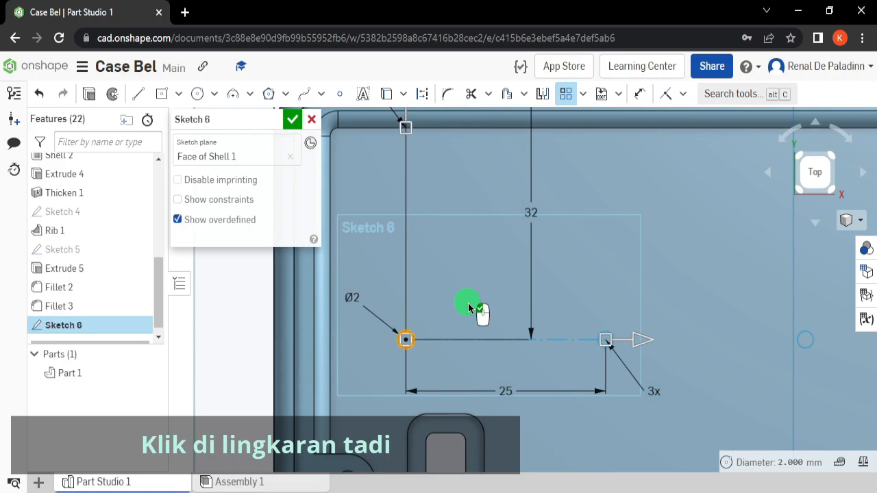
scroll(495, 313, "up", 1)
middle_click_drag(495, 313, 410, 283)
scroll(411, 286, "down", 2)
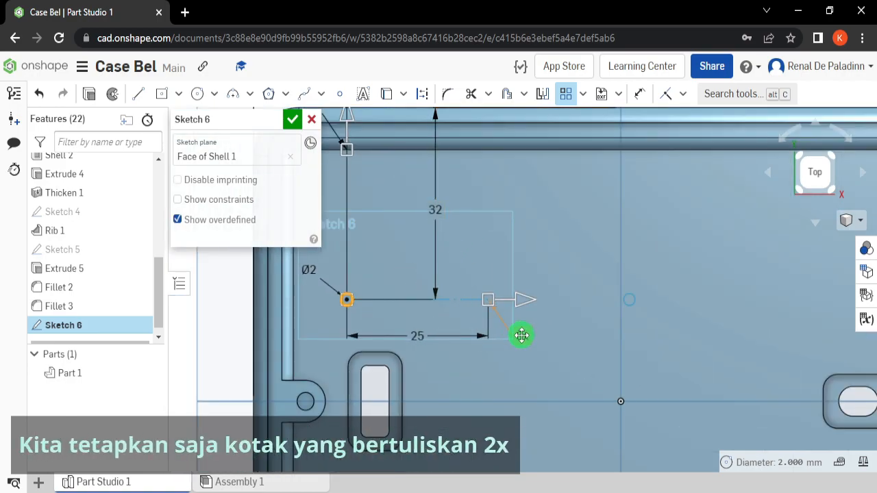
scroll(516, 340, "up", 3)
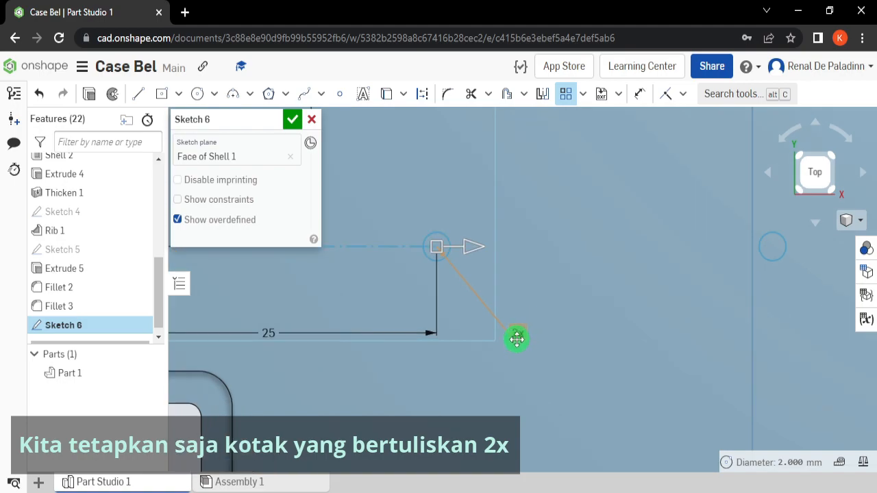
double_click(516, 339)
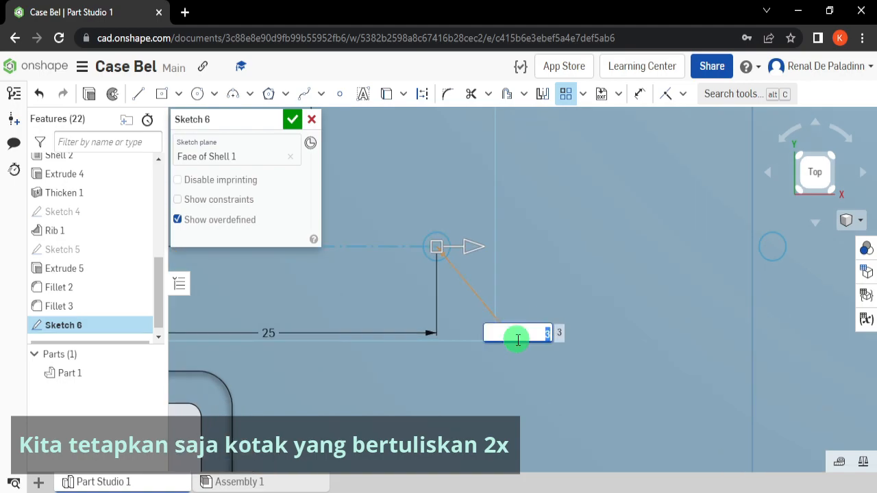
type("2")
key("Return")
scroll(517, 340, "down", 3)
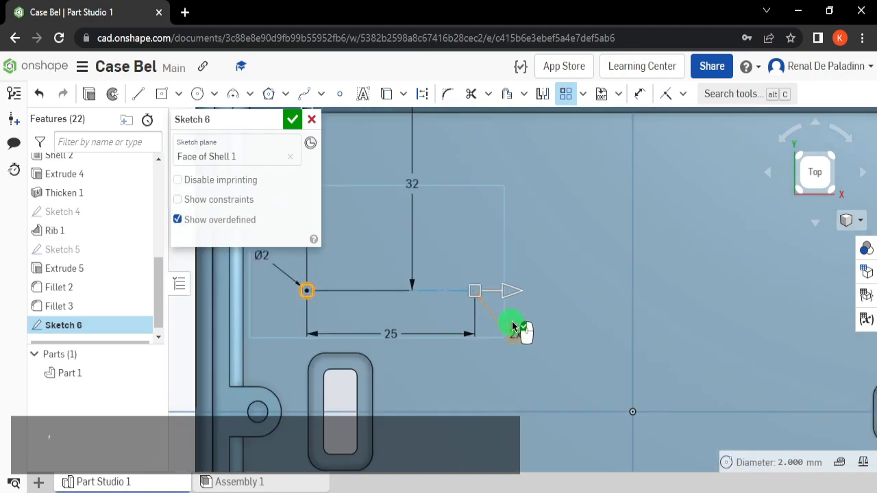
- Set the pattern's vertical instance count to 4
scroll(489, 248, "down", 3)
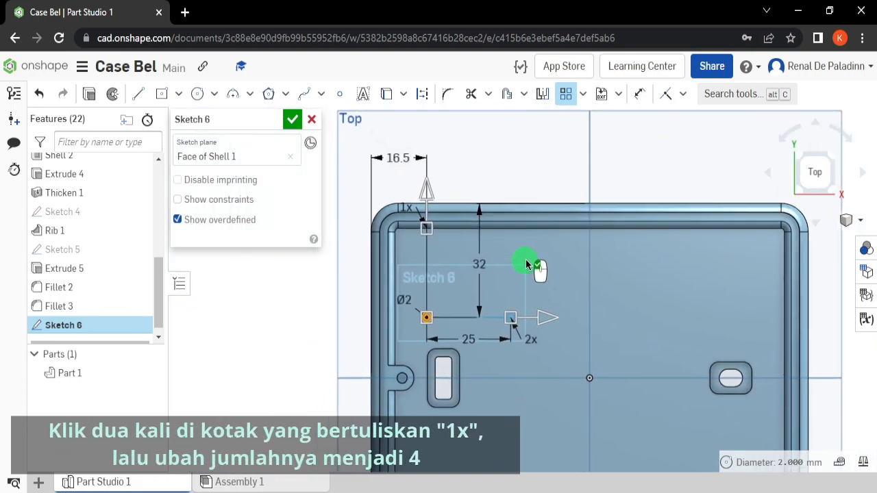
scroll(415, 214, "up", 2)
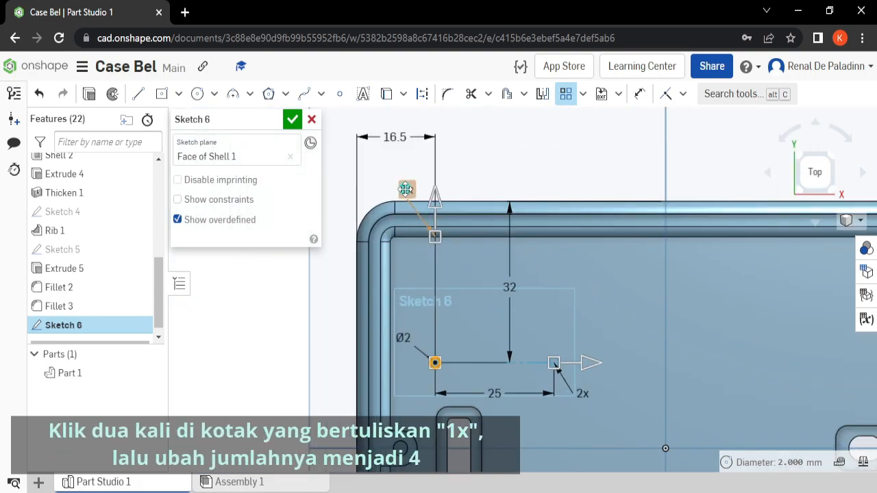
double_click(404, 179)
scroll(409, 182, "up", 3)
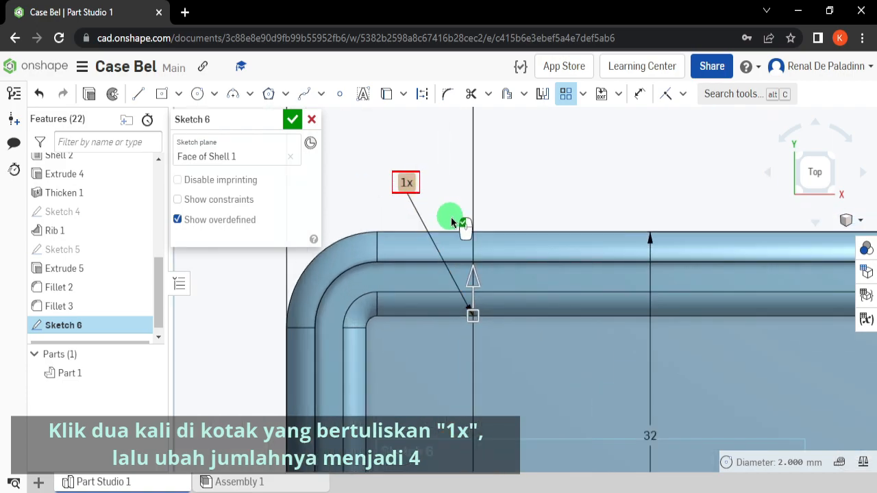
double_click(407, 184)
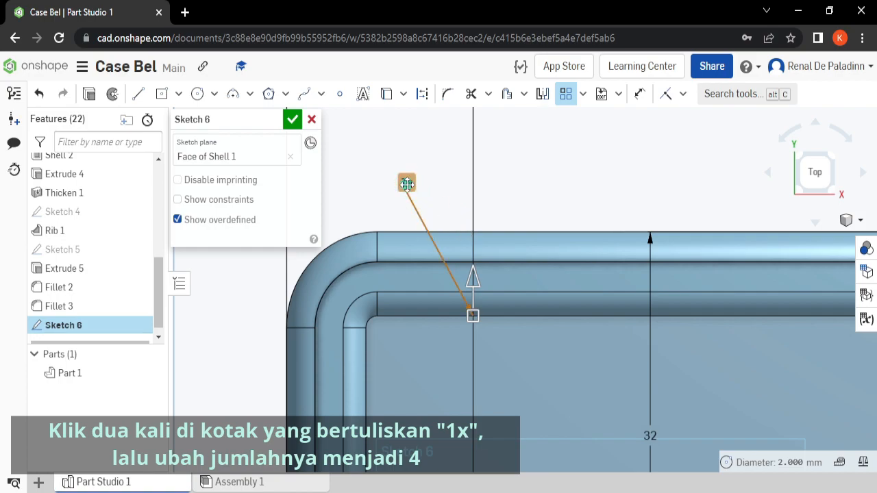
double_click(407, 183)
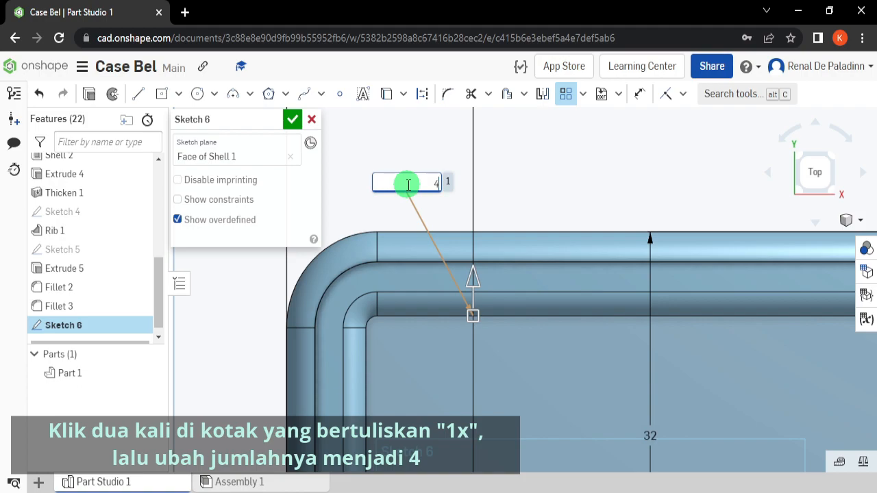
key("Return")
scroll(500, 242, "down", 5)
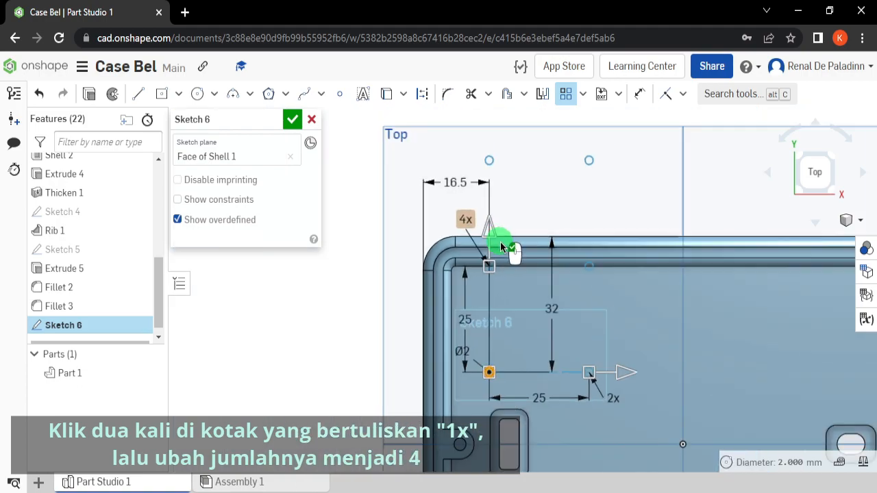
- Move the vertical spacing dimension to the right of the original circle and set the pattern's horizontal spacing to 5 mm
mouse_move(510, 223)
middle_mouse_down()
mouse_move(501, 262)
mouse_move(493, 214)
middle_mouse_up()
scroll(566, 306, "up", 3)
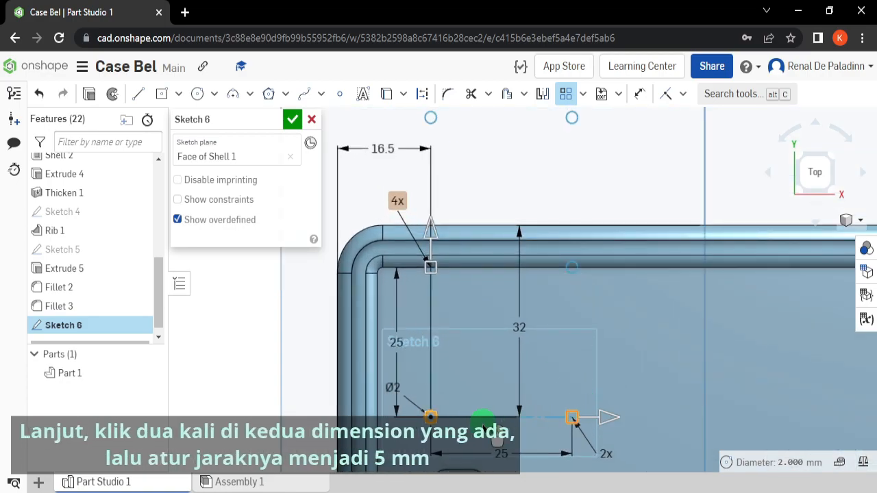
scroll(503, 396, "down", 2)
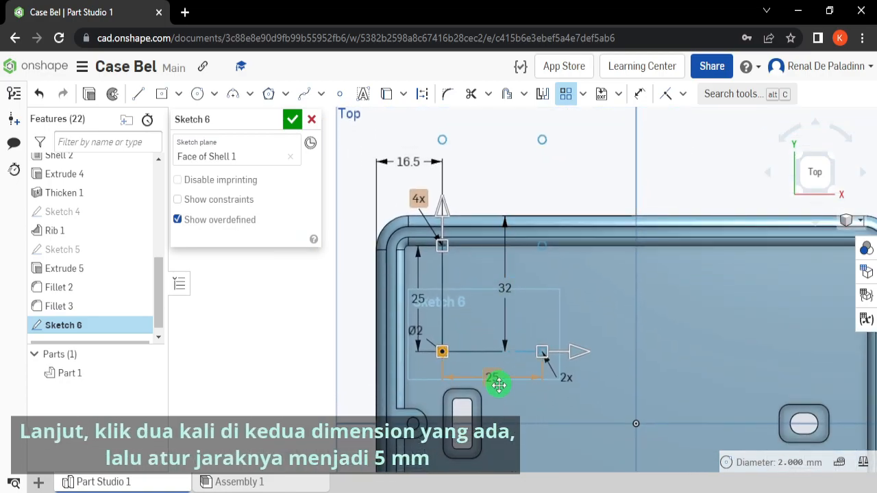
scroll(499, 385, "up", 2)
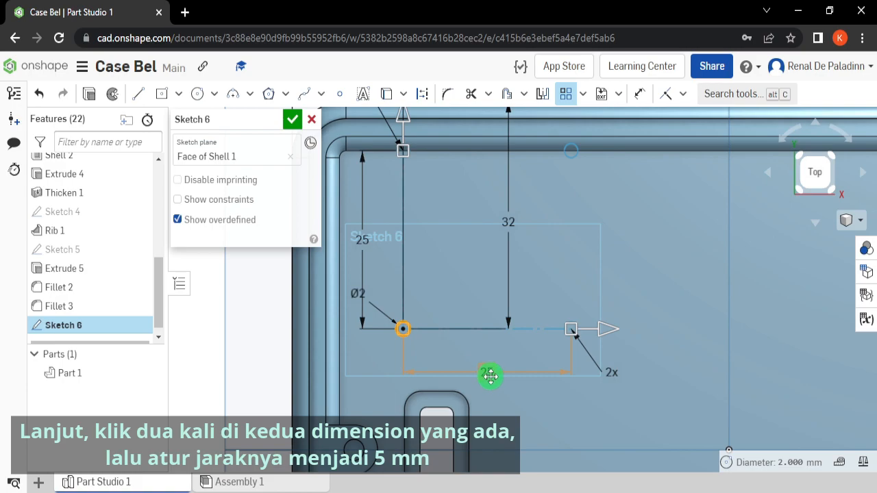
left_click_drag(364, 239, 450, 246)
left_click(493, 371)
double_click(485, 372)
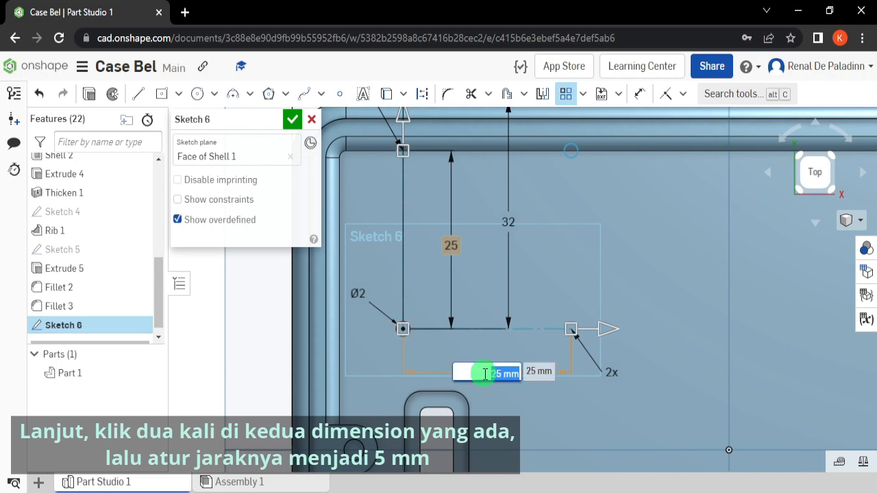
type("5")
key("Return")
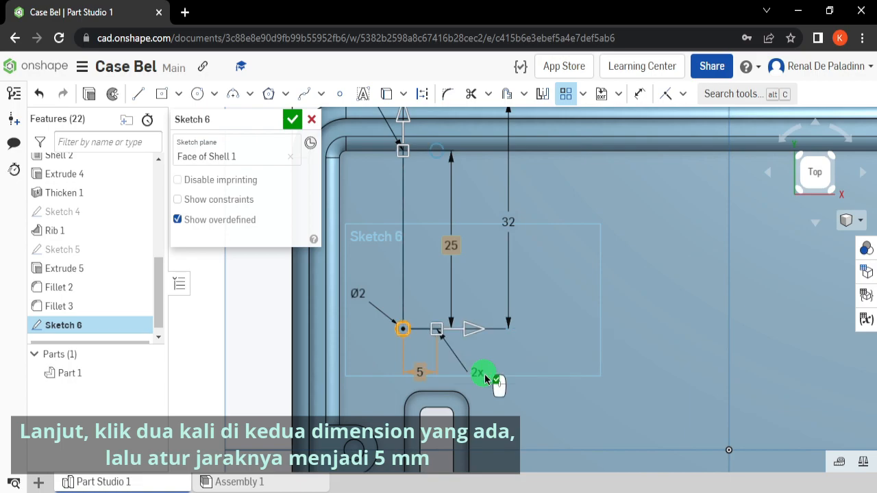
- Set the pattern's vertical spacing to 5 mm and complete the linear pattern
middle_click_drag(447, 263, 482, 268)
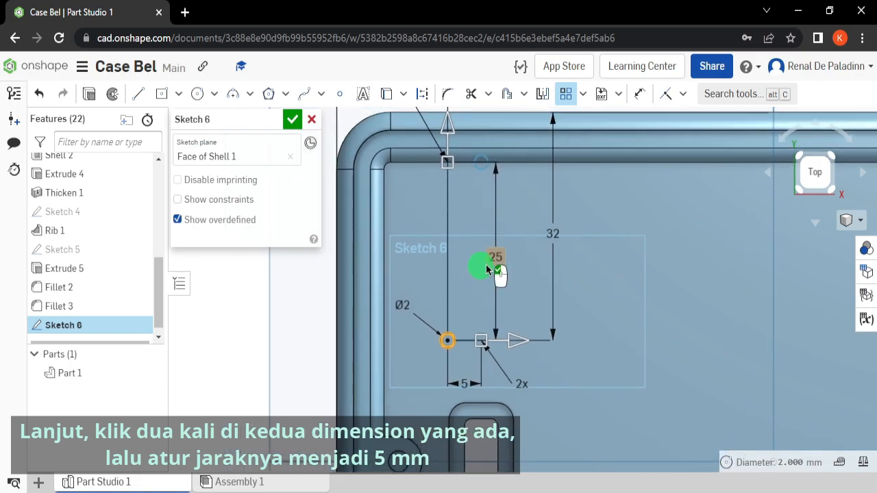
scroll(490, 255, "up", 2)
double_click(494, 257)
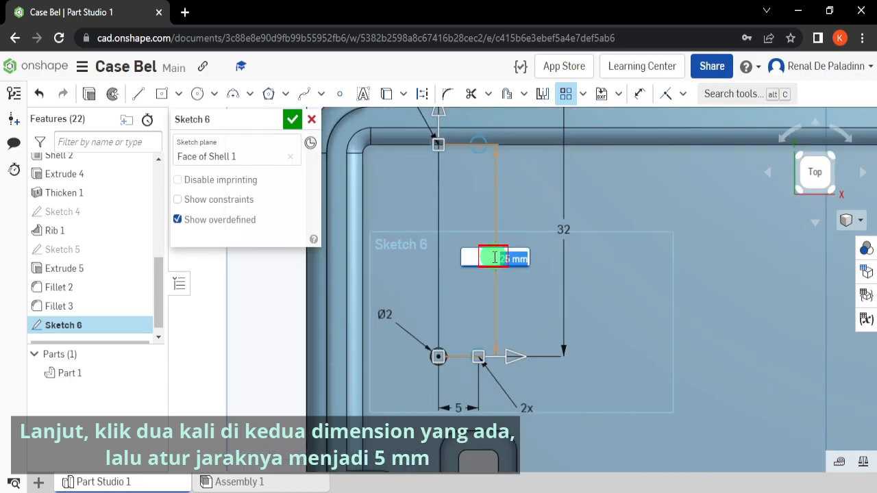
key("Return")
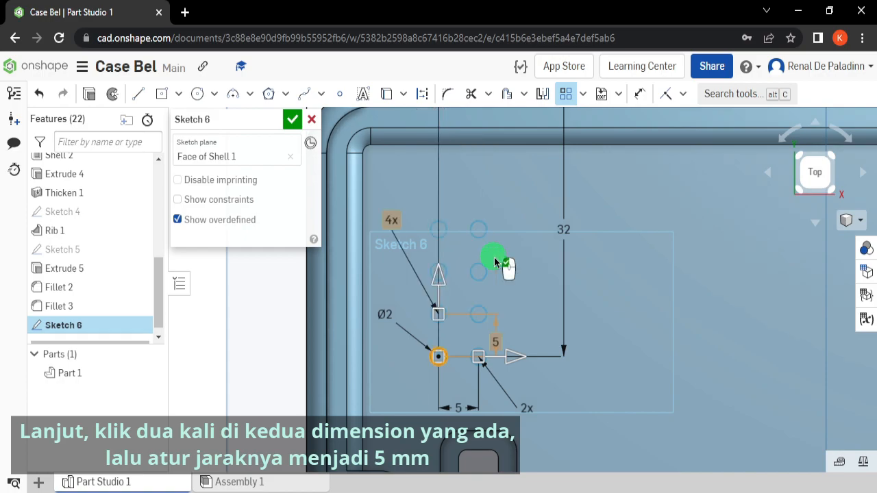
scroll(519, 307, "down", 2)
scroll(521, 301, "up", 3)
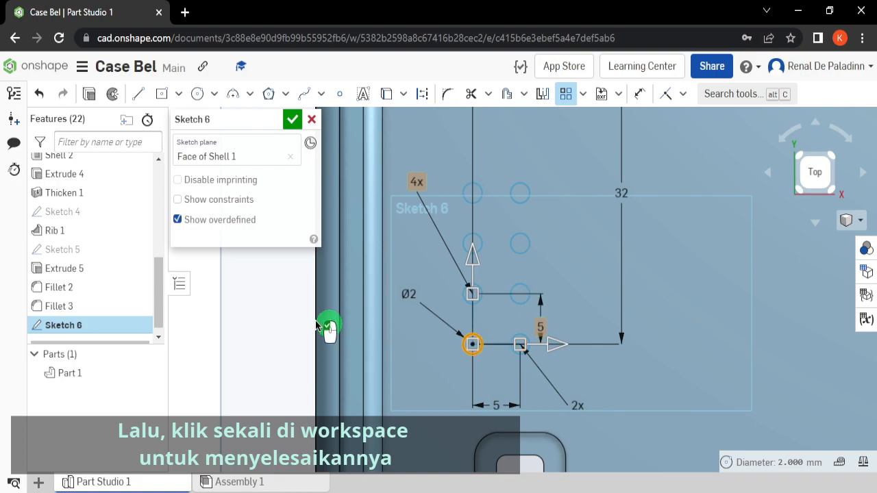
left_click(585, 243)
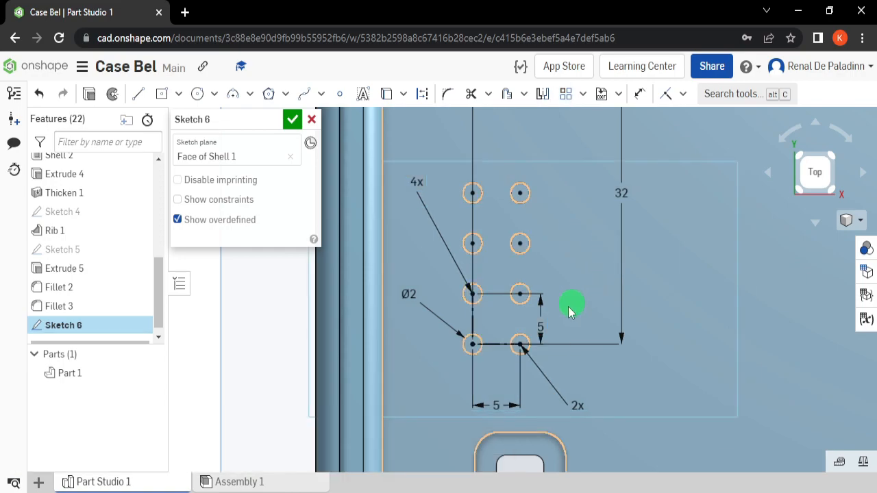
- Shift the vertical spacing dimension farther right of the circles and adjust the horizontal spacing dimension below them
scroll(442, 368, "up", 2)
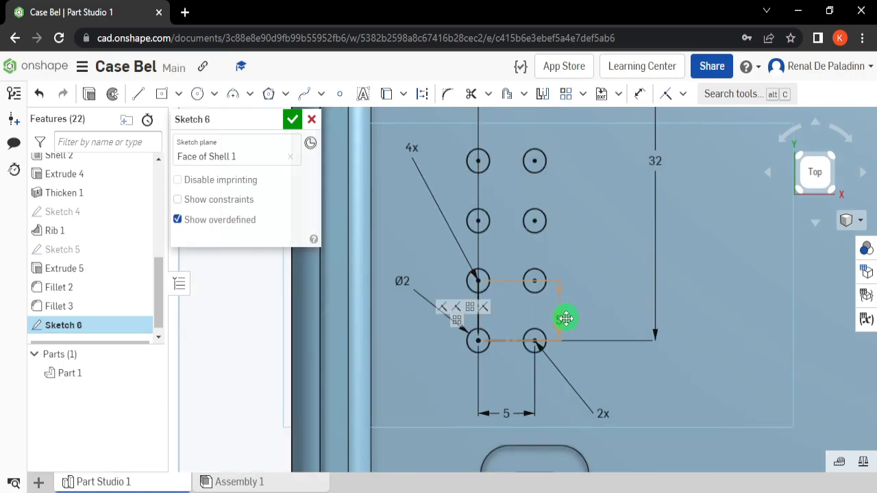
left_click_drag(572, 317, 586, 311)
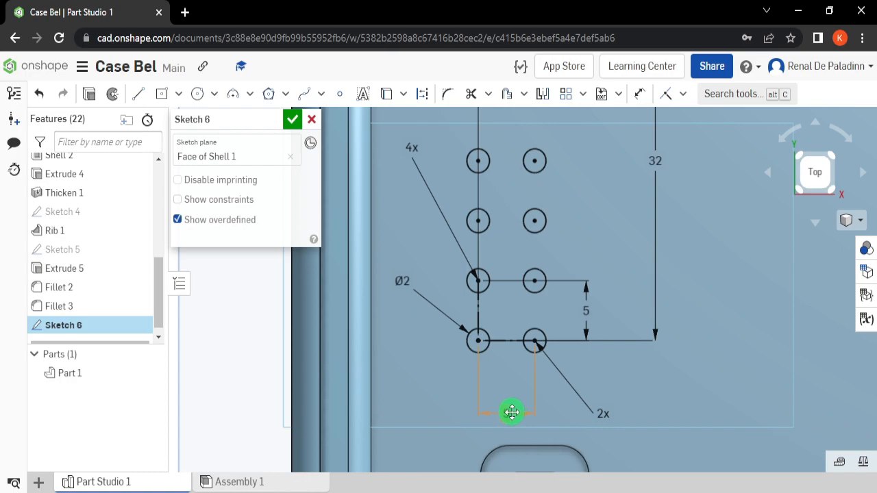
left_click_drag(511, 392, 509, 413)
- Check the distance between neighbouring circle centers in the pattern's left column, then clear the selection
left_click(478, 341)
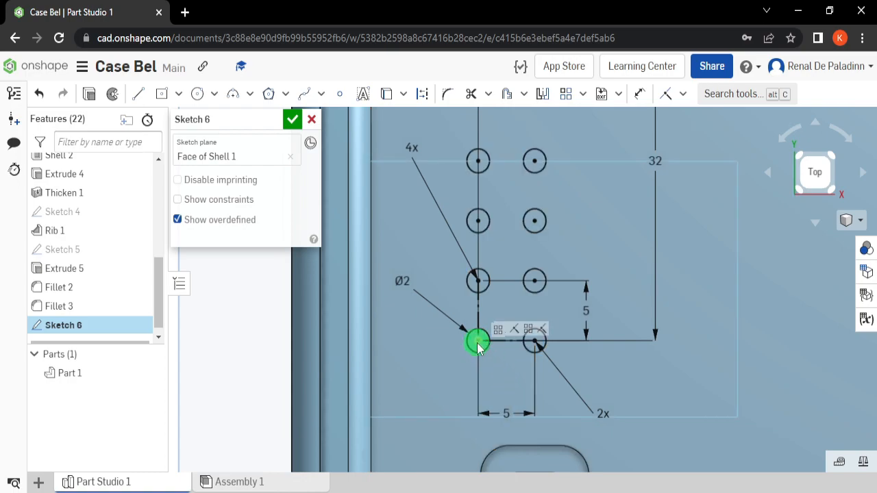
left_click(478, 283)
left_click(262, 314)
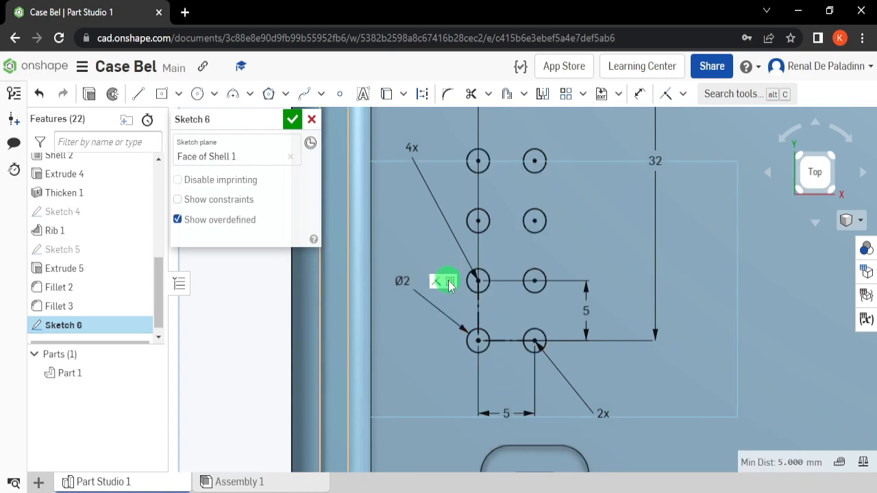
left_click(479, 222)
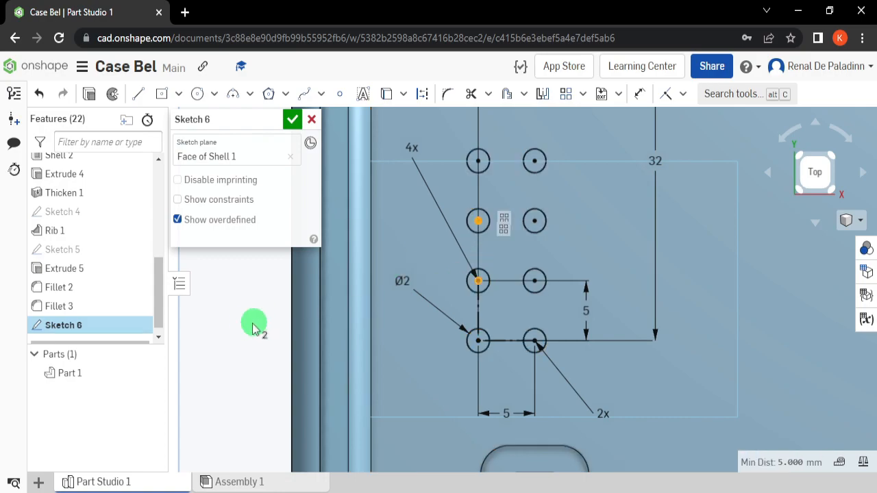
left_click(232, 330)
- Move the vertical spacing value above its arrows and the horizontal spacing value to the left of its arrows
scroll(444, 312, "down", 3)
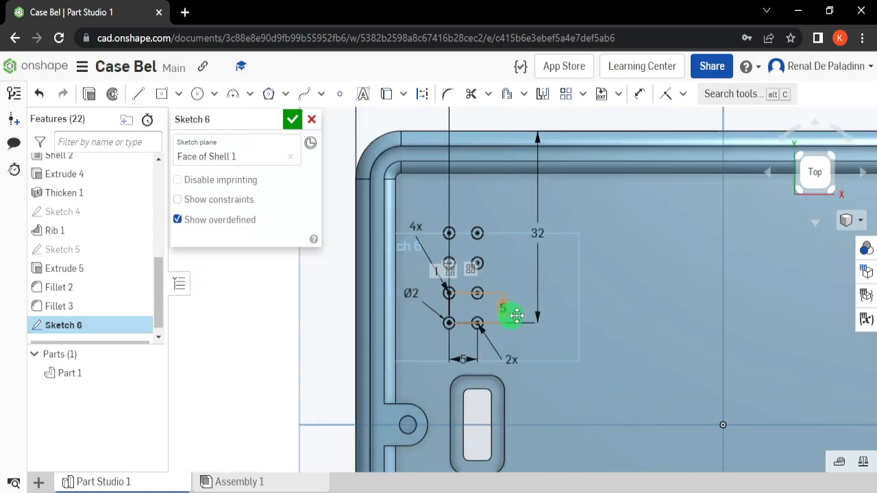
left_click(507, 283)
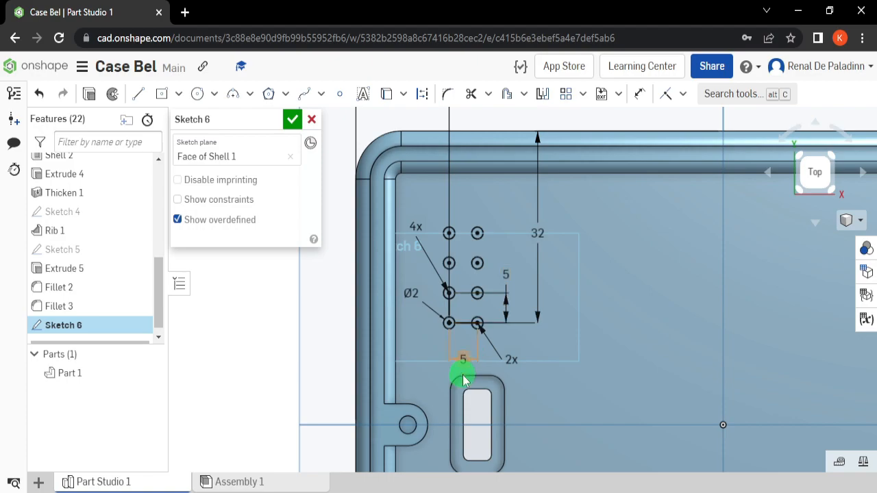
left_click_drag(440, 363, 435, 363)
- Relocate the 16.5 mm dimension from above the case to outside its left edge, level with the top row of circles
scroll(483, 298, "down", 2)
middle_click_drag(483, 299, 483, 342)
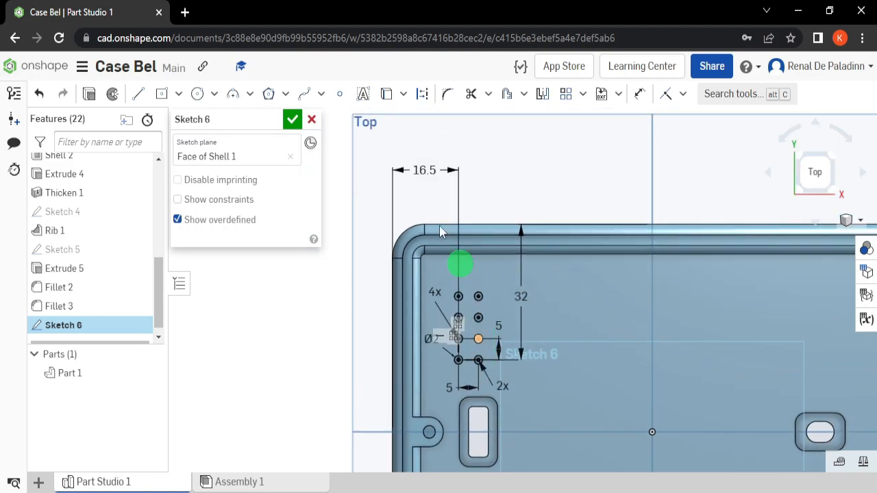
left_click_drag(423, 170, 368, 288)
left_click(362, 296)
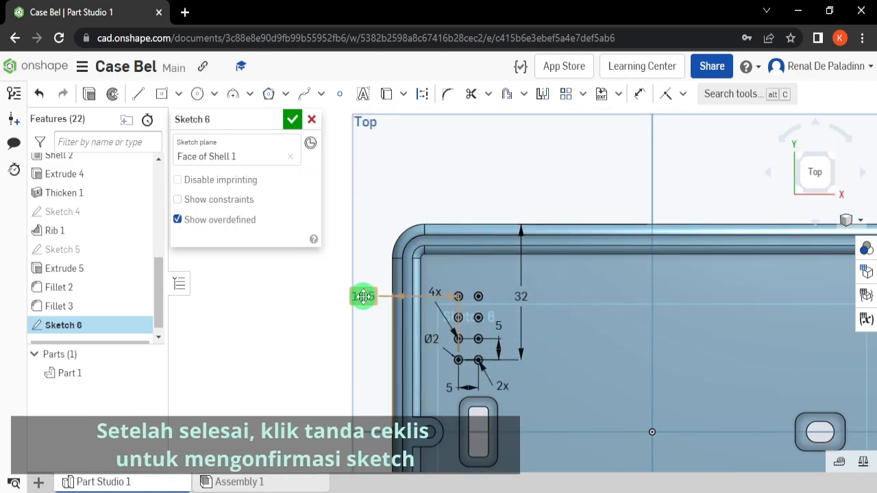
- Finish the sketch containing the 2 by 4 circle pattern on the case floor
scroll(434, 333, "up", 3)
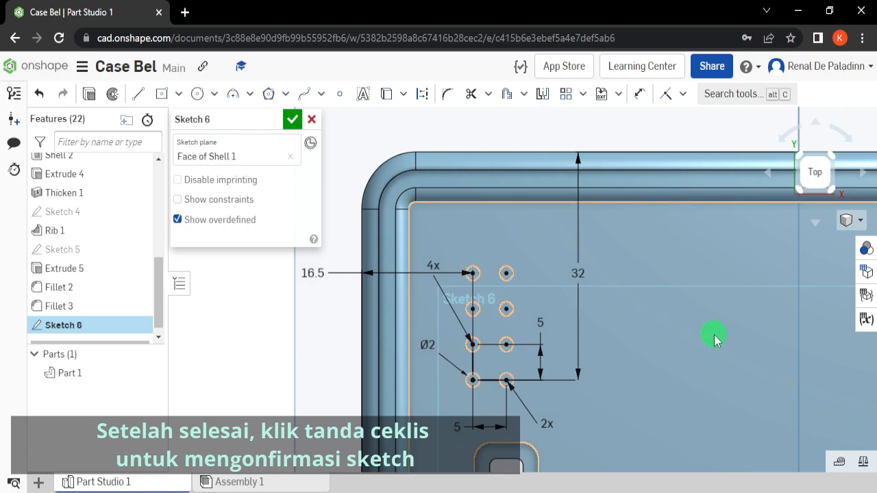
left_click(296, 125)
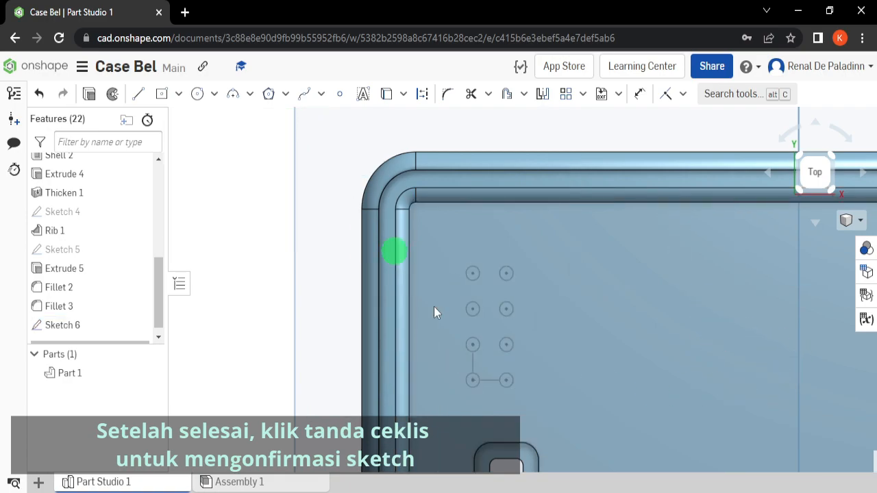
- Start an extrusion that adds material to the case, using all eight circles of the pattern as its profiles
scroll(458, 338, "down", 3)
right_click_drag(459, 339, 483, 340)
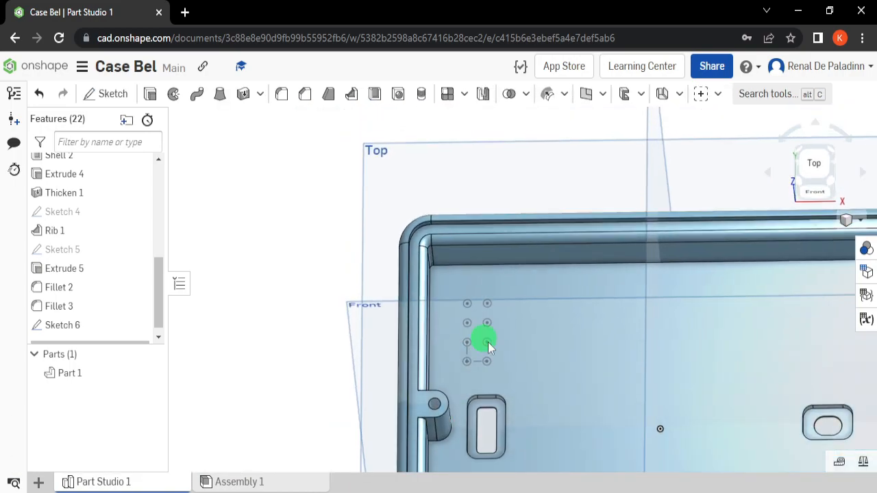
left_click(151, 96)
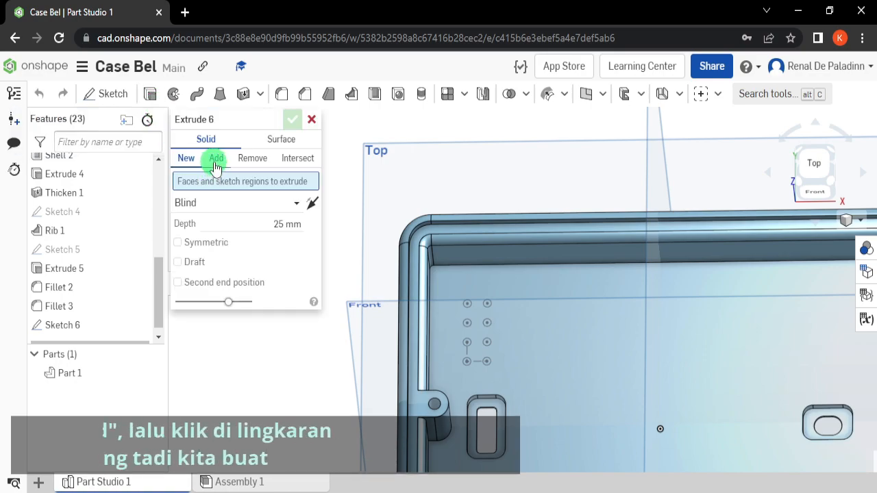
left_click(216, 158)
scroll(493, 376, "up", 3)
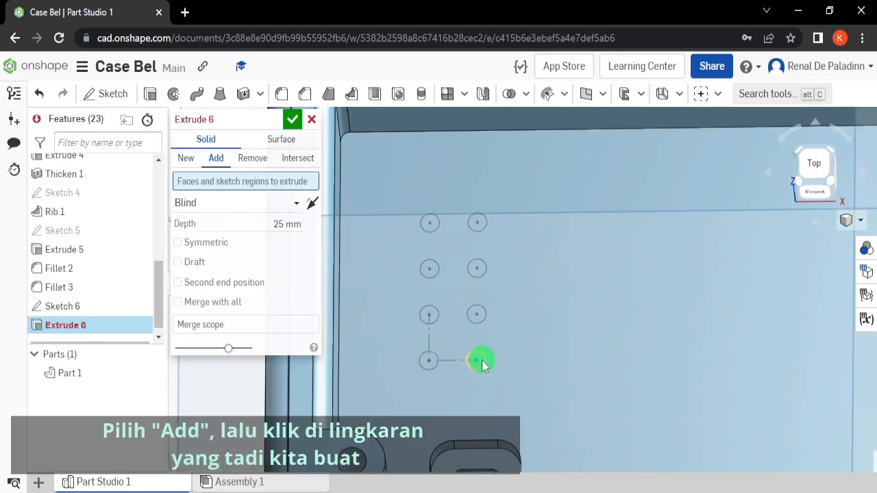
left_click(479, 359)
left_click(481, 315)
left_click(482, 268)
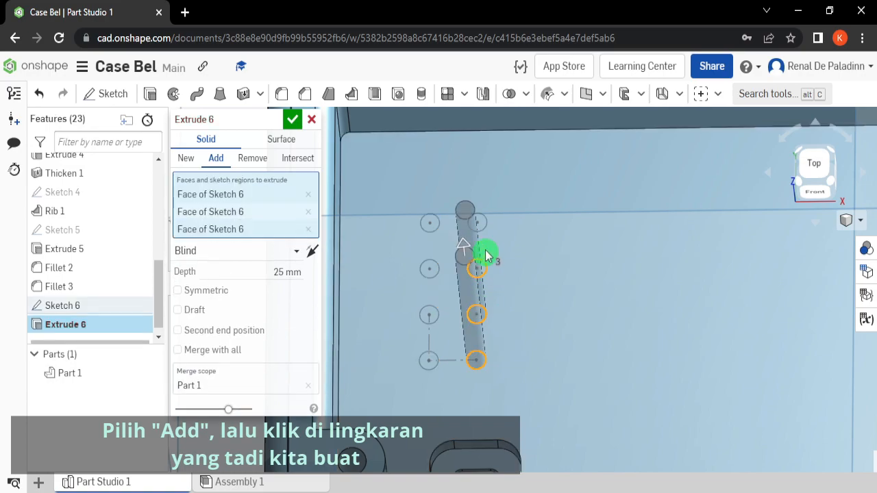
left_click(483, 225)
left_click(429, 223)
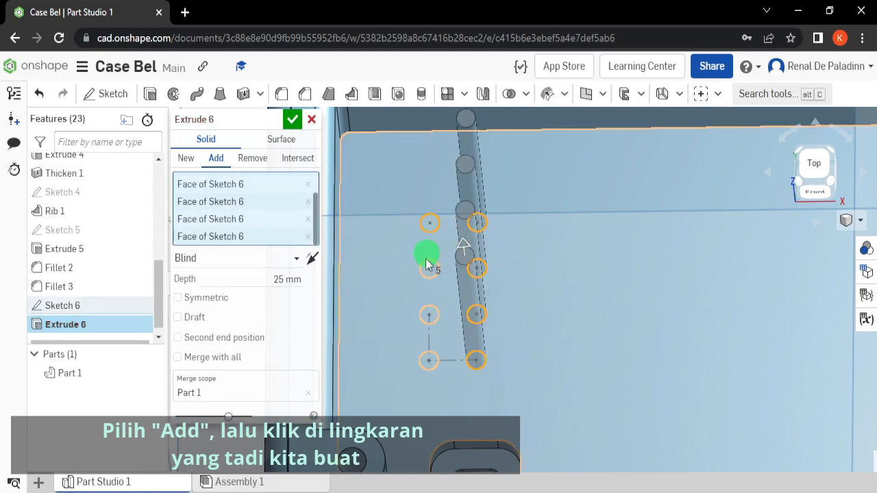
left_click(429, 268)
left_click(429, 360)
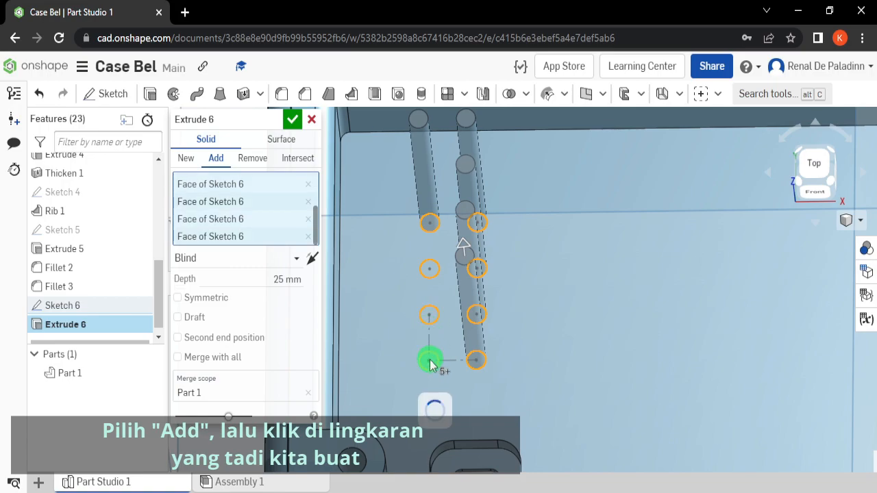
- Set the pegs' extrusion depth to 5 mm and apply the extrusion
right_click_drag(436, 353, 445, 318)
middle_click_drag(445, 313, 470, 340)
right_click_drag(471, 340, 475, 342)
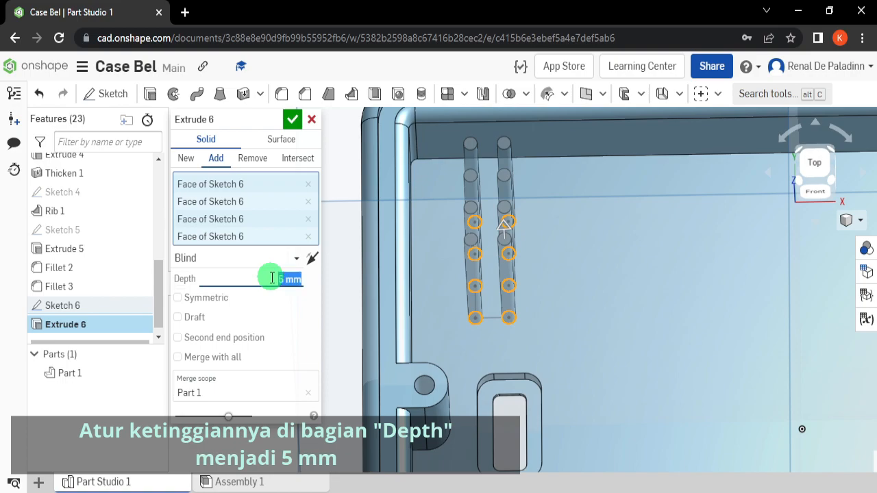
left_click(291, 122)
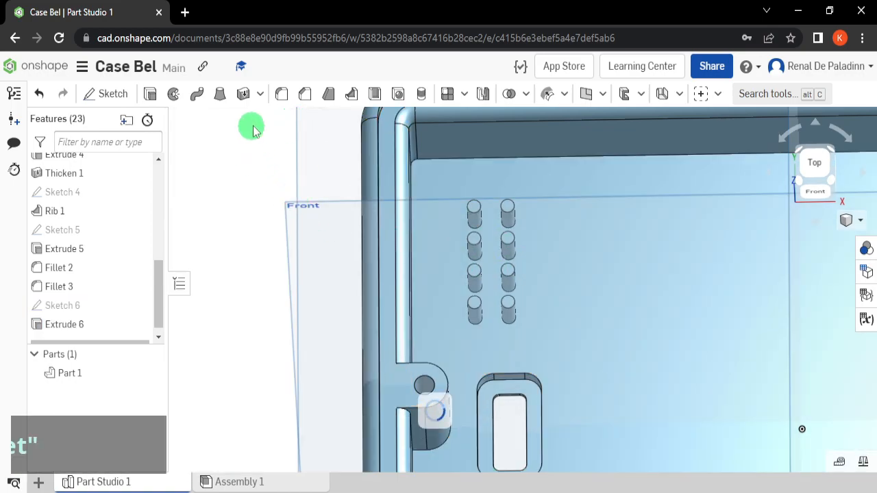
- Round the top edges of all eight pegs with a 1 mm radius fillet
left_click(290, 98)
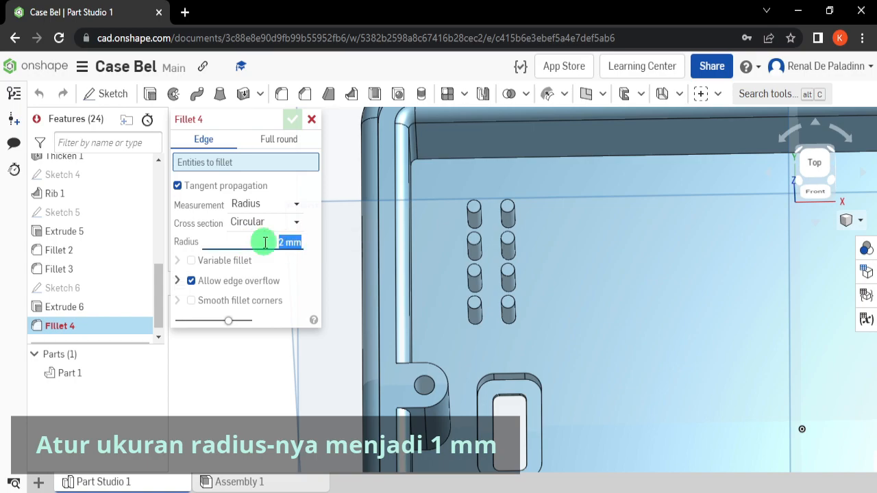
left_click(264, 242)
type("1")
key("Return")
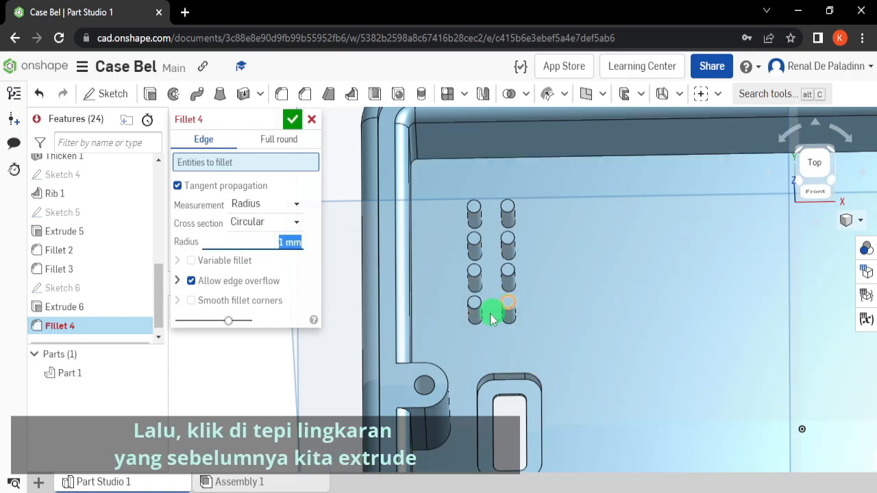
scroll(473, 309, "up", 3)
left_click(473, 309)
left_click(466, 248)
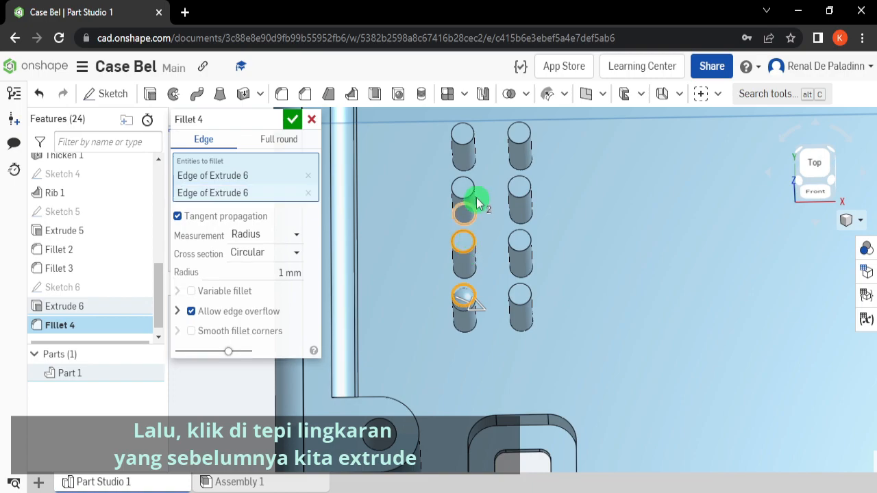
left_click(473, 196)
left_click(471, 140)
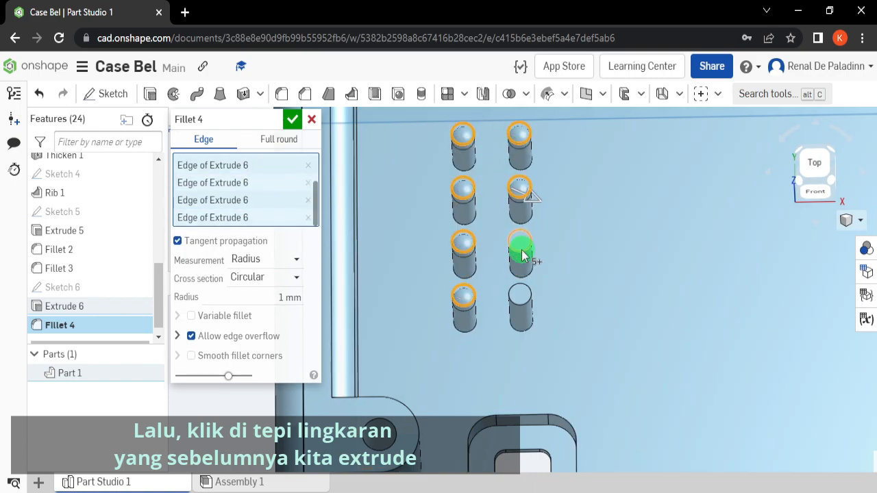
left_click(528, 304)
scroll(529, 302, "down", 3)
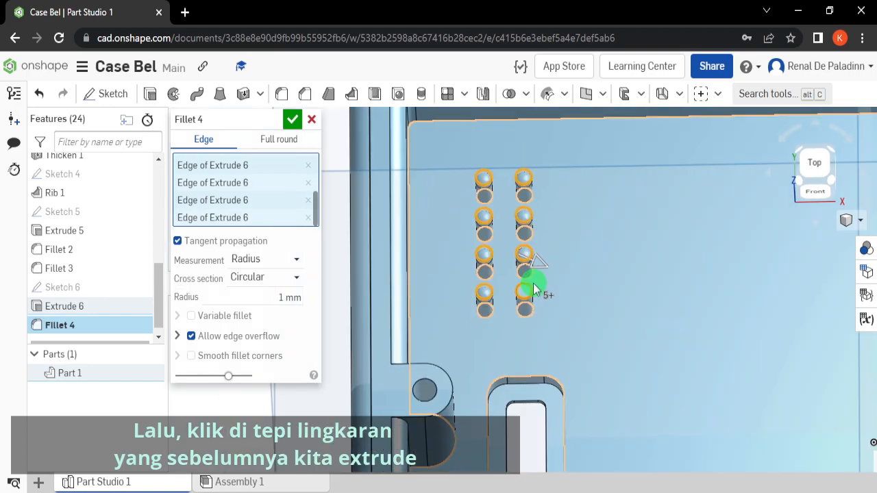
middle_click_drag(535, 285, 535, 309)
scroll(535, 309, "up", 2)
mouse_move(535, 310)
right_mouse_down()
mouse_move(533, 330)
mouse_move(530, 308)
right_mouse_up()
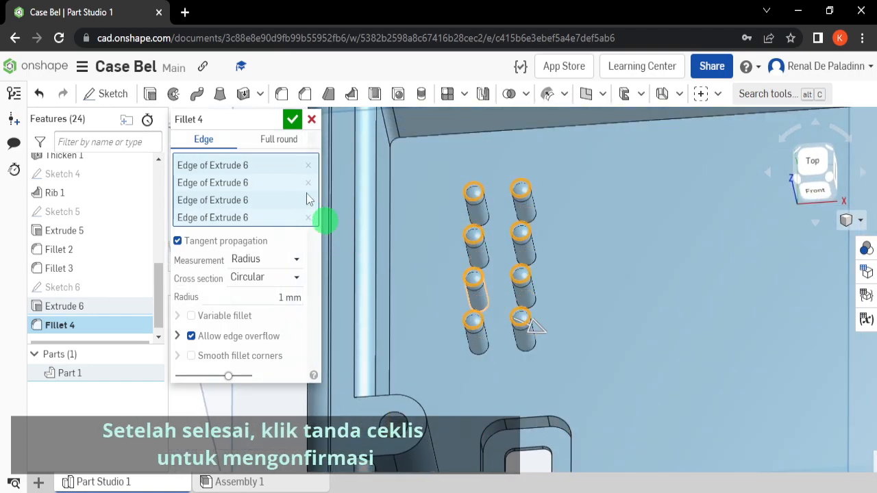
left_click(293, 121)
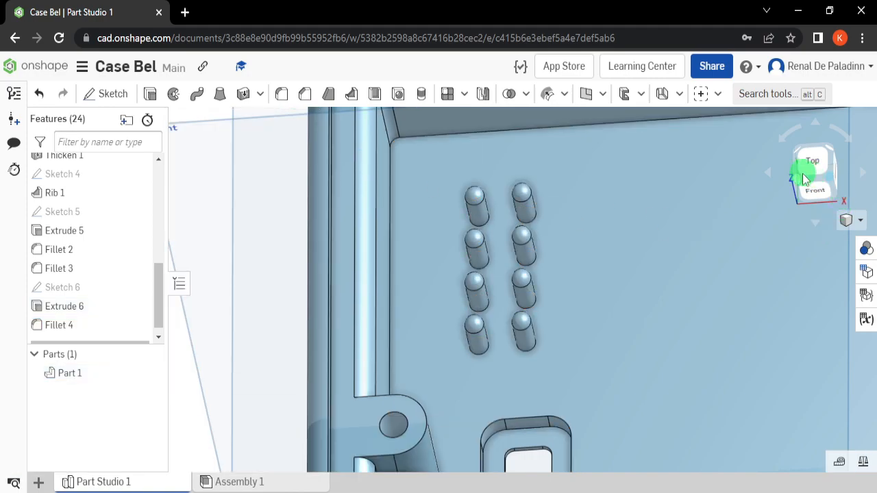
- Cut the screw boss hole through the case floor by extruding the hole's bottom face as a Through all removal
left_click(827, 189)
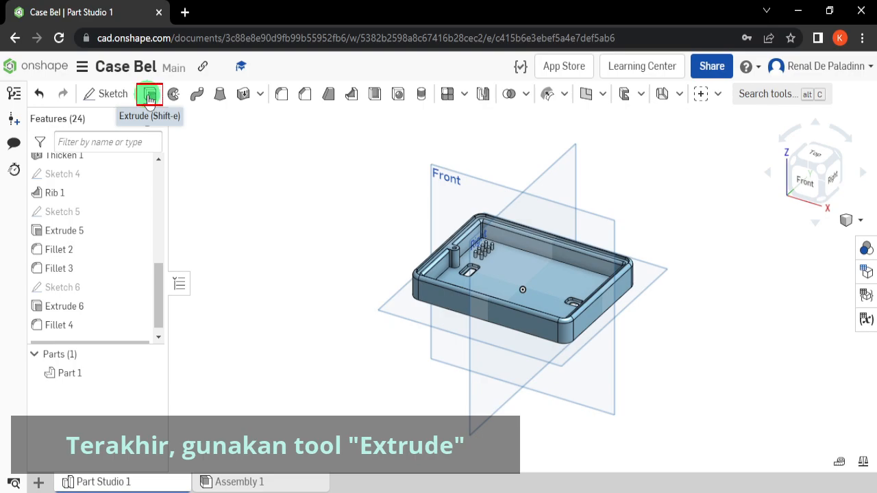
left_click(150, 96)
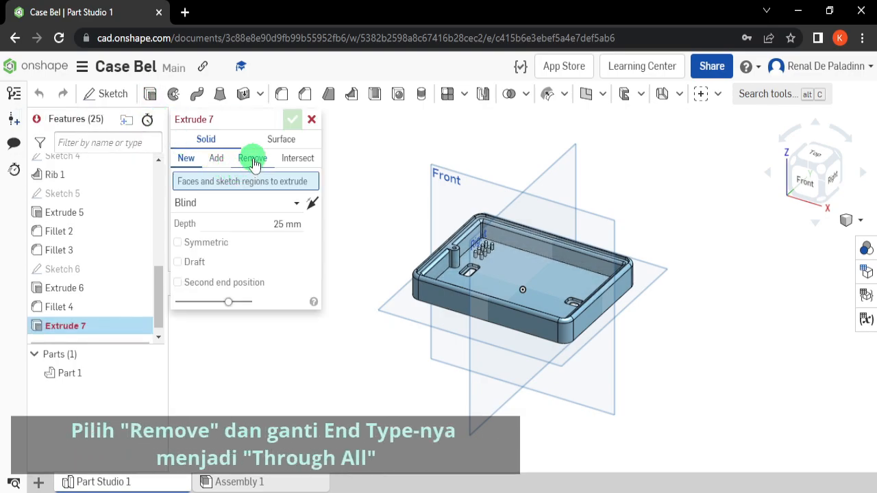
left_click(253, 159)
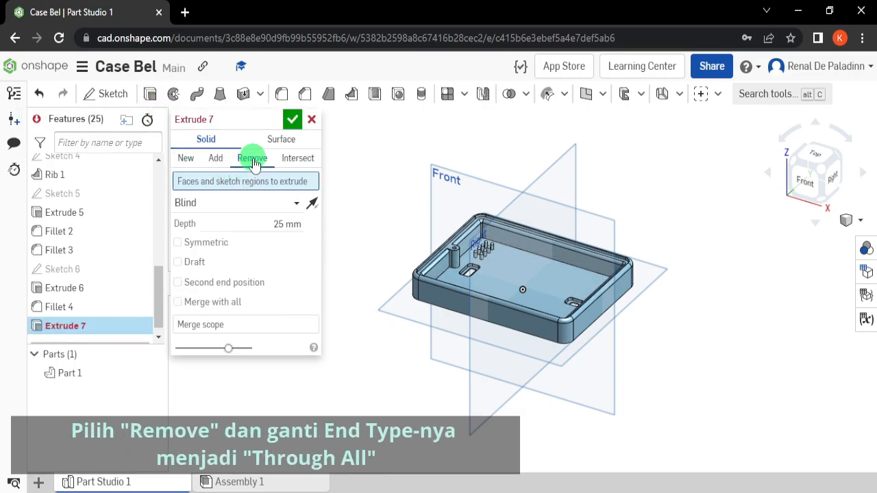
left_click(273, 209)
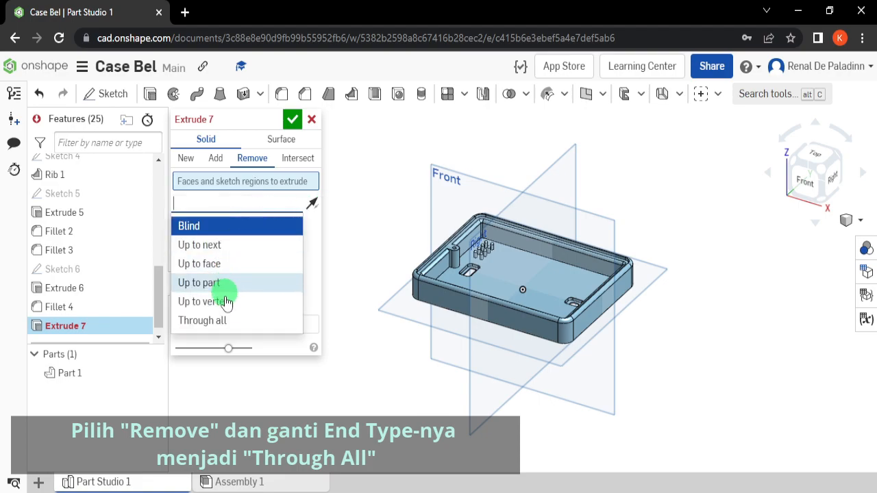
left_click(251, 326)
scroll(455, 250, "up", 10)
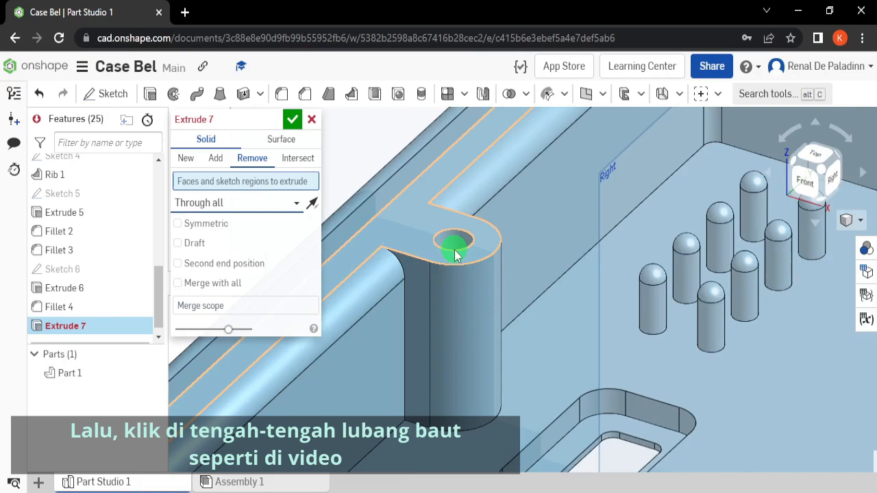
right_click_drag(454, 253, 452, 293)
left_click(460, 296)
left_click(455, 291)
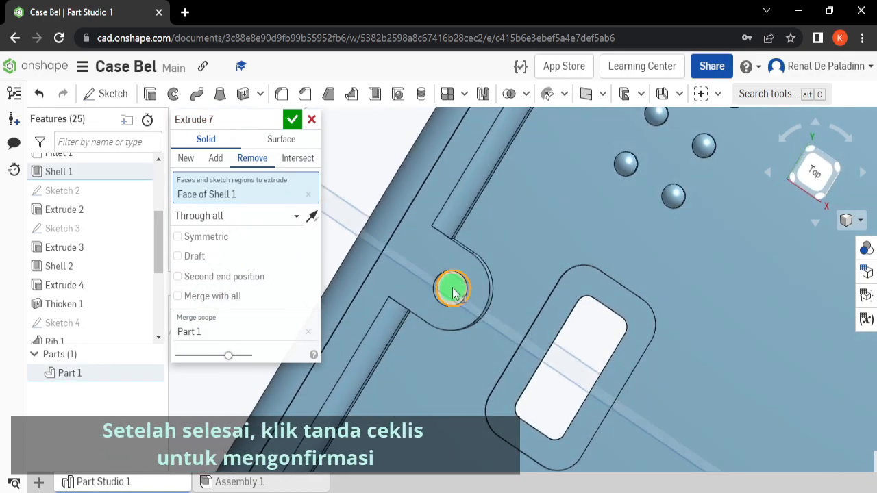
left_click(291, 119)
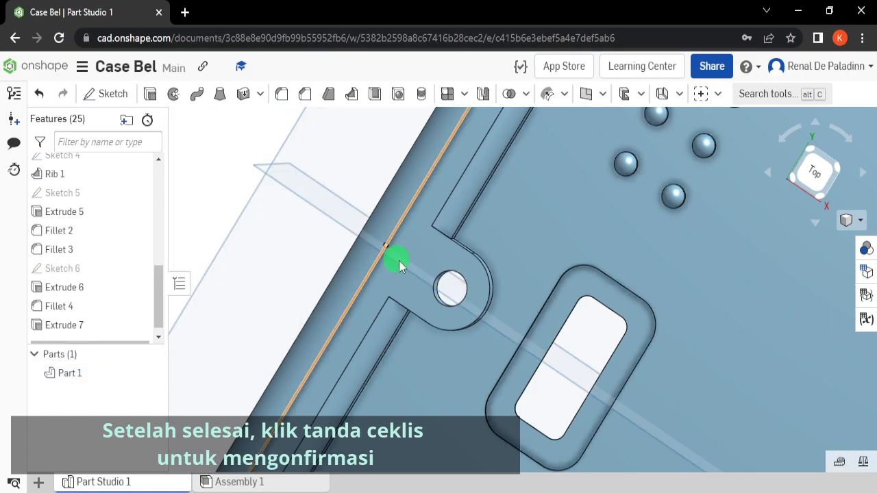
- Inspect the screw boss through-hole from inside the case, then return to the isometric view
scroll(445, 295, "up", 3)
right_click_drag(445, 295, 583, 295)
middle_click_drag(584, 295, 459, 277)
scroll(480, 275, "down", 3)
mouse_move(568, 285)
right_mouse_down()
mouse_move(462, 305)
mouse_move(426, 283)
right_mouse_up()
scroll(568, 288, "down", 5)
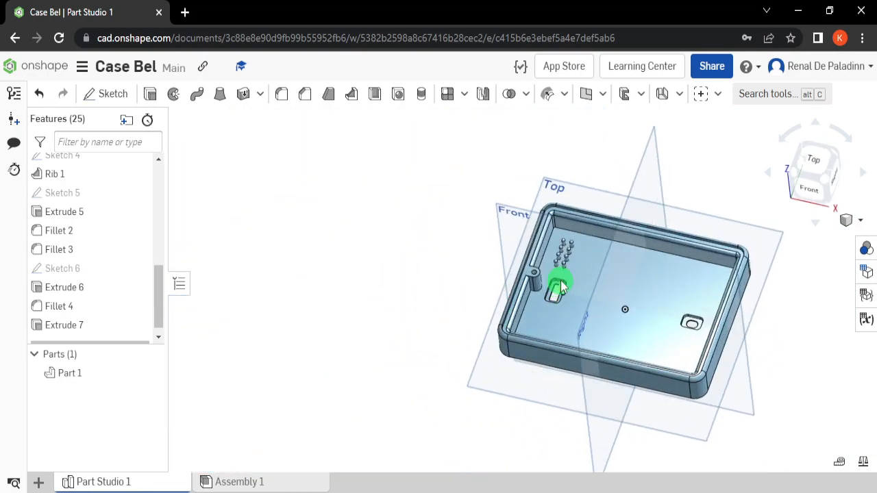
scroll(556, 286, "up", 5)
left_click(822, 189)
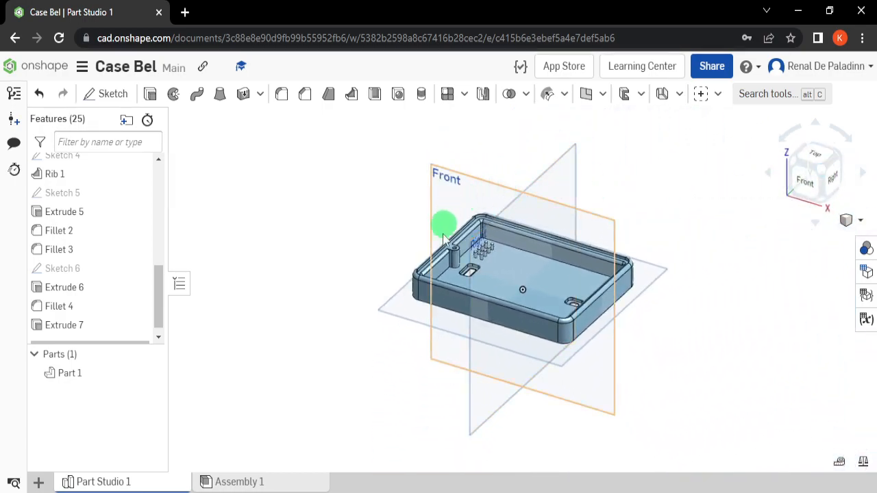
- Examine the screw hole, neighbouring slot and rounded pegs up close from above the case floor
scroll(411, 235, "up", 5)
scroll(541, 281, "up", 1)
middle_click_drag(541, 281, 340, 262)
scroll(348, 255, "down", 2)
mouse_move(348, 254)
right_mouse_down()
mouse_move(356, 266)
mouse_move(316, 270)
mouse_move(319, 297)
right_mouse_up()
scroll(328, 278, "up", 5)
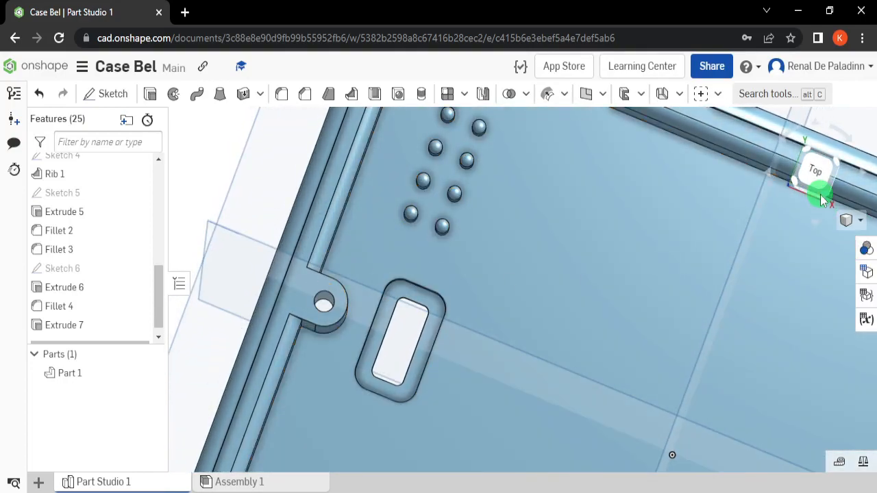
left_click(822, 198)
scroll(485, 251, "up", 5)
right_click_drag(485, 251, 495, 280)
scroll(424, 305, "up", 5)
right_click_drag(419, 320, 423, 318)
scroll(424, 317, "down", 5)
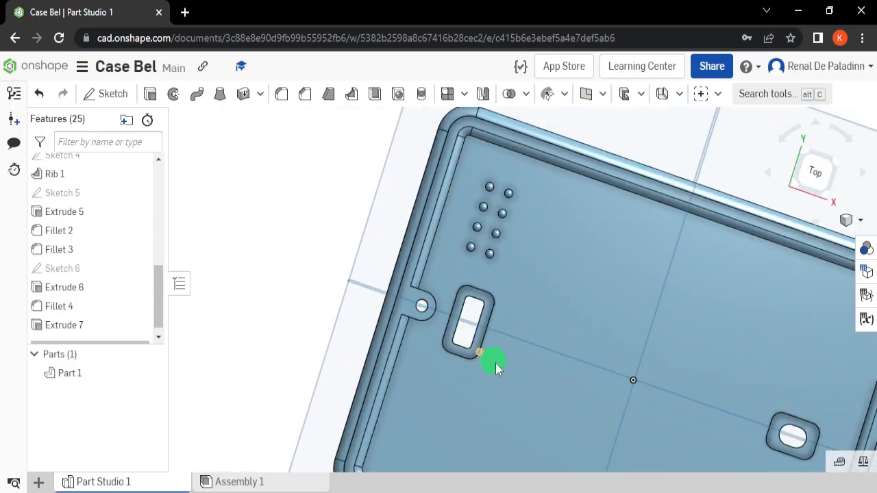
- Examine the underside of the case around the screw hole and slot, then restore the isometric view
scroll(494, 362, "down", 5)
right_click_drag(505, 362, 453, 274)
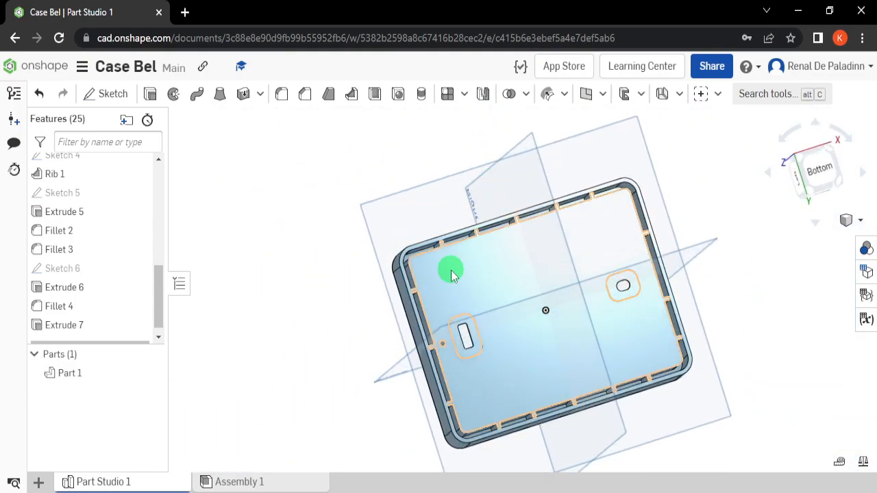
scroll(445, 271, "up", 5)
scroll(448, 193, "down", 2)
scroll(431, 364, "up", 4)
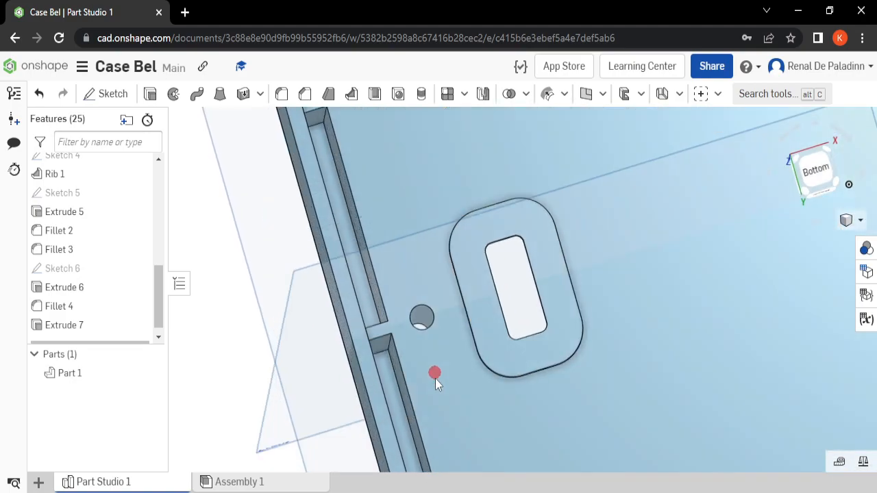
right_click_drag(435, 379, 438, 374)
scroll(438, 372, "down", 5)
middle_click_drag(480, 301, 407, 307)
scroll(407, 306, "down", 2)
right_click_drag(407, 307, 412, 295)
scroll(585, 203, "down", 4)
right_click_drag(585, 203, 578, 289)
left_click(838, 151)
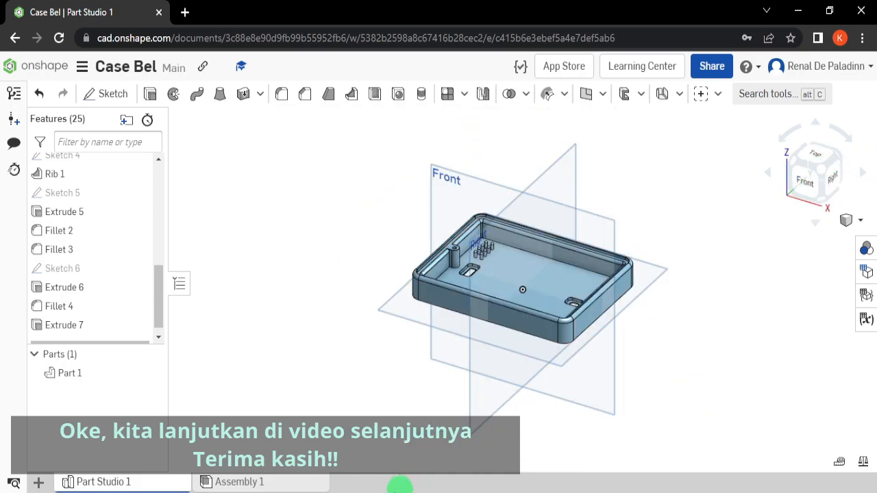